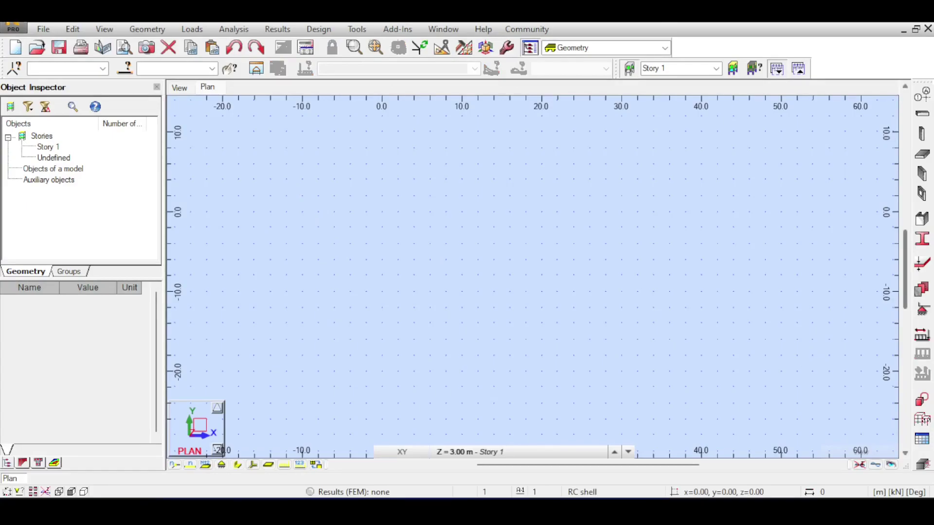
Step: Switch to the 3D view and start a cylinder object defined by the center-radius method
left_click(184, 90)
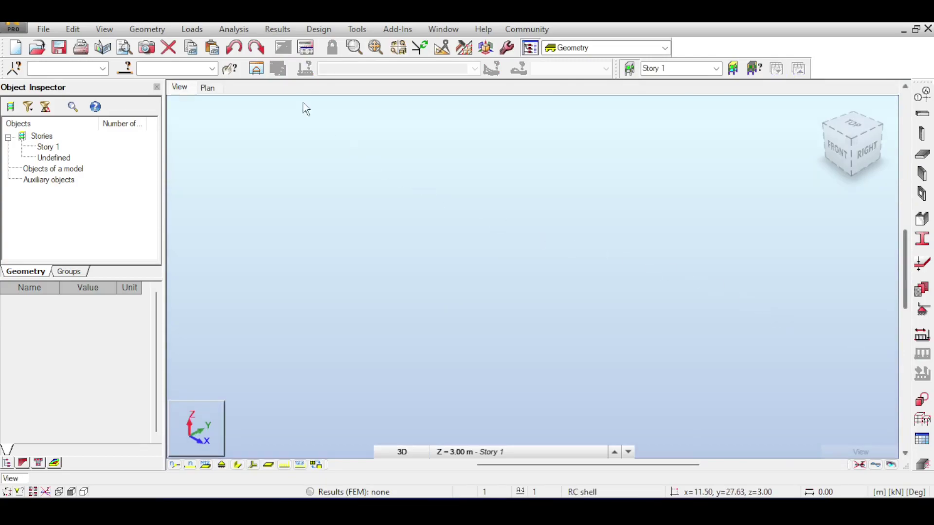
left_click(141, 30)
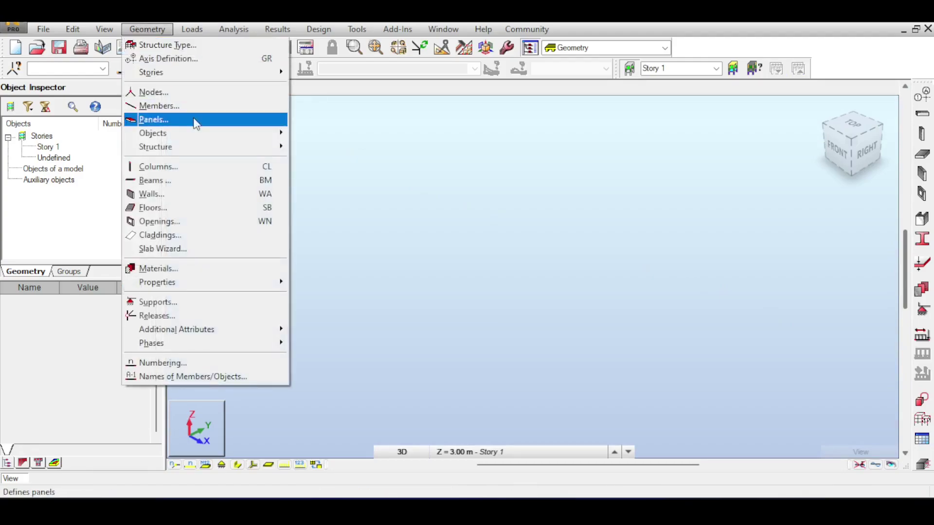
mouse_move(200, 135)
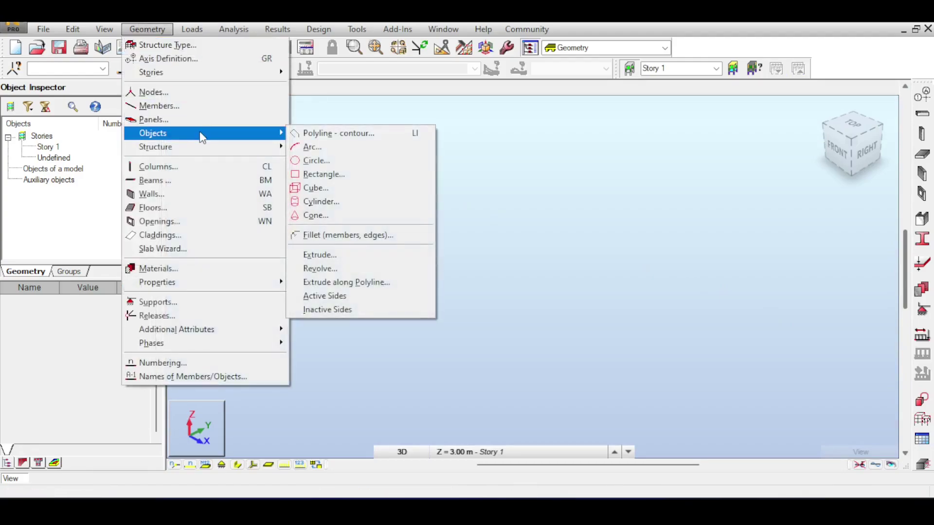
left_click(405, 203)
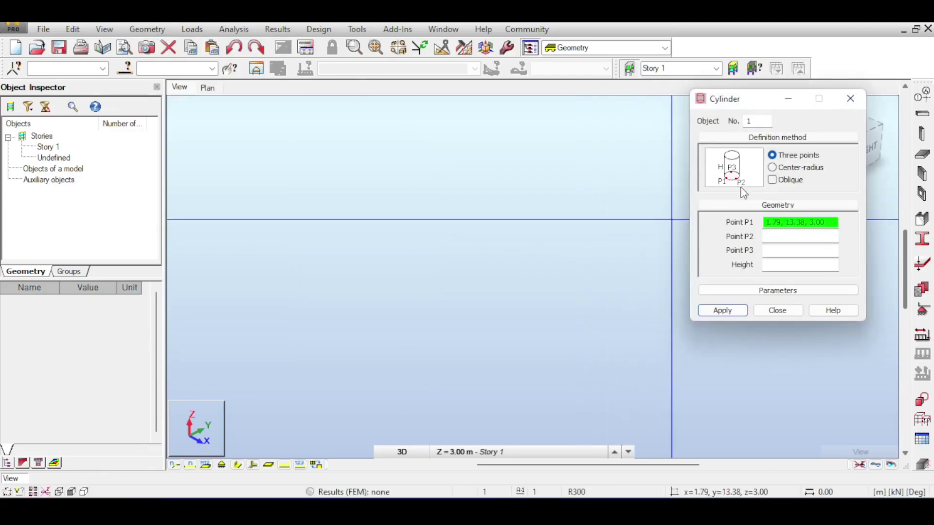
left_click(778, 205)
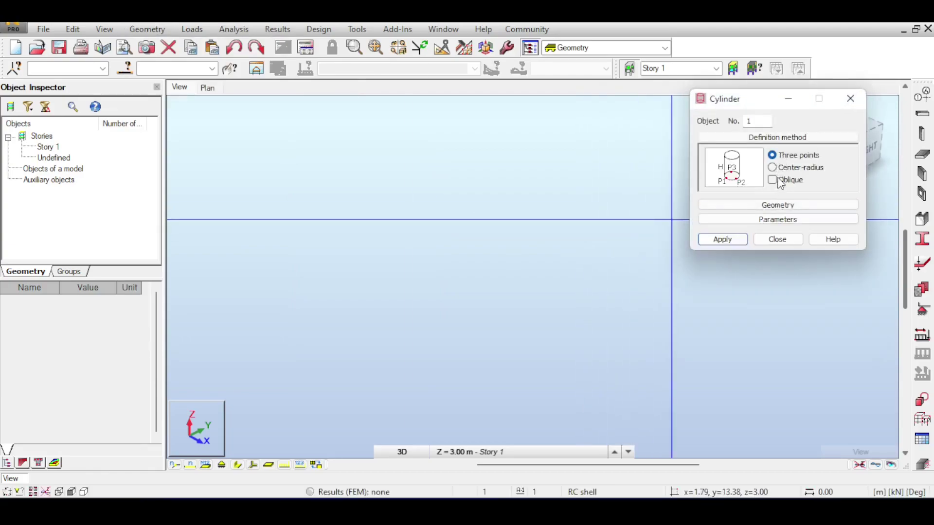
left_click(775, 170)
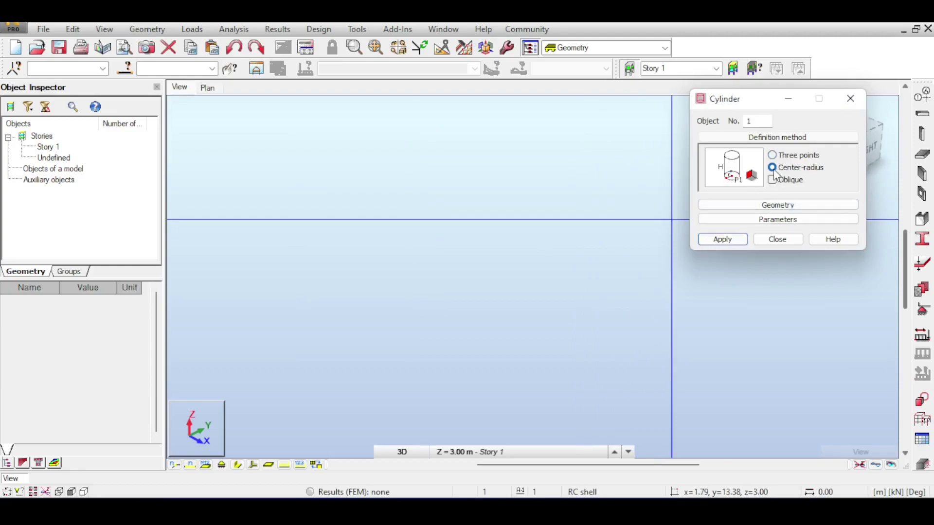
left_click(759, 207)
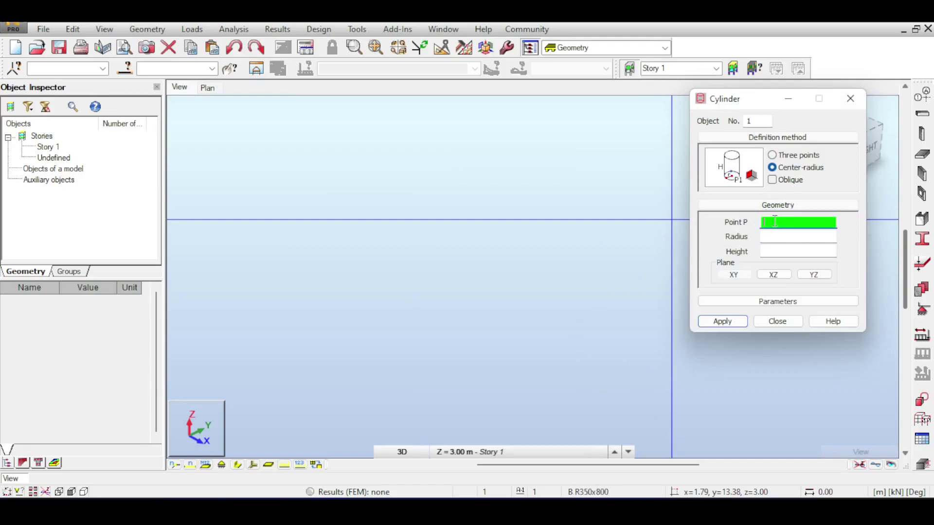
Step: Define the cylinder with center point 0,0,0, radius 10 m and height 7 m in the XY plane
type("0,0,0")
left_click(765, 237)
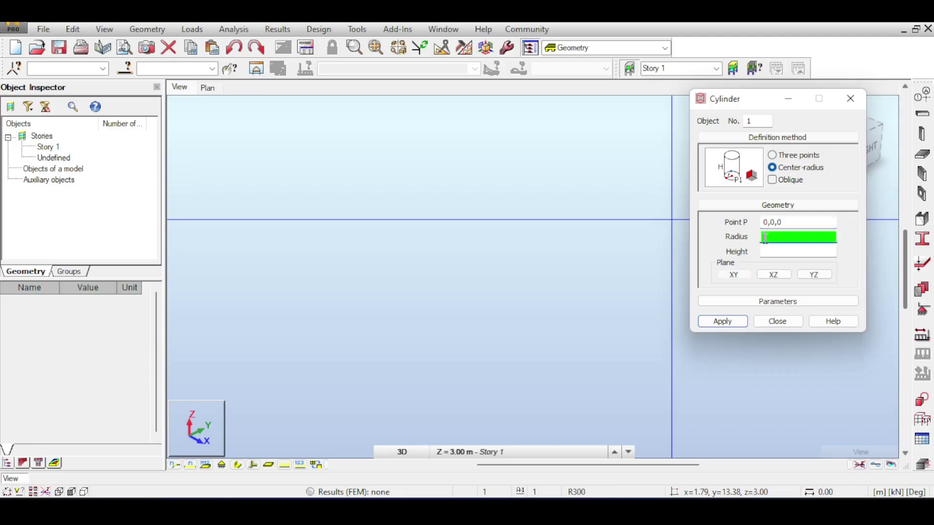
type("10")
left_click(779, 252)
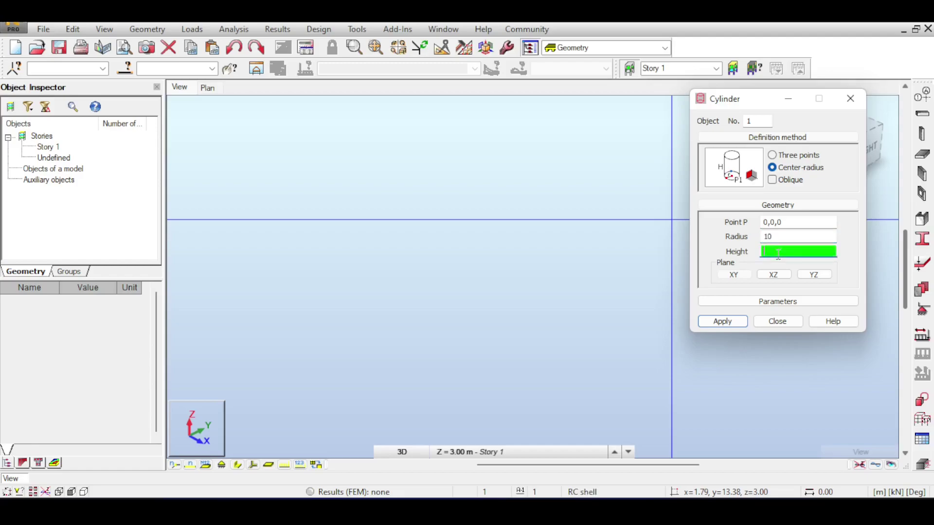
type("7")
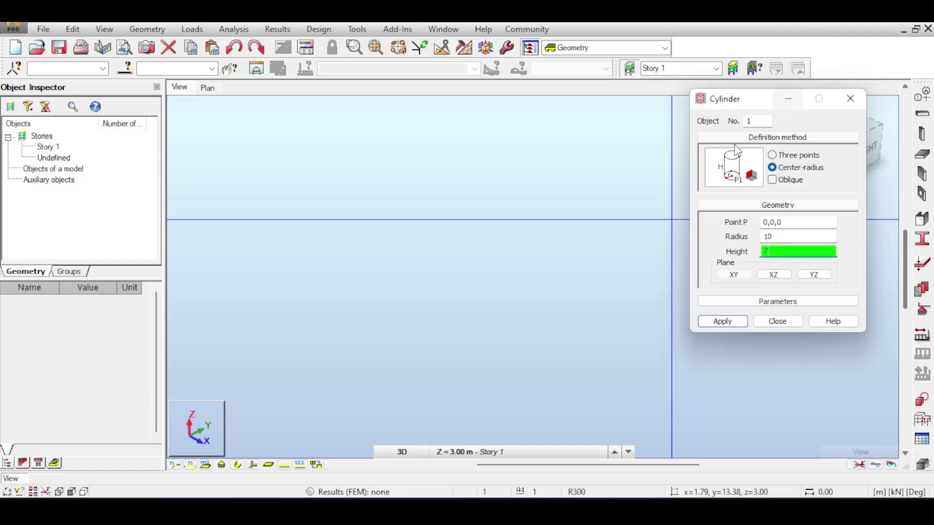
left_click(734, 275)
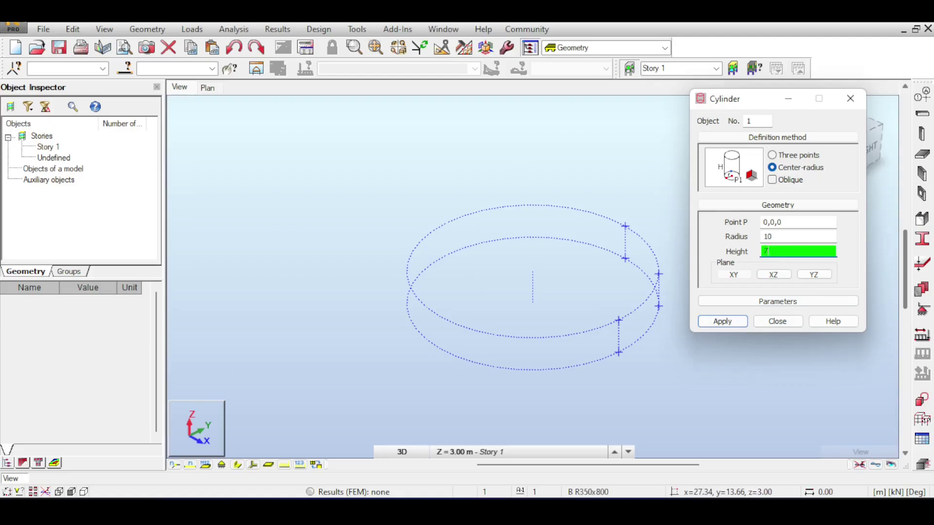
Step: Create the cylinder with a side division of 5 and both top and base included, without members
left_click(880, 273)
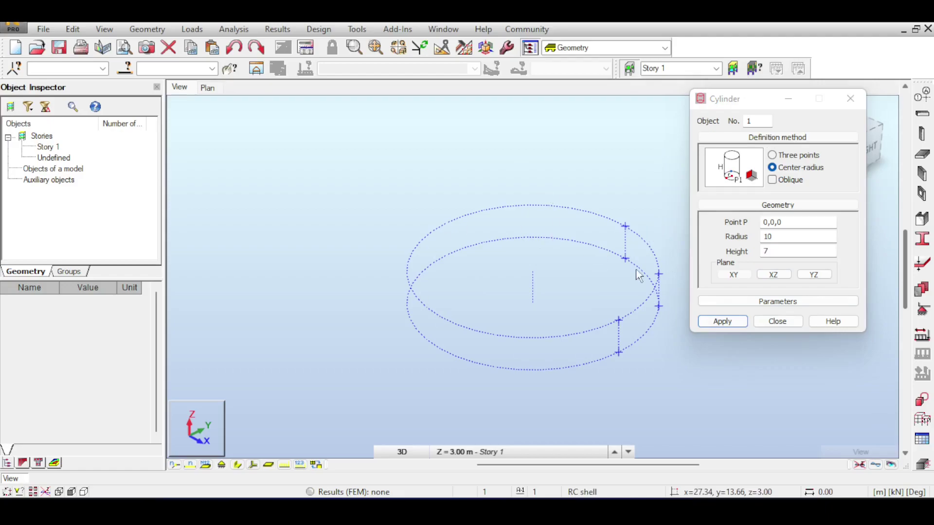
left_click(735, 302)
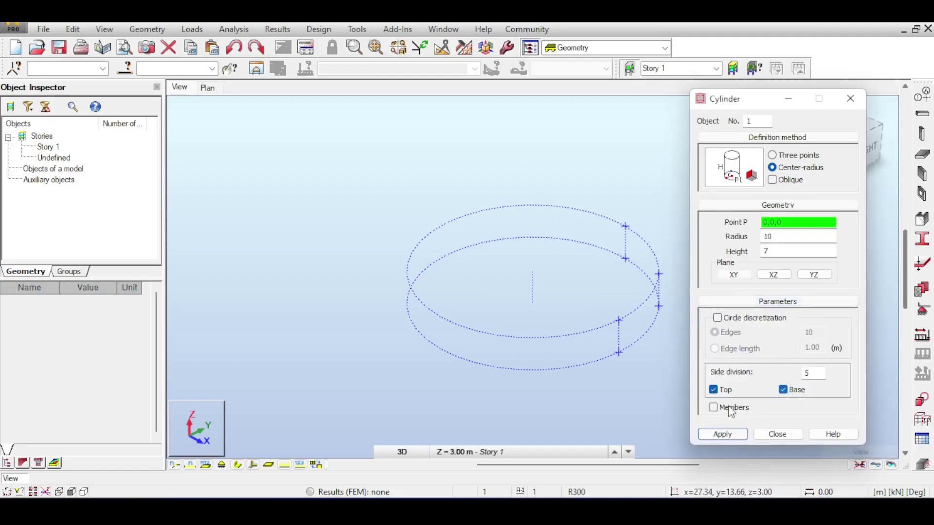
double_click(807, 373)
left_click(722, 434)
left_click(776, 434)
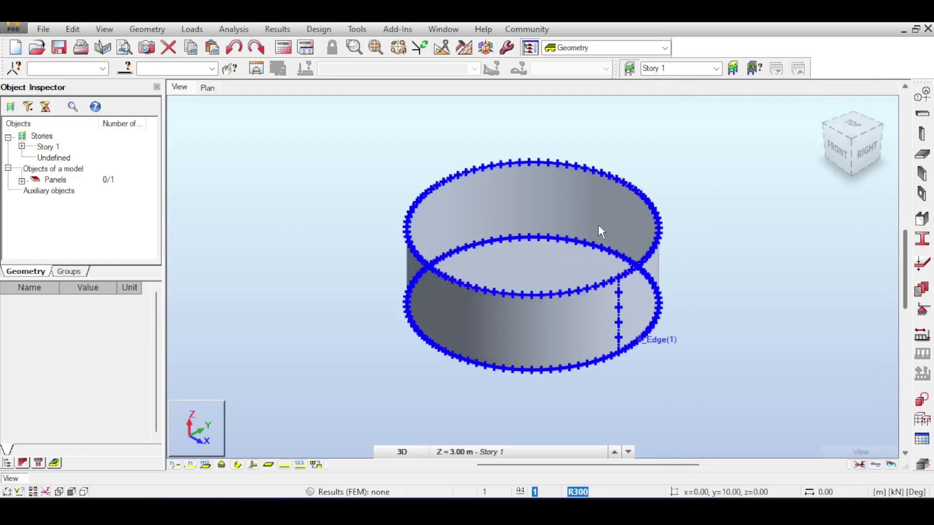
Step: Assign a Fixed support along the bottom edge of the cylinder
left_click(857, 160)
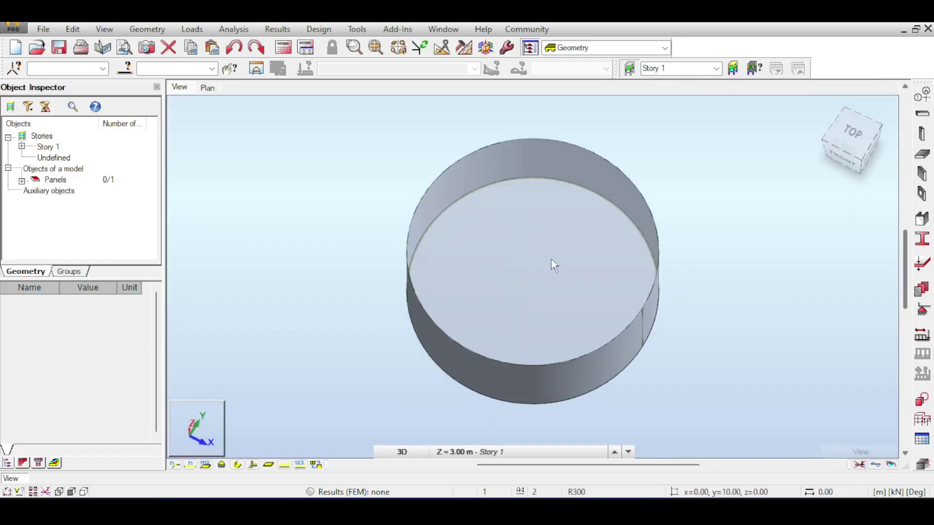
left_click(854, 146)
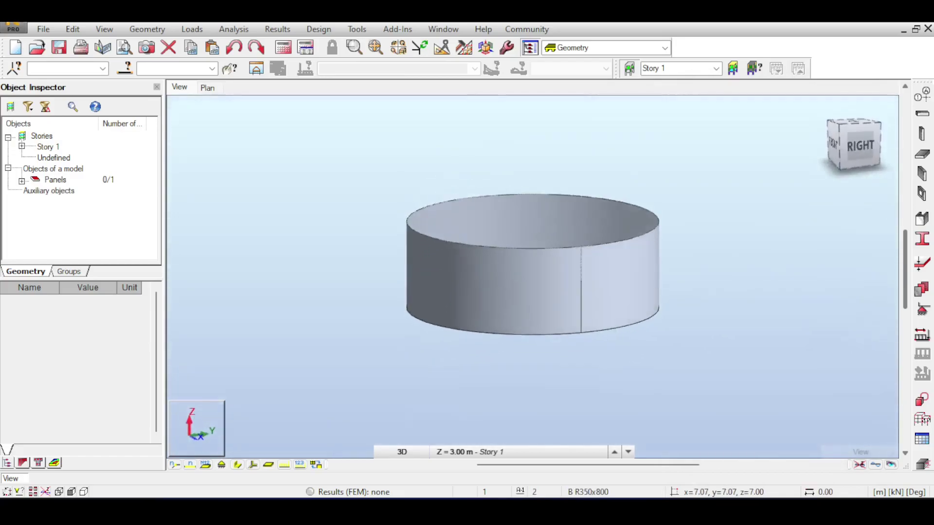
mouse_move(854, 146)
left_mouse_down()
mouse_move(850, 113)
mouse_move(851, 132)
left_mouse_up()
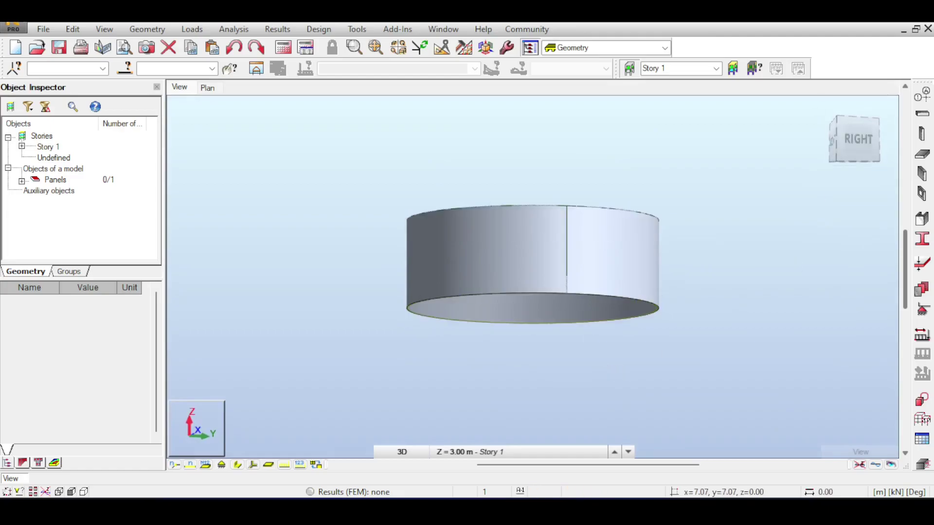
left_click(868, 139)
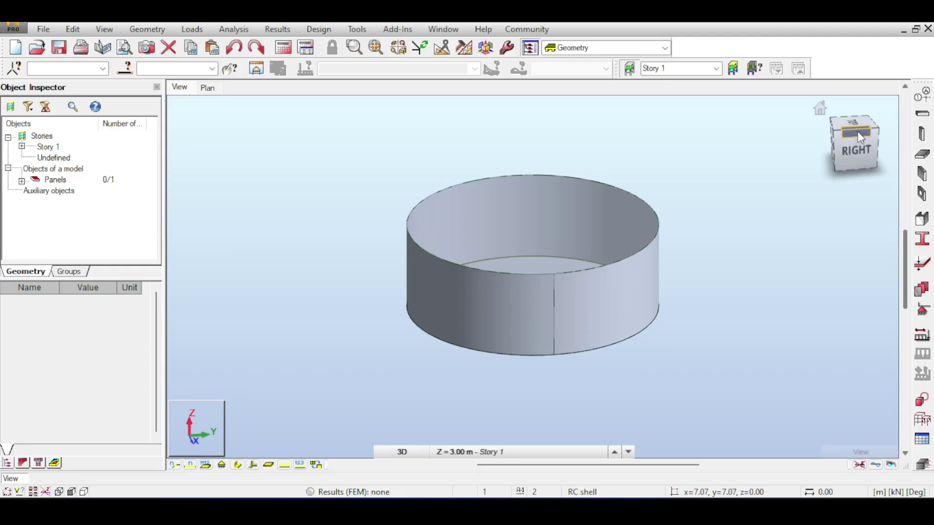
left_click(859, 132)
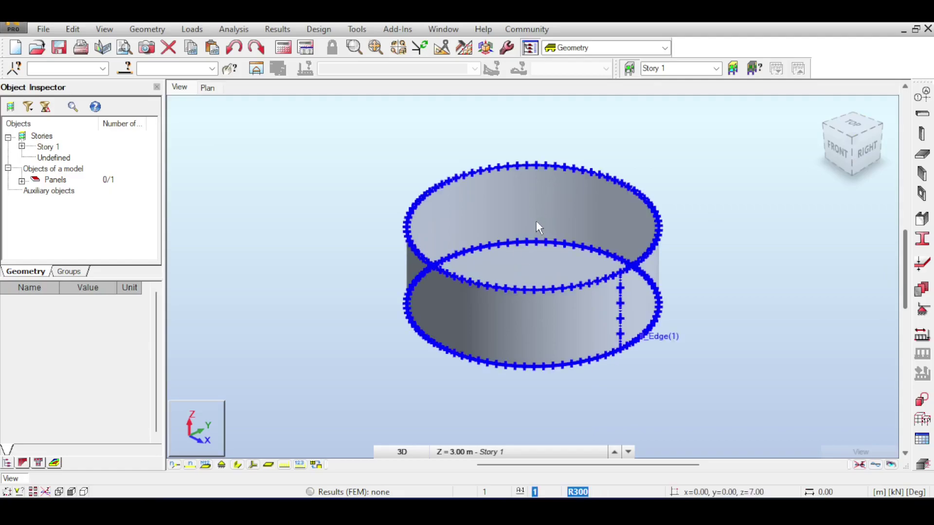
left_click(924, 314)
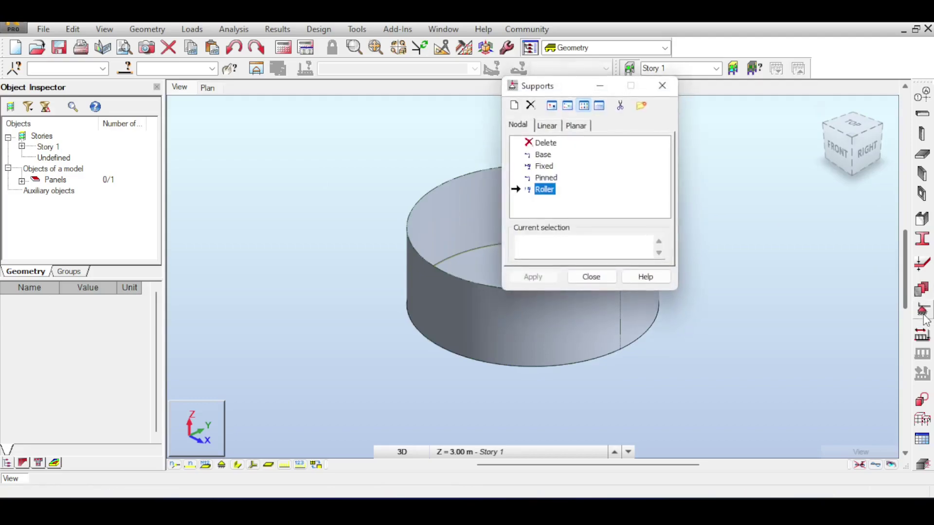
left_click(545, 166)
left_click(564, 362)
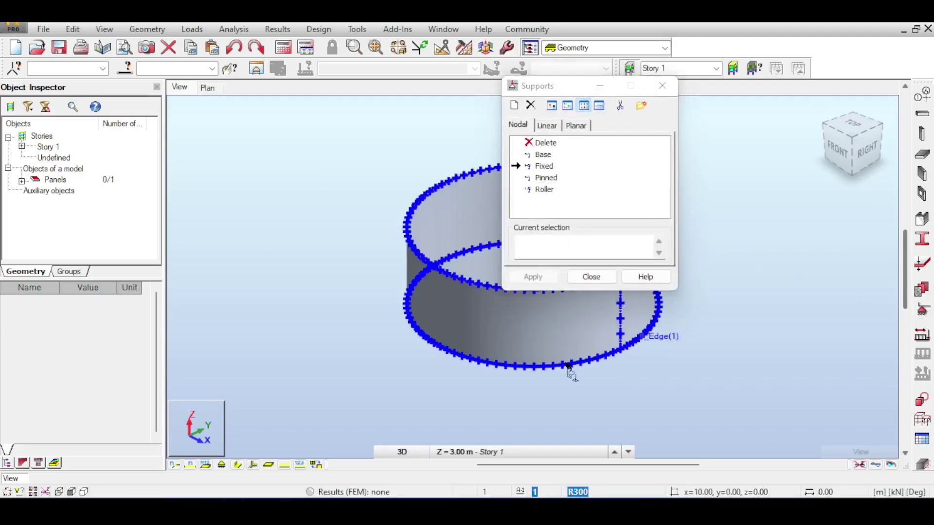
left_click(591, 277)
Step: Run the structural calculation of the supported cylinder to generate its finite element mesh
left_click(846, 174)
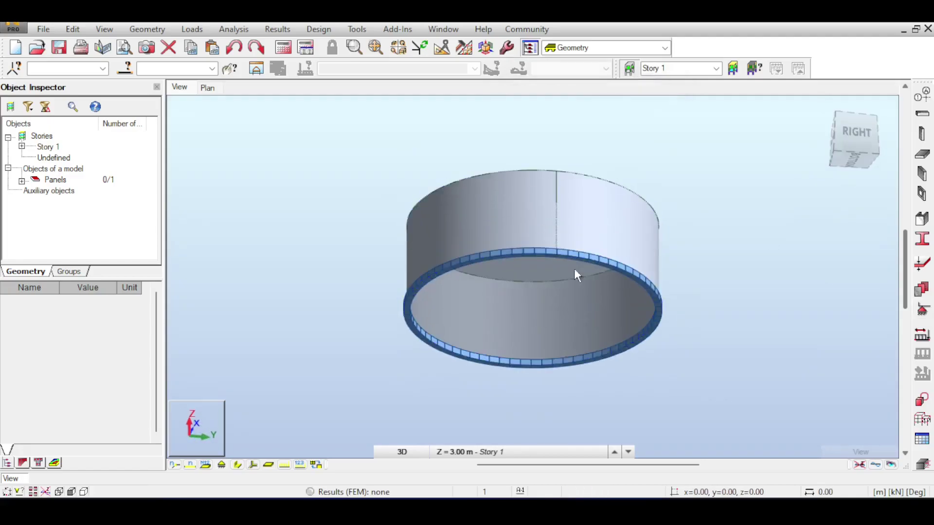
left_click_drag(842, 130, 852, 112)
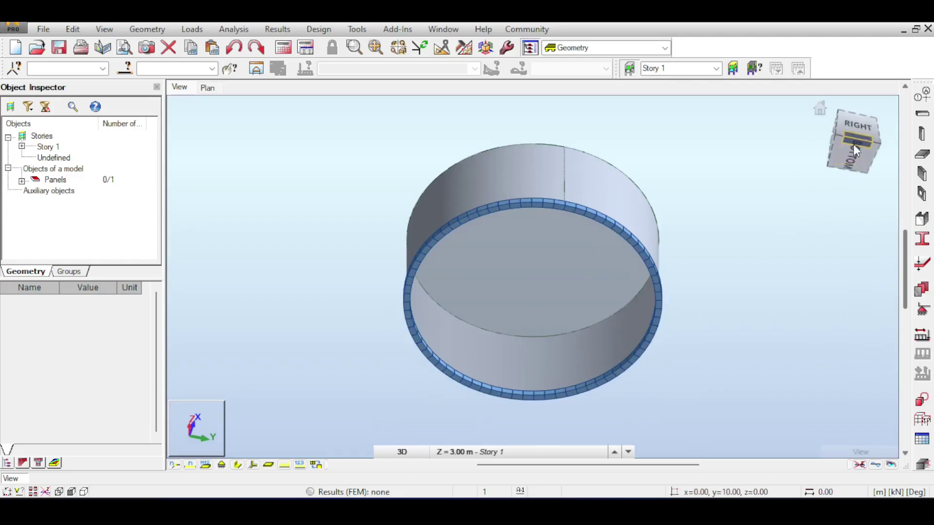
left_click_drag(853, 151, 856, 180)
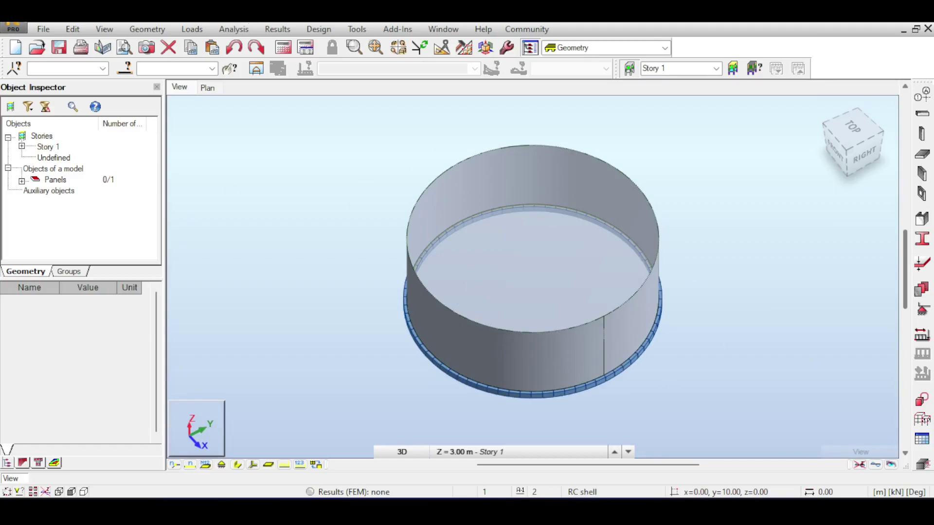
left_click(283, 47)
Step: Examine the meshed cylinder's top, base, side wall and bottom support from several directions
left_click(849, 153)
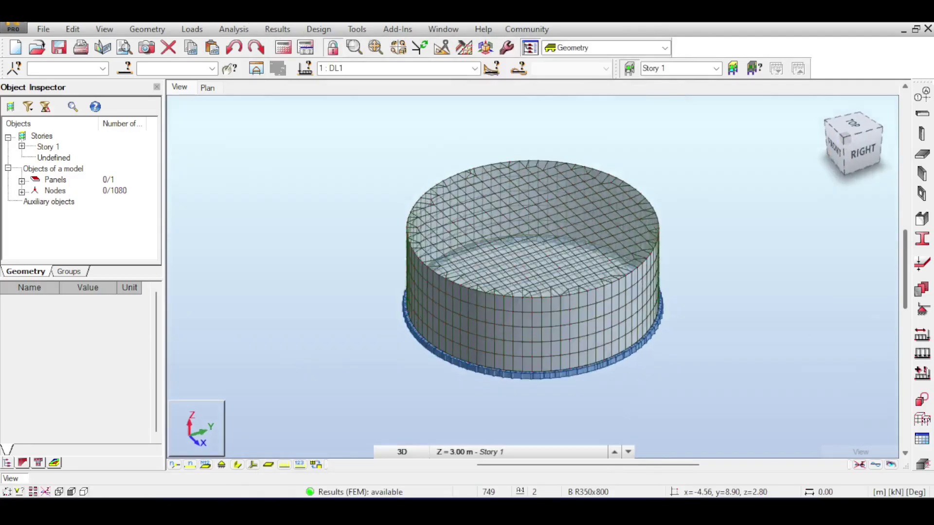
left_click_drag(856, 138, 864, 175)
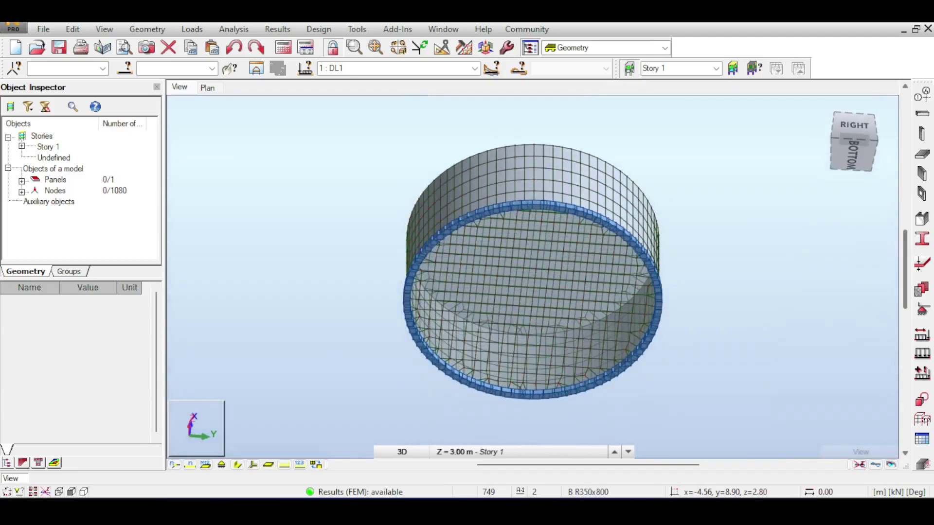
middle_click_drag(533, 234, 492, 321, "shift")
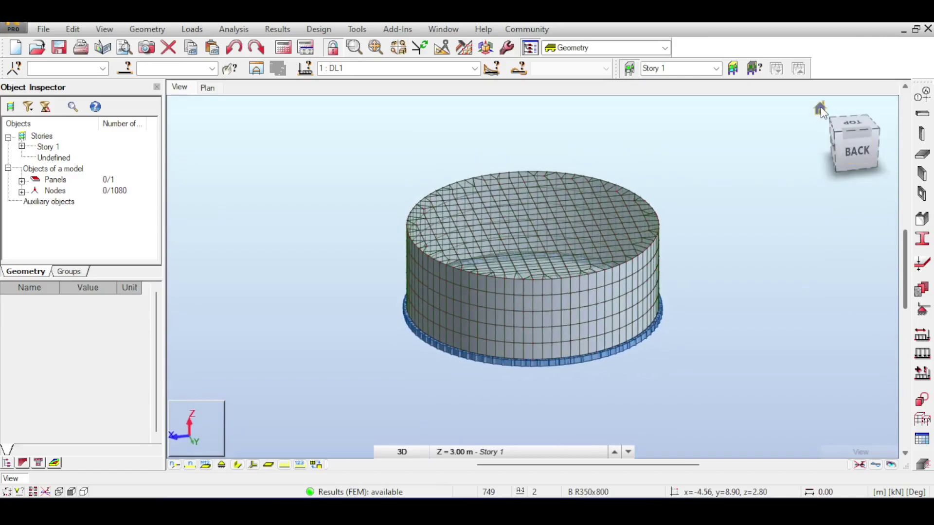
left_click(820, 108)
right_click(538, 163)
left_click(547, 168)
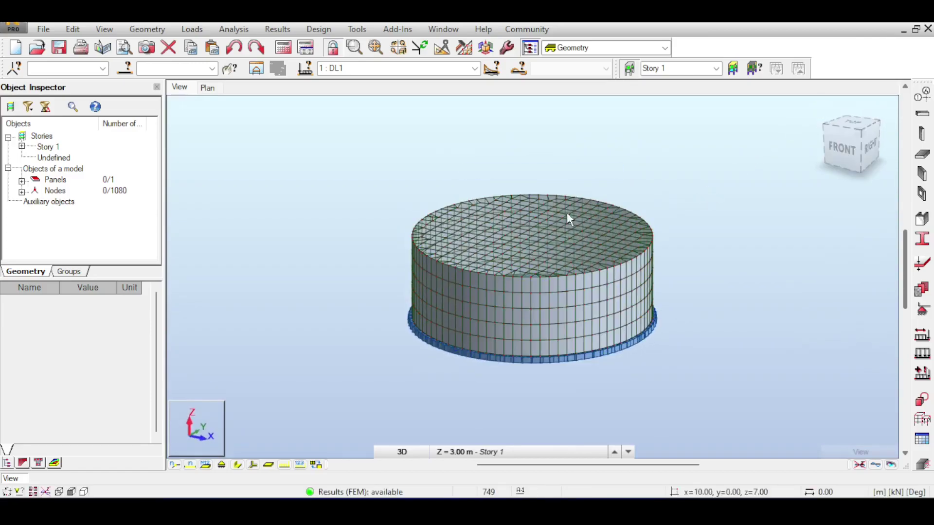
left_click(624, 266)
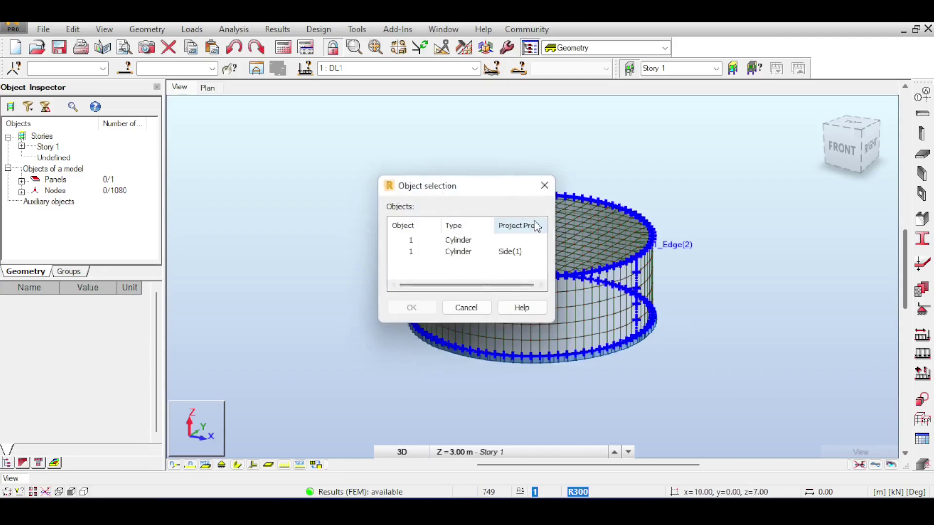
left_click(470, 311)
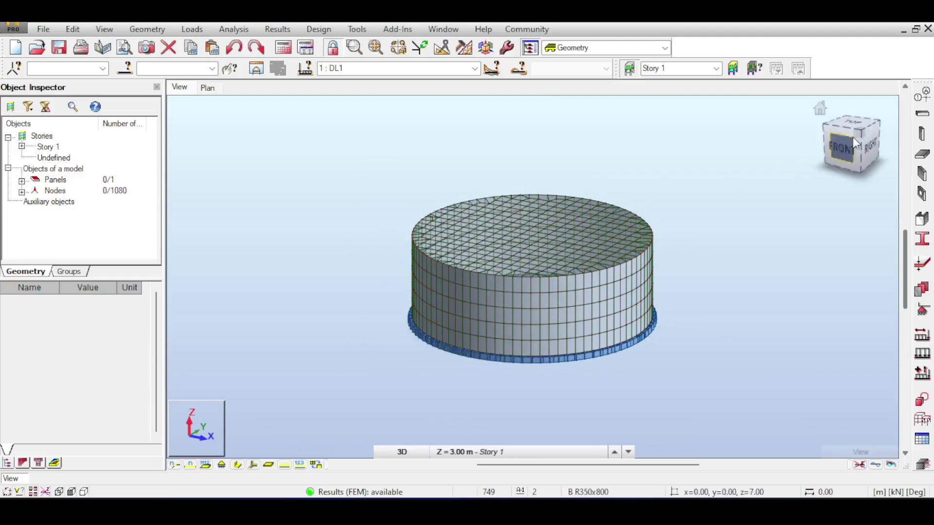
mouse_move(853, 137)
left_mouse_down()
mouse_move(854, 170)
mouse_move(853, 118)
mouse_move(861, 154)
left_mouse_up()
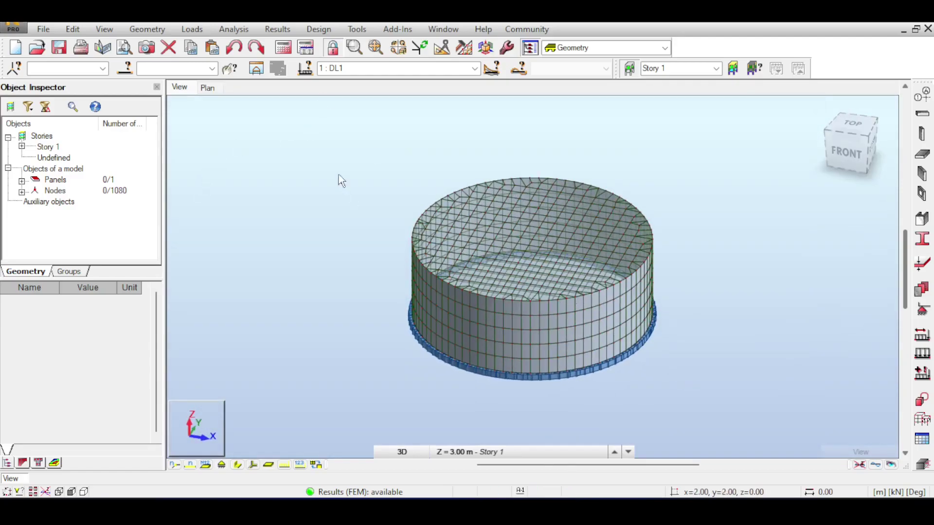
Step: Delete the entire cylinder model, including its panel and mesh nodes
left_click_drag(345, 143, 705, 379)
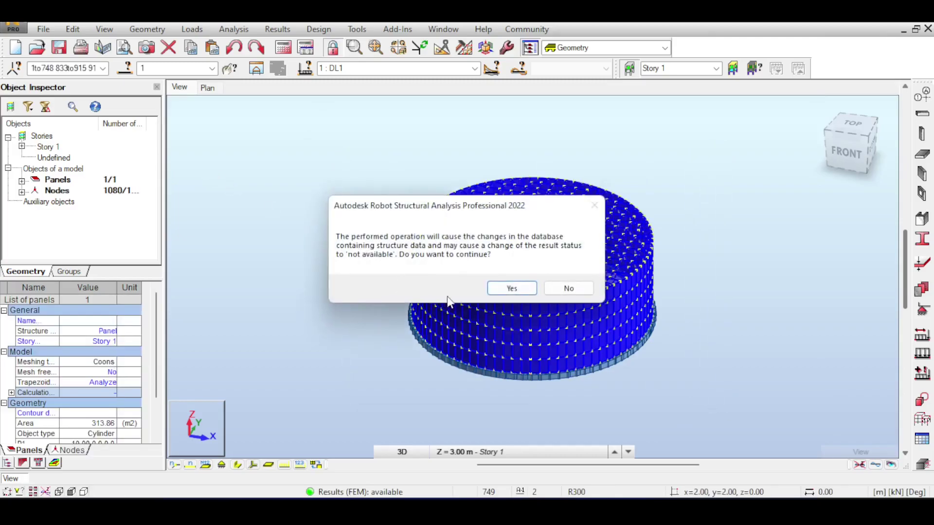
left_click(510, 286)
Step: Define a new cylinder by the Center-radius method with its centre at 0,0,0, radius 10 and height 7
left_click(147, 29)
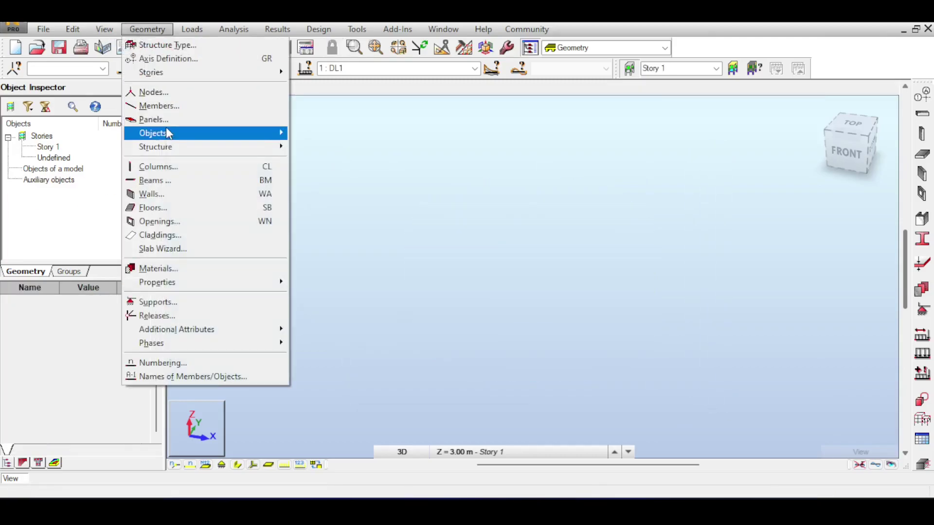
mouse_move(171, 133)
left_click(353, 202)
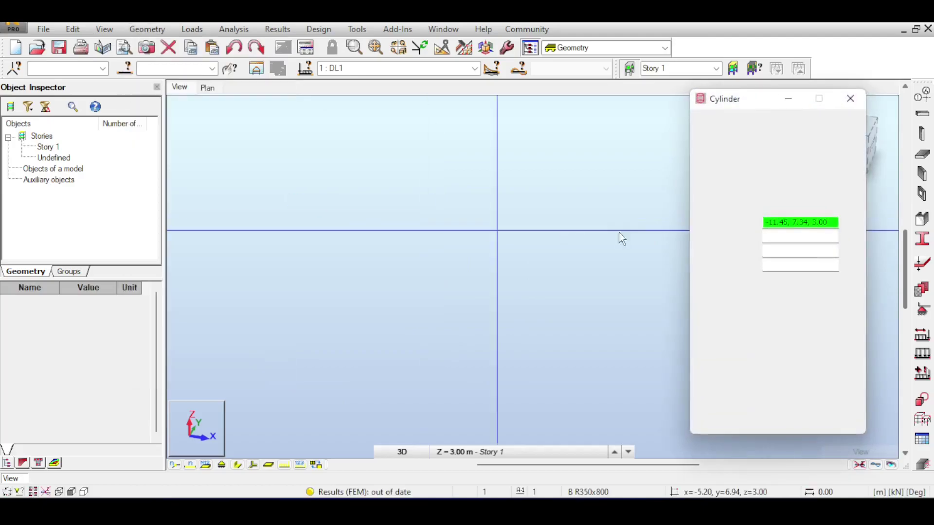
double_click(789, 222)
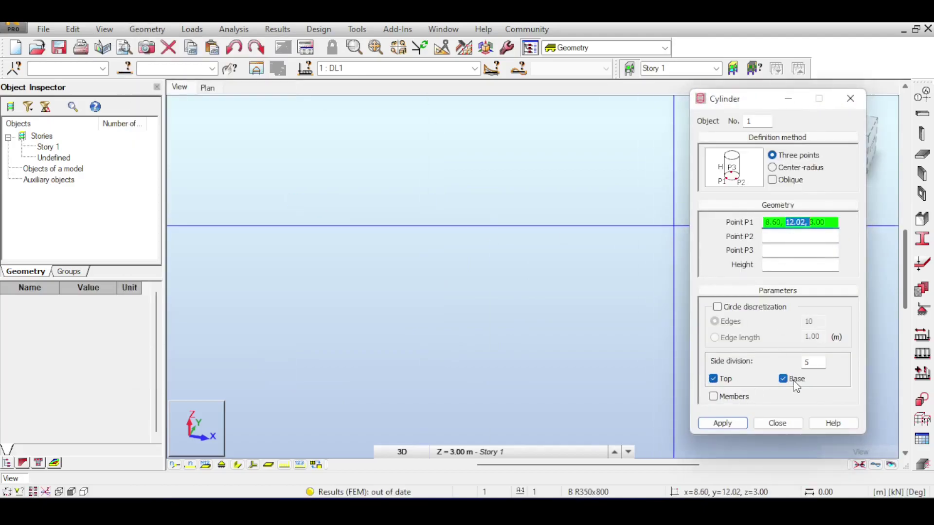
left_click(798, 220)
left_click_drag(823, 223, 738, 220)
type("0,0,0")
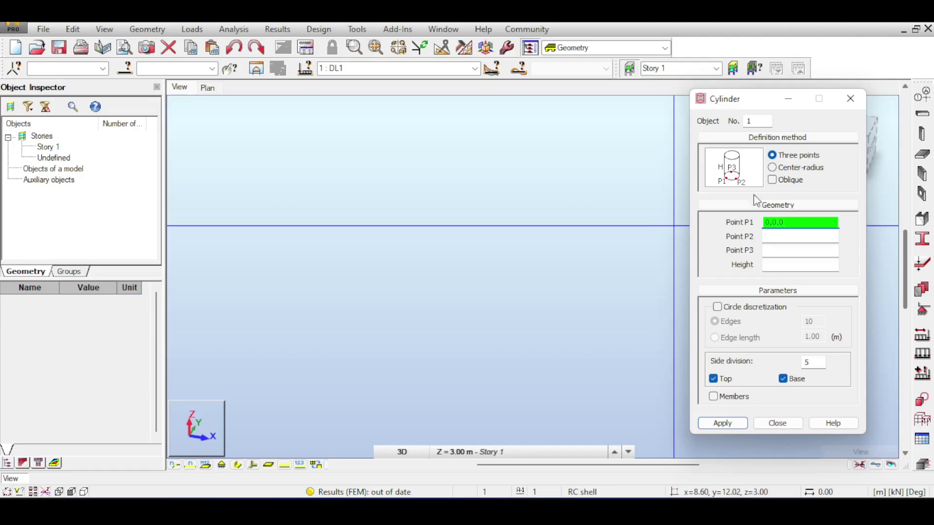
left_click(786, 167)
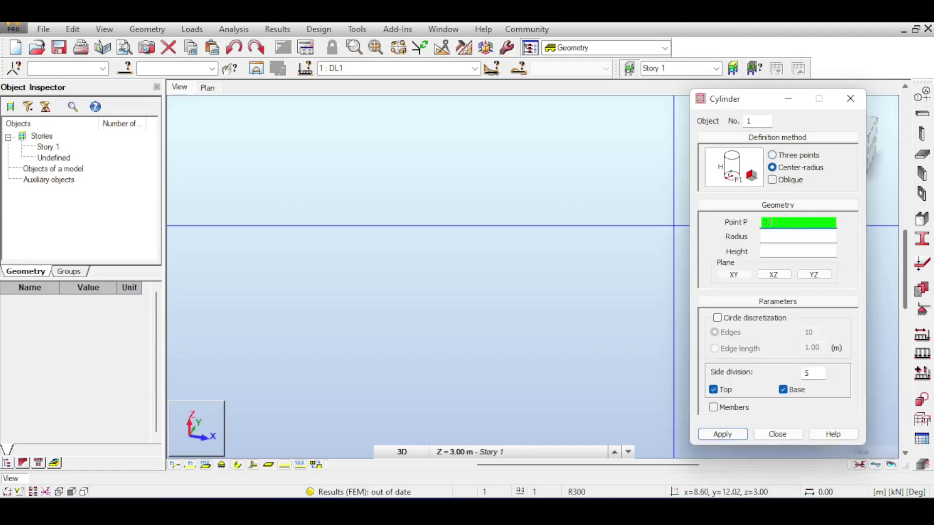
left_click(786, 237)
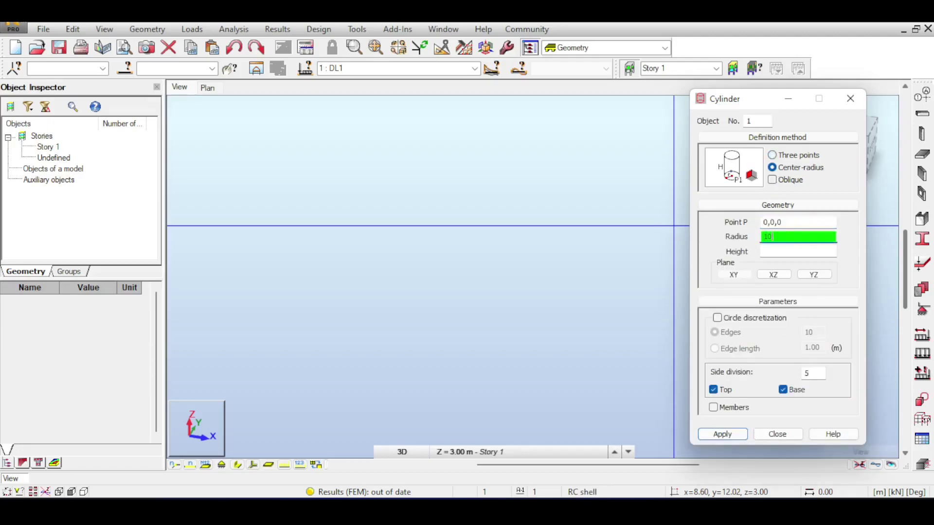
left_click(784, 250)
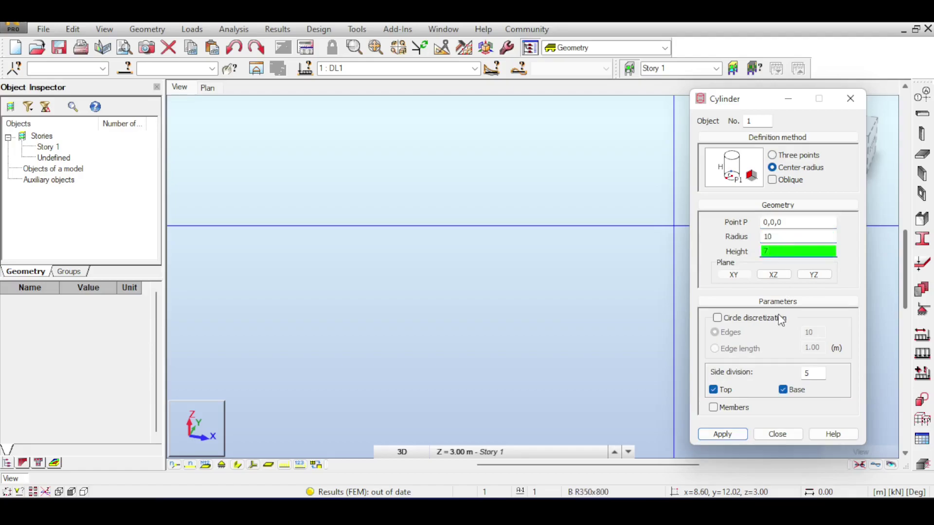
Step: Exclude the cylinder's top and base, discretize its circle into 10 edges and create it
left_click(724, 392)
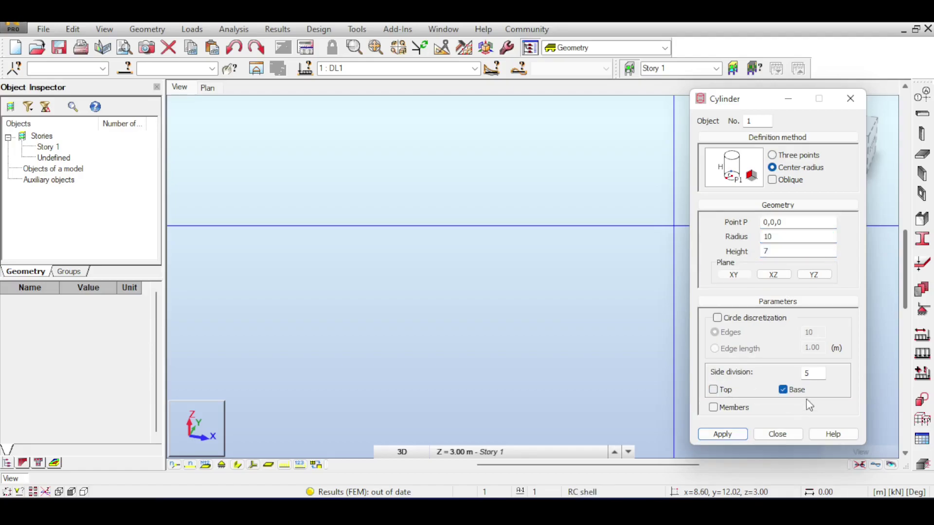
left_click(792, 391)
left_click(718, 318)
left_click(723, 434)
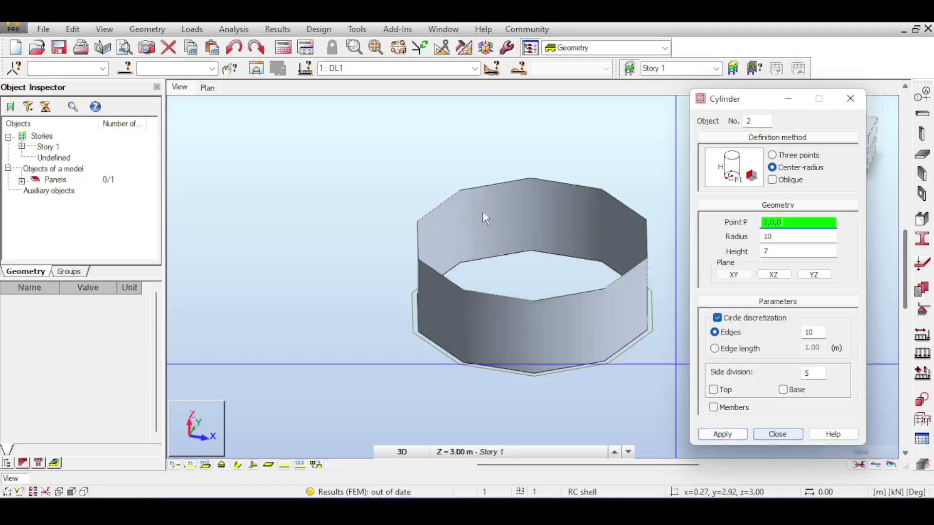
Step: Stop defining cylinders and delete every cylinder panel, including the stray one still listed in the object list
left_click_drag(754, 98, 811, 205)
left_click(846, 130)
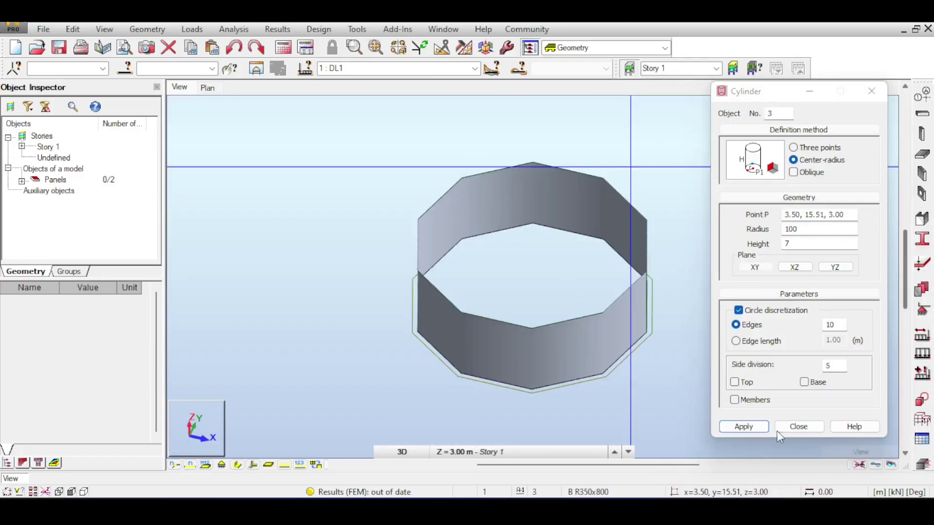
left_click(780, 430)
left_click_drag(349, 126, 708, 390)
key("Delete")
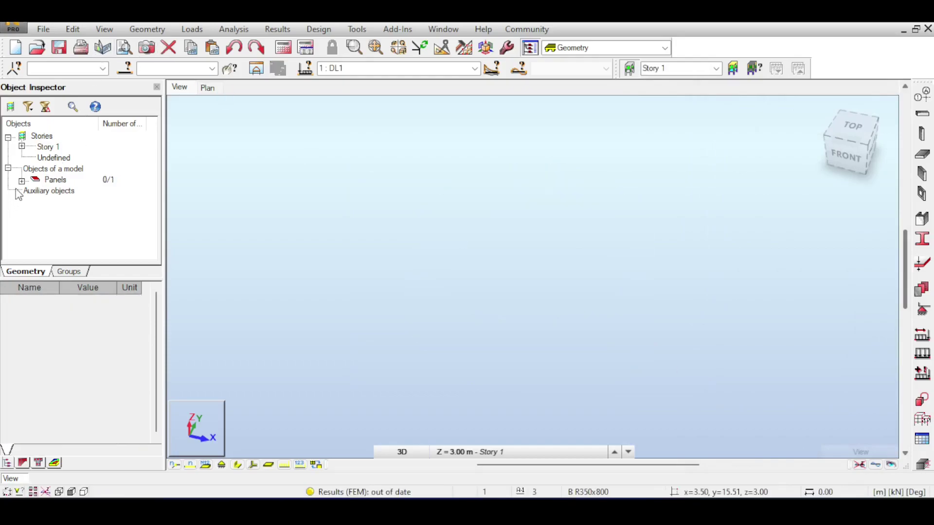
left_click(22, 180)
right_click(60, 190)
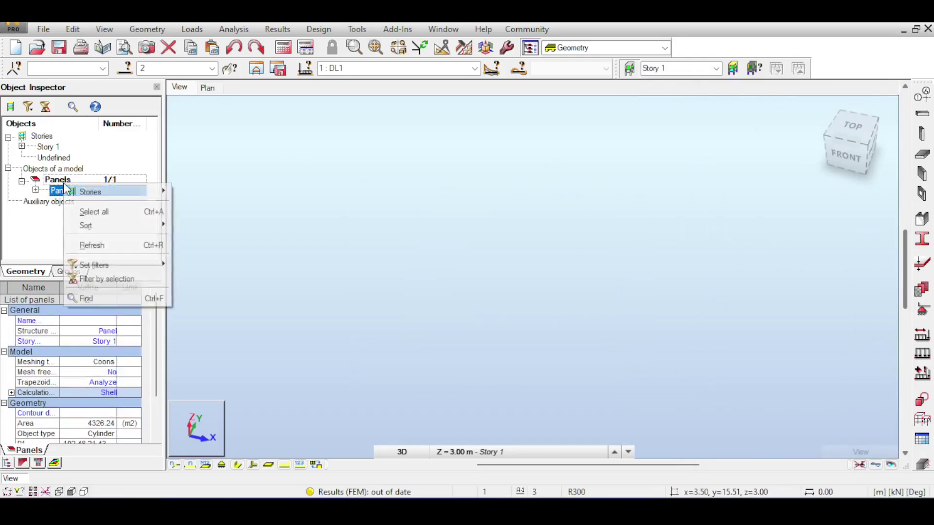
left_click(119, 245)
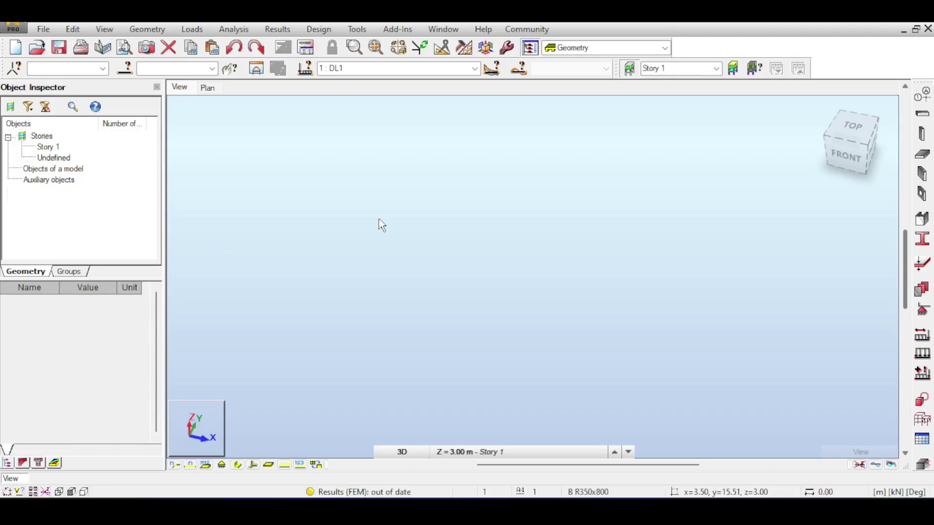
Step: Define another cylinder by Center-radius at point 0,0,0 with radius 10 and height 7
left_click(148, 30)
mouse_move(203, 132)
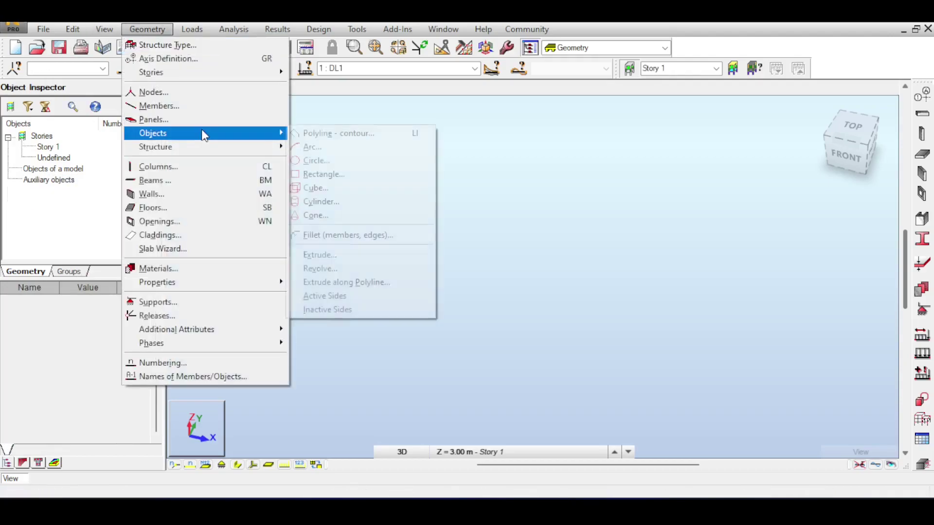
left_click(362, 201)
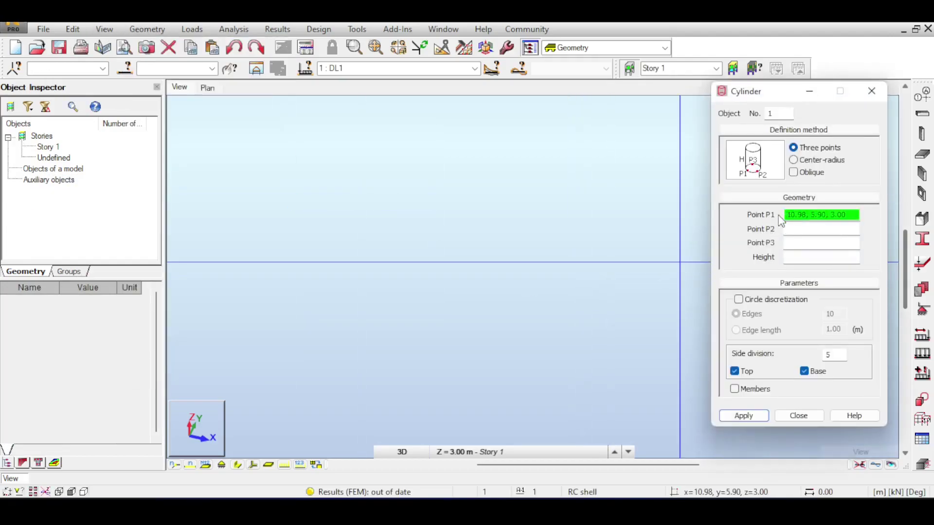
left_click(794, 160)
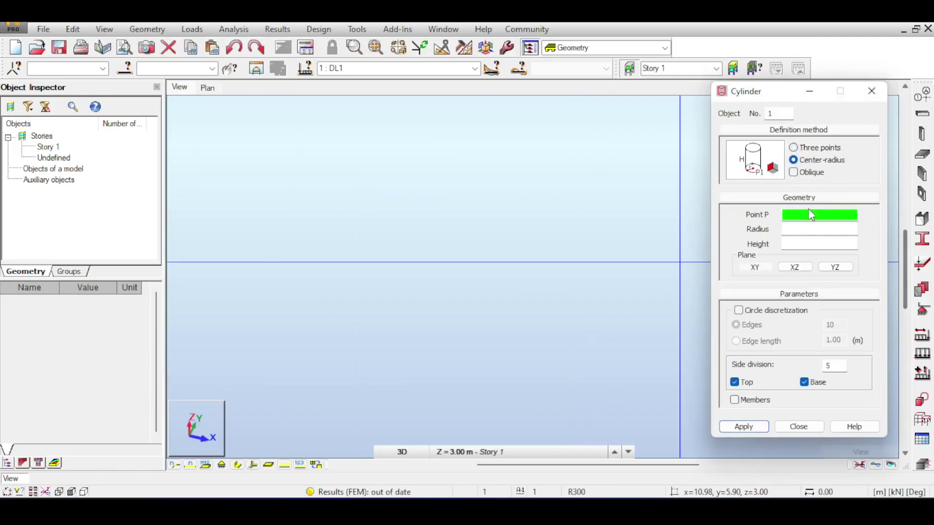
left_click(811, 215)
type("0,0,0")
left_click(830, 230)
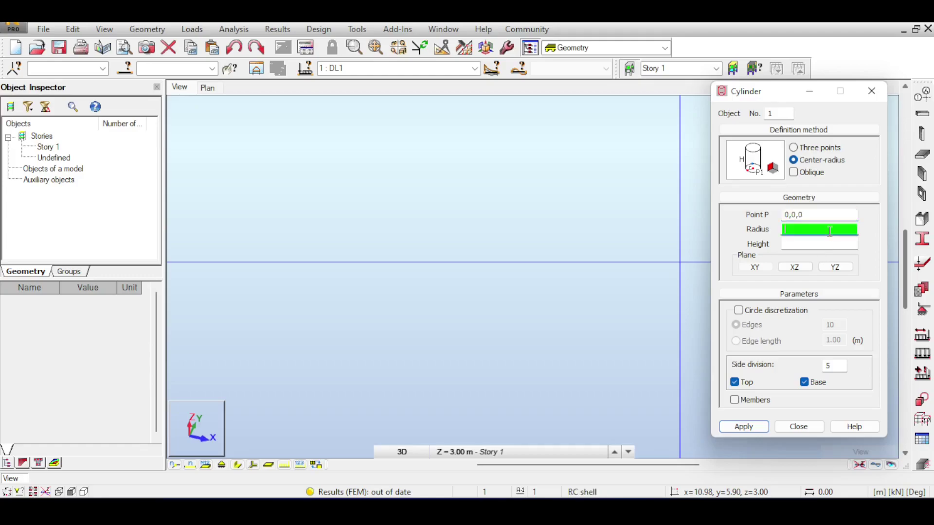
type("10")
key("Tab")
type("7")
key("Tab")
key("Tab")
Step: Leave out the top and base, discretize the circle by an edge length of 1.00 m and create the cylinder
left_click(734, 382)
left_click(805, 382)
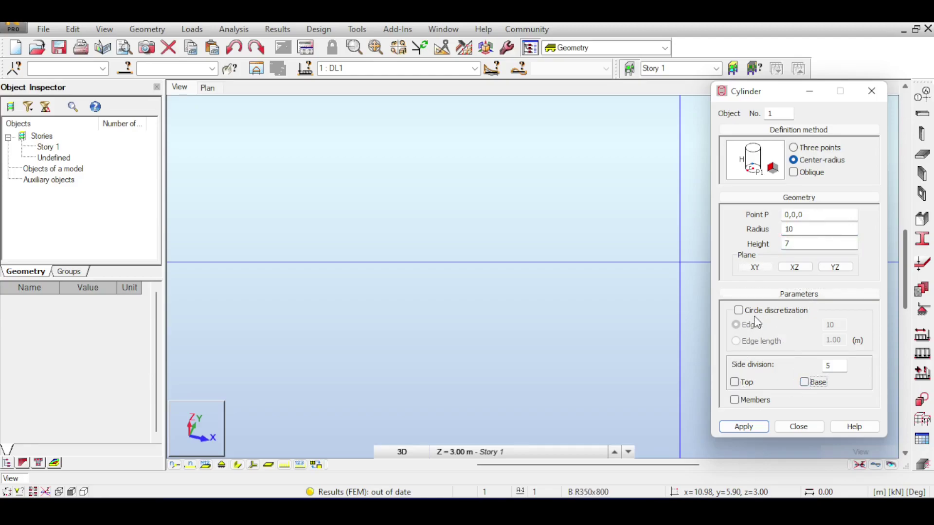
left_click(739, 310)
left_click(841, 325)
left_click(736, 342)
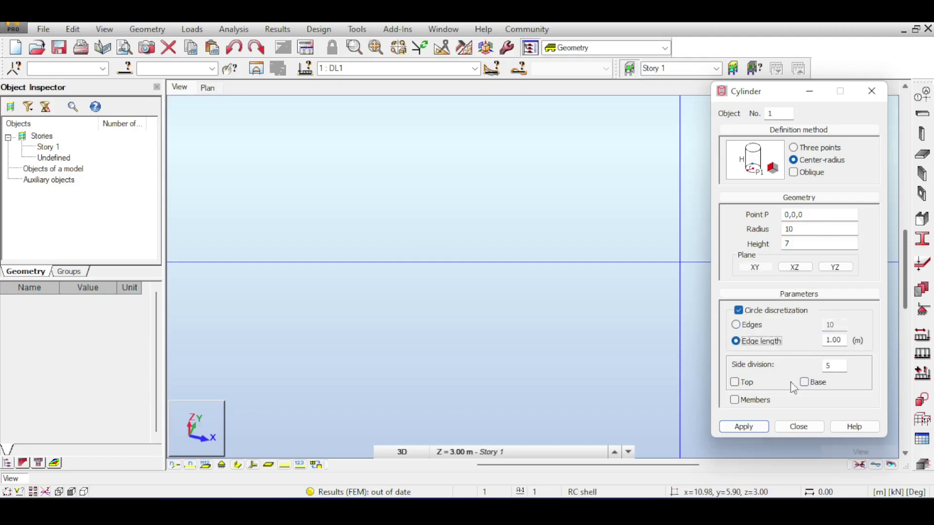
left_click(743, 427)
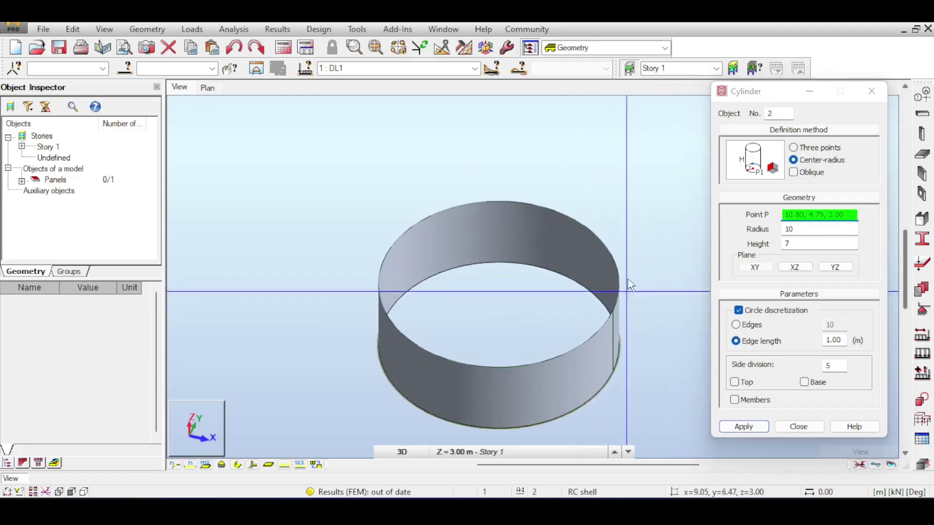
Step: Inspect the discretized cylinder's rim up close, end the cylinder definition and delete the cylinder
scroll(579, 372, "up", 3)
scroll(613, 287, "up", 4)
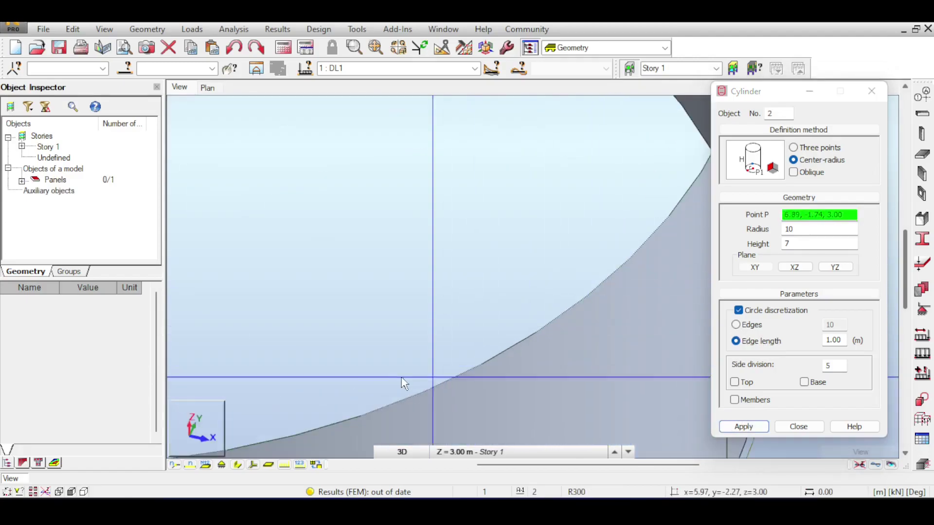
scroll(603, 273, "down", 5)
scroll(594, 271, "down", 2)
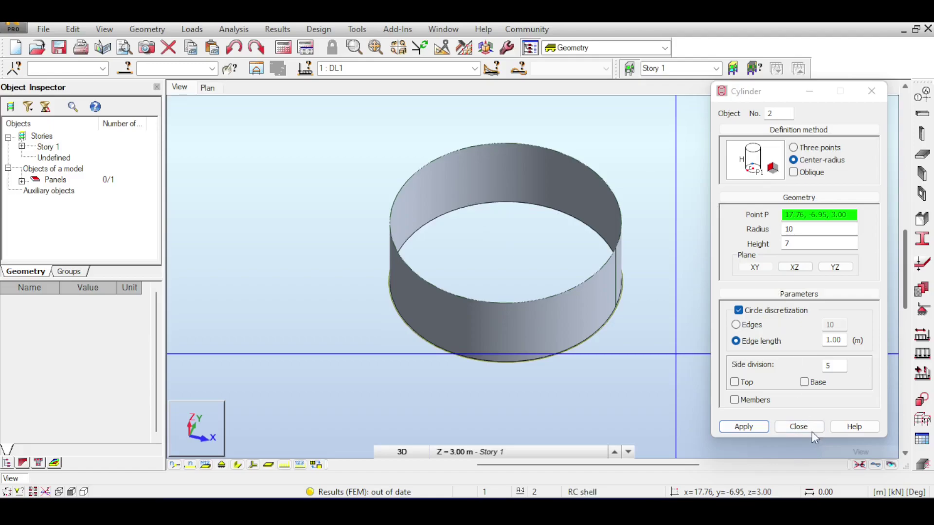
left_click(798, 426)
left_click_drag(688, 126, 317, 384)
key("Delete")
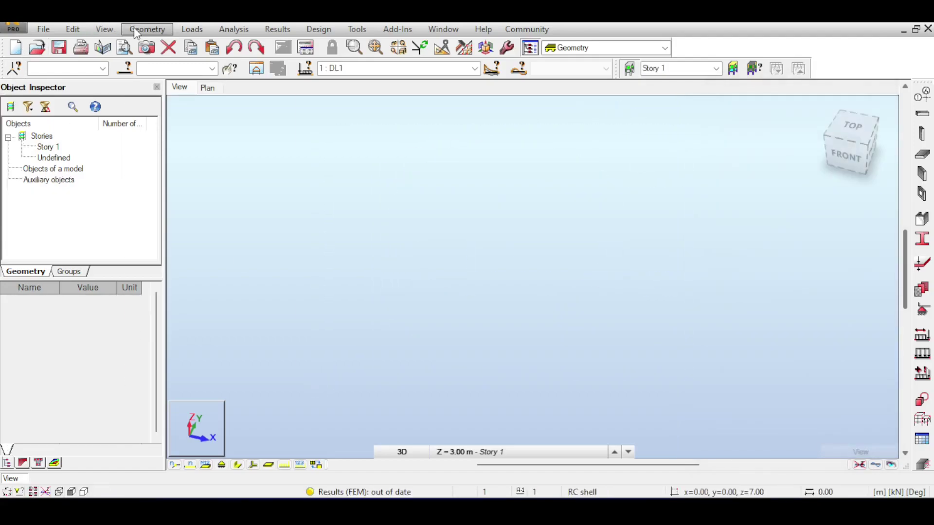
Step: Create a Center-radius cylinder at 0,0,0 with radius 10 and height 7, without top, base or circle discretization
left_click(139, 29)
mouse_move(205, 133)
left_click(325, 201)
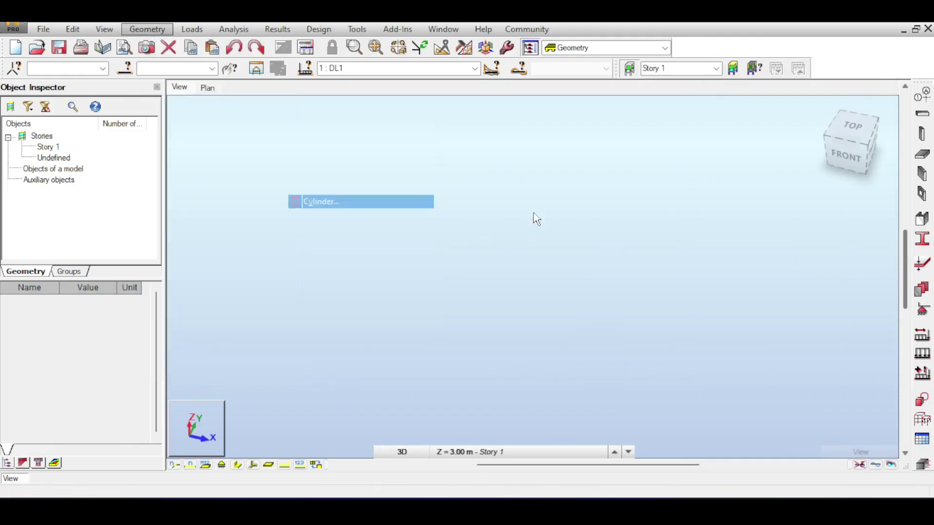
left_click(817, 161)
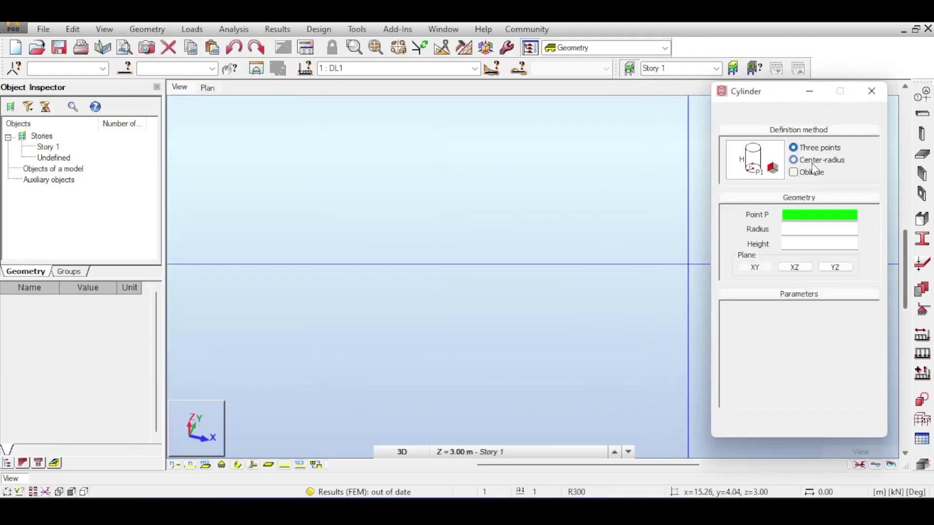
type("0,0,0")
left_click(803, 229)
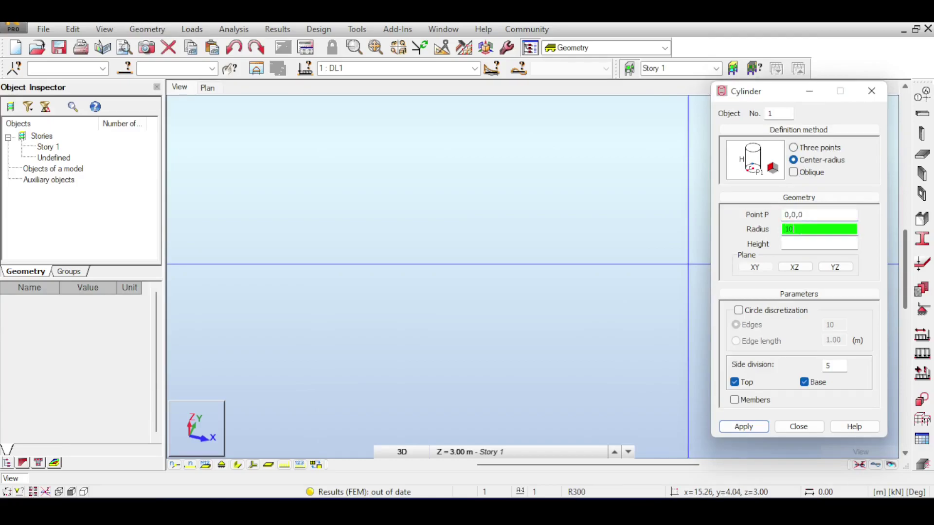
left_click(807, 244)
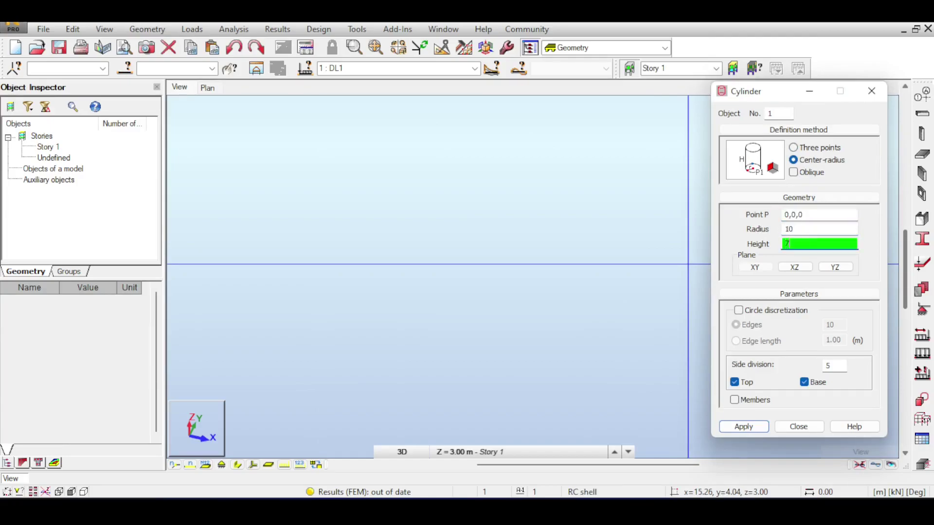
type("7")
left_click(805, 382)
left_click(734, 382)
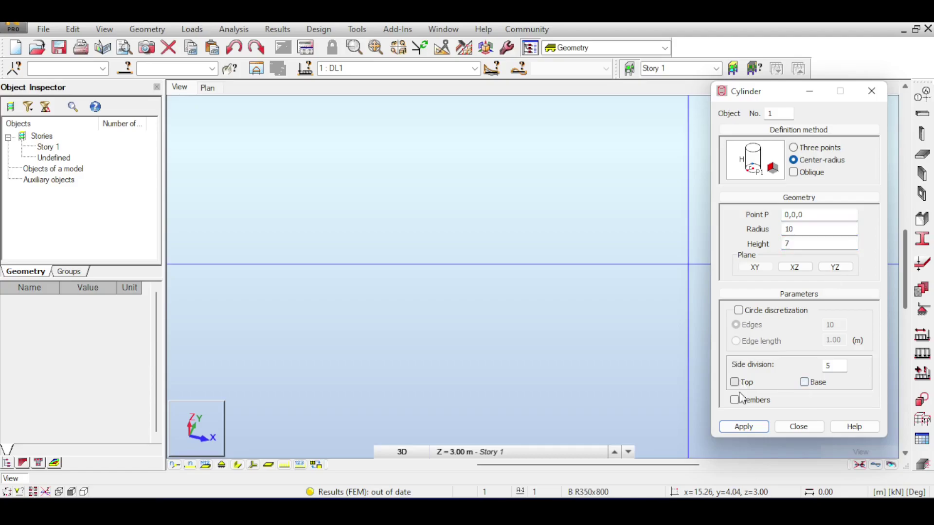
left_click(746, 430)
left_click(798, 426)
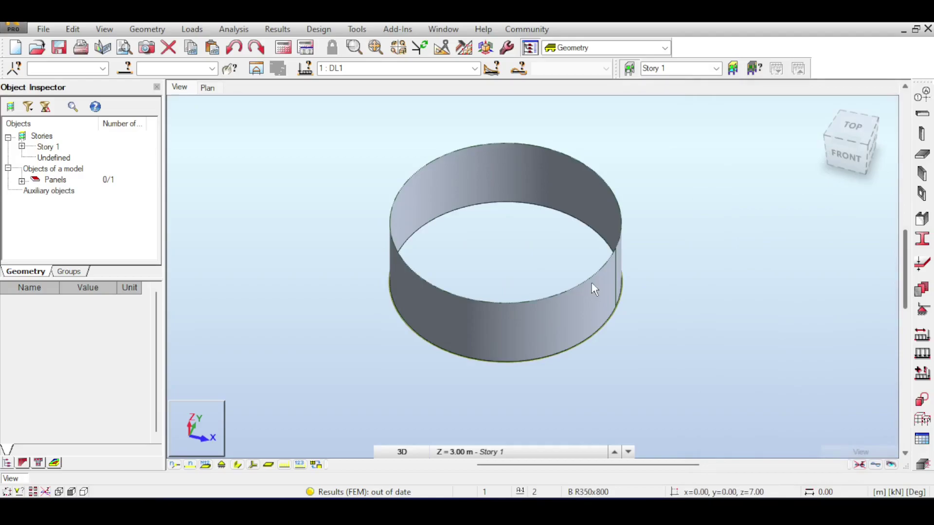
Step: Assign a Fixed support along the bottom edge of the open cylinder
left_click(923, 310)
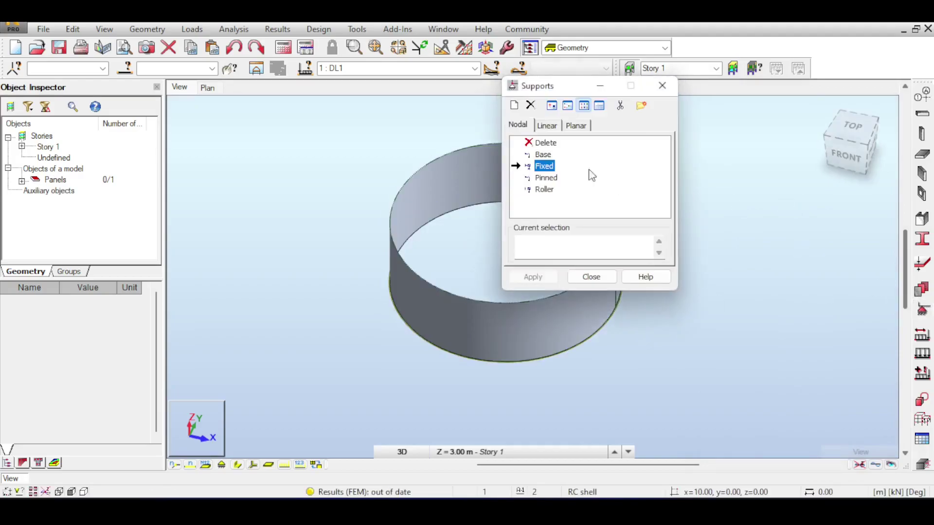
left_click(577, 347)
left_click(591, 277)
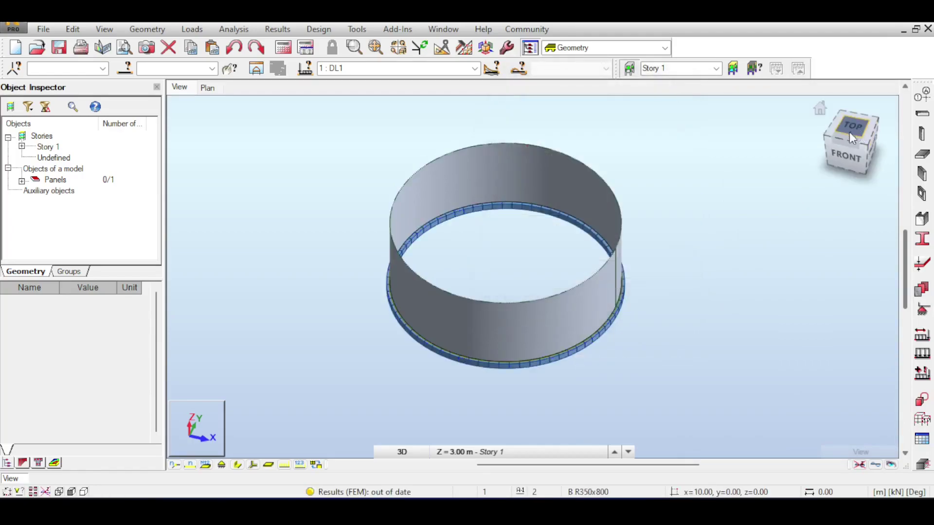
Step: Start a new homogeneous FE thickness for the shell and label it TH300
left_click_drag(846, 139, 841, 124)
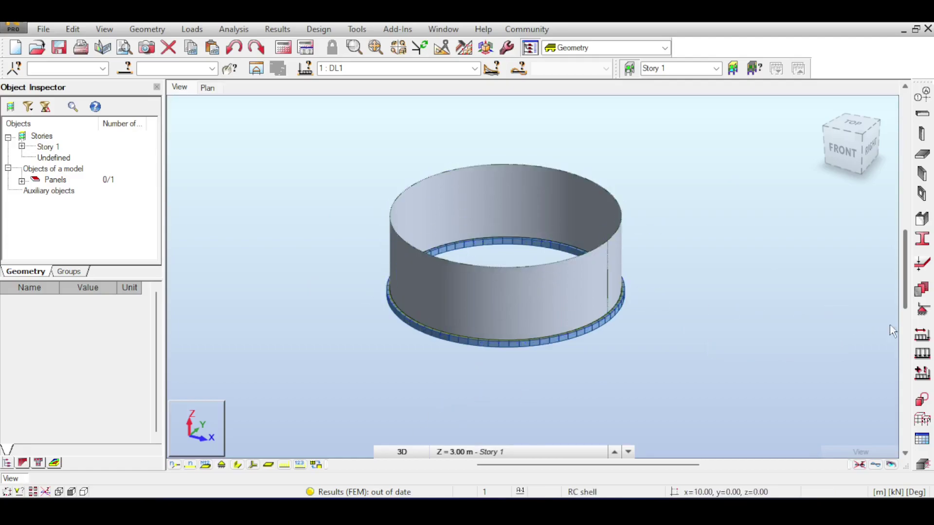
left_click(922, 240)
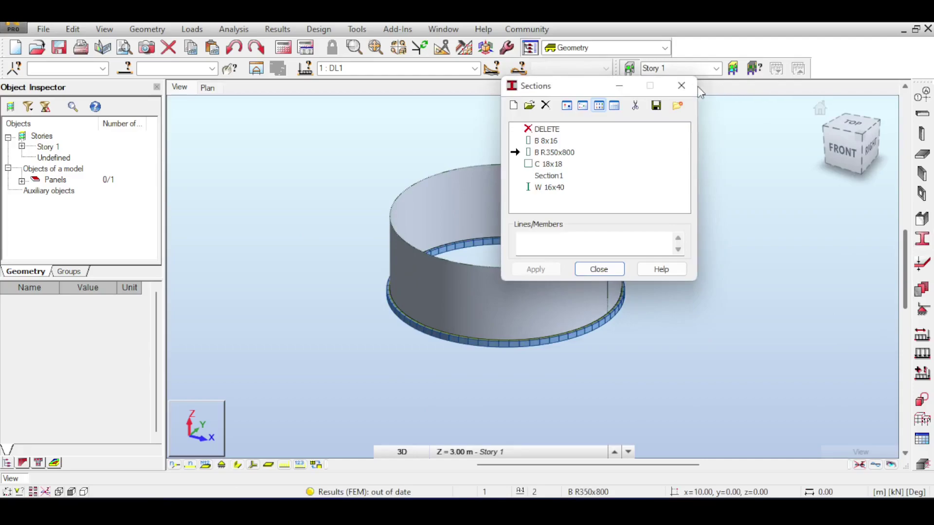
left_click(681, 84)
left_click(922, 264)
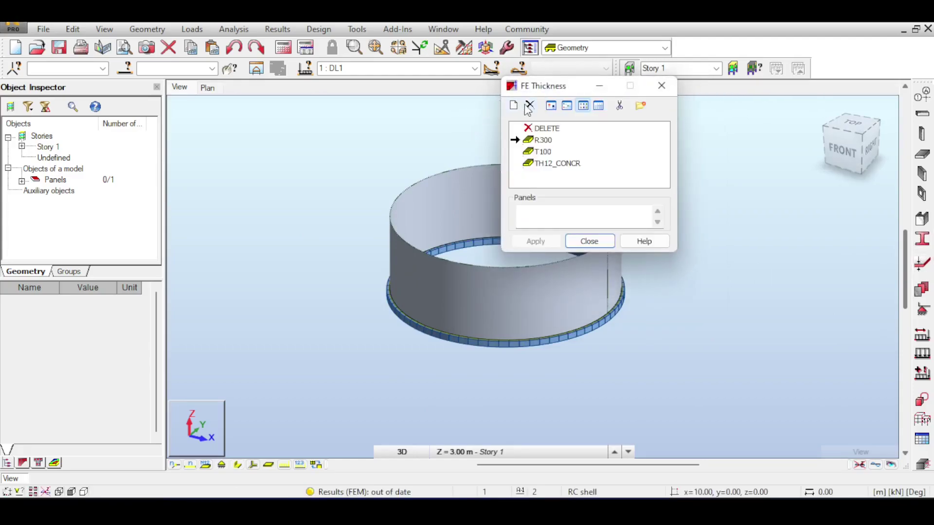
left_click(508, 109)
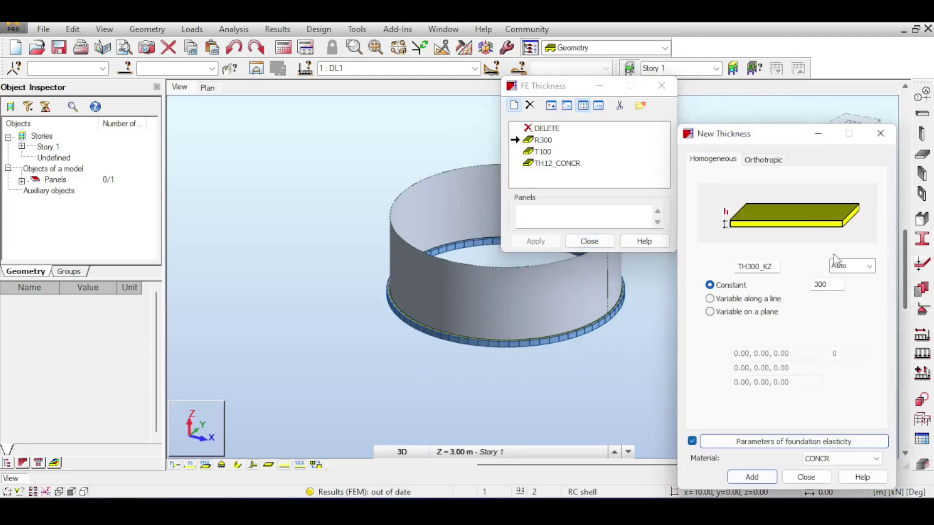
left_click_drag(761, 132, 600, 59)
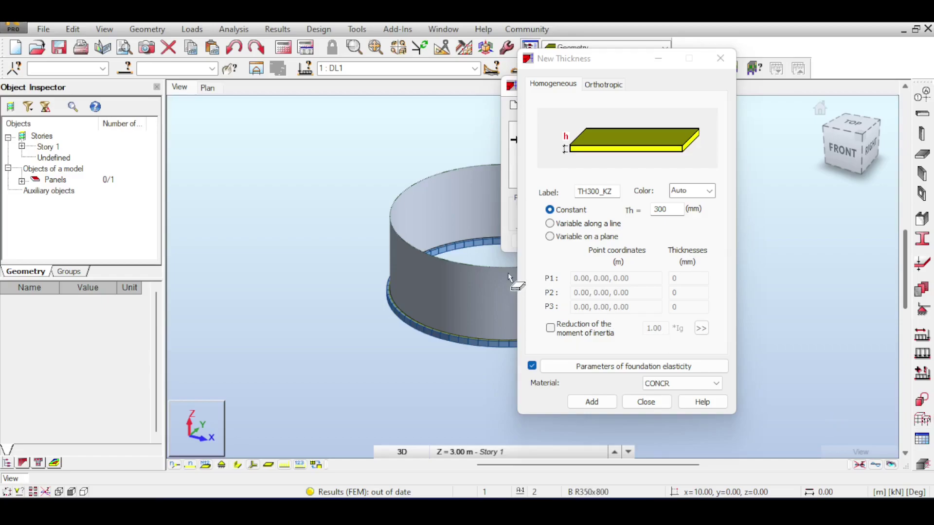
middle_click_drag(513, 282, 373, 276)
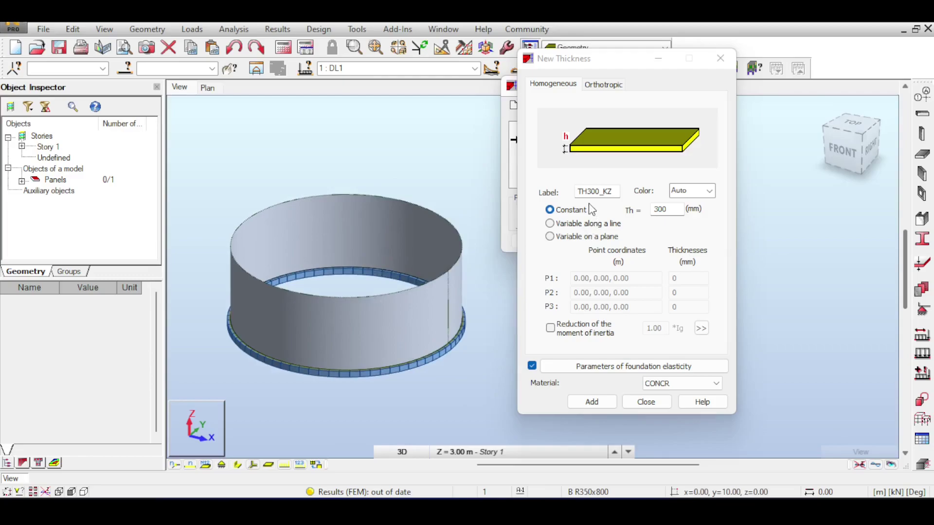
double_click(600, 191)
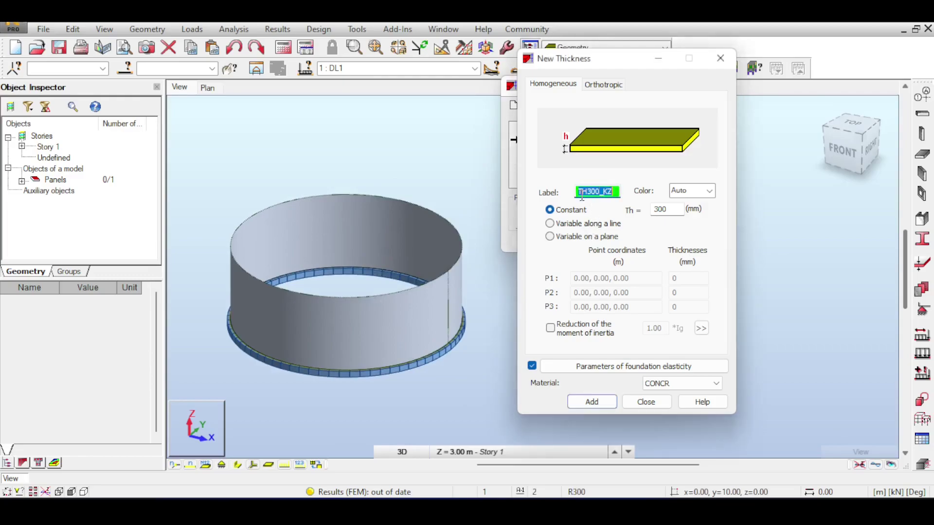
type("TH")
Step: Turn off foundation elasticity and add the thickness as constant 300 mm with CONCR material
left_click(532, 366)
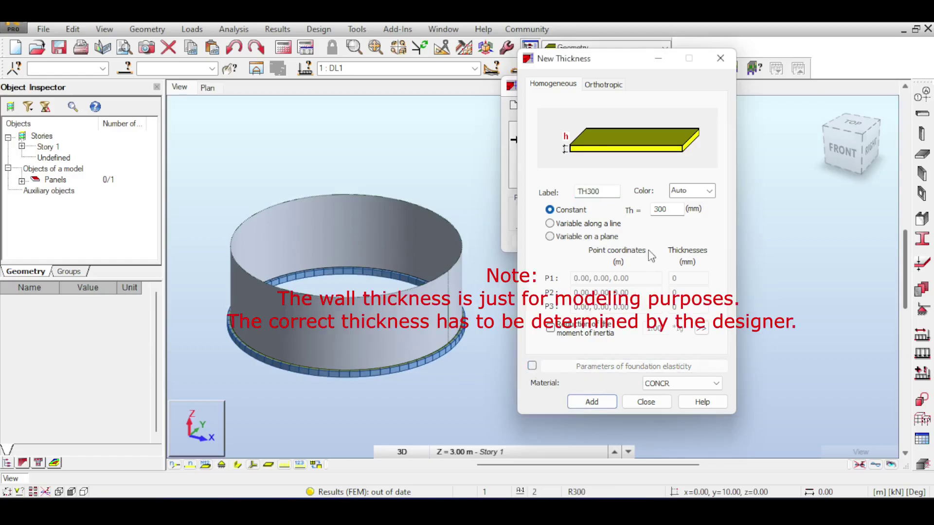
double_click(659, 210)
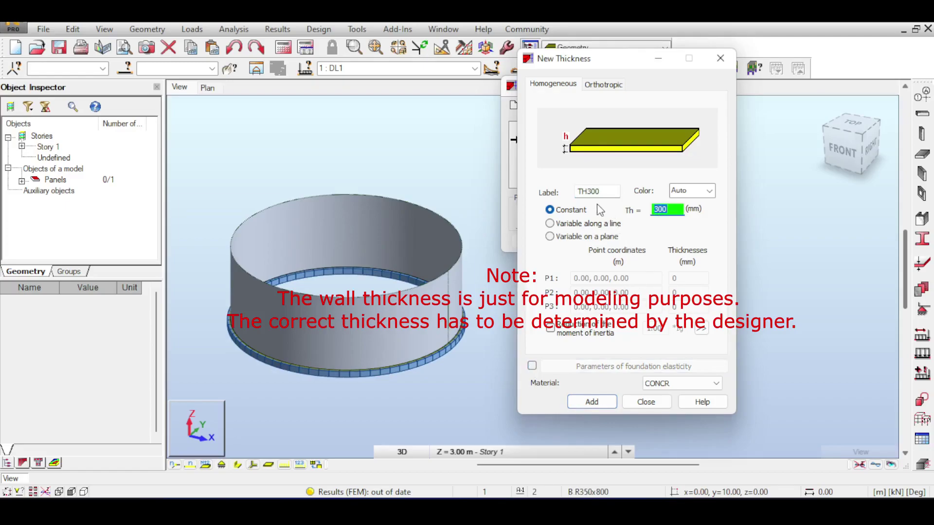
left_click(591, 401)
left_click(655, 408)
Step: Assign the TH300 thickness to the cylinder's side panel, Side(1), and finish the thickness assignment
left_click(622, 129)
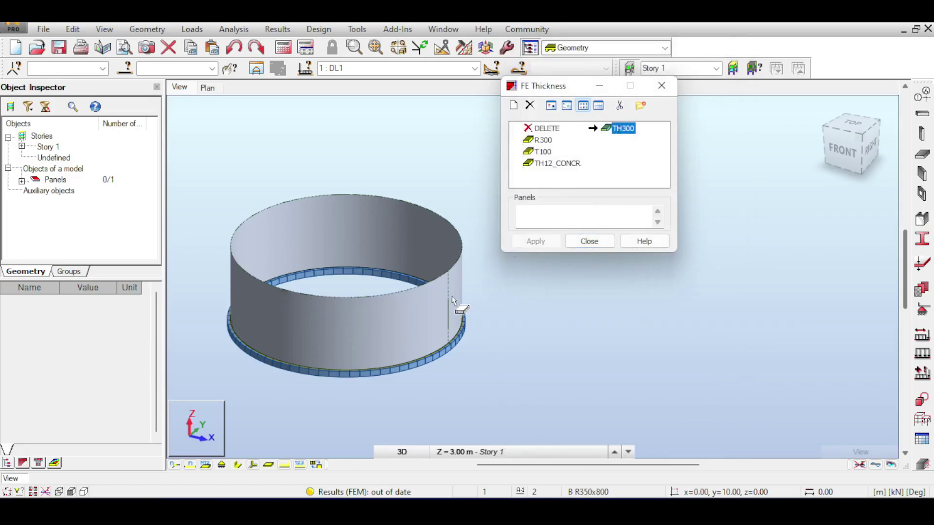
left_click(451, 297)
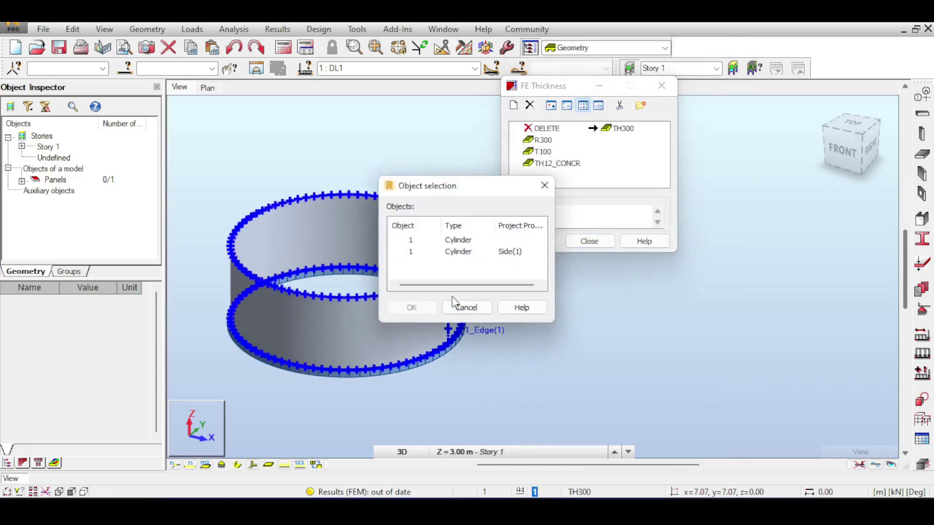
left_click(410, 252)
left_click(412, 308)
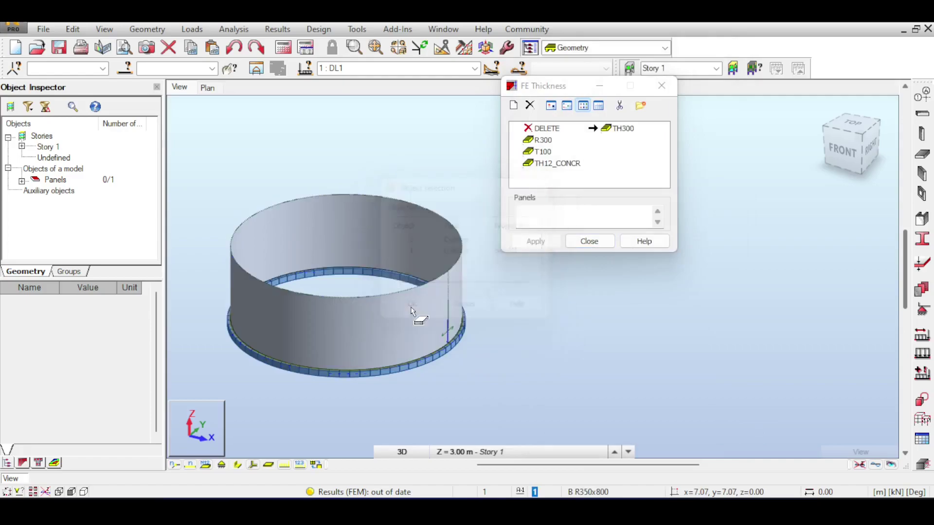
left_click(577, 243)
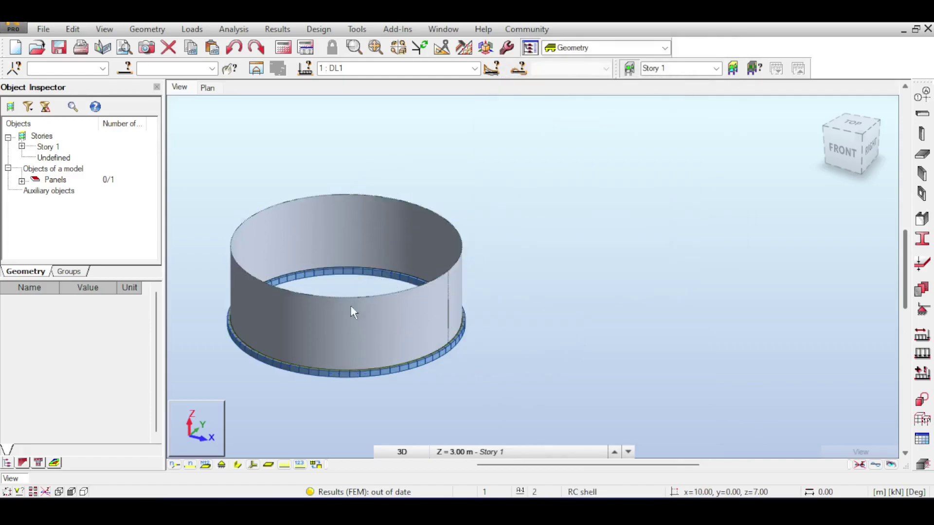
Step: Check the cylinder panel's properties and review the open shell with its base support
left_click(362, 317)
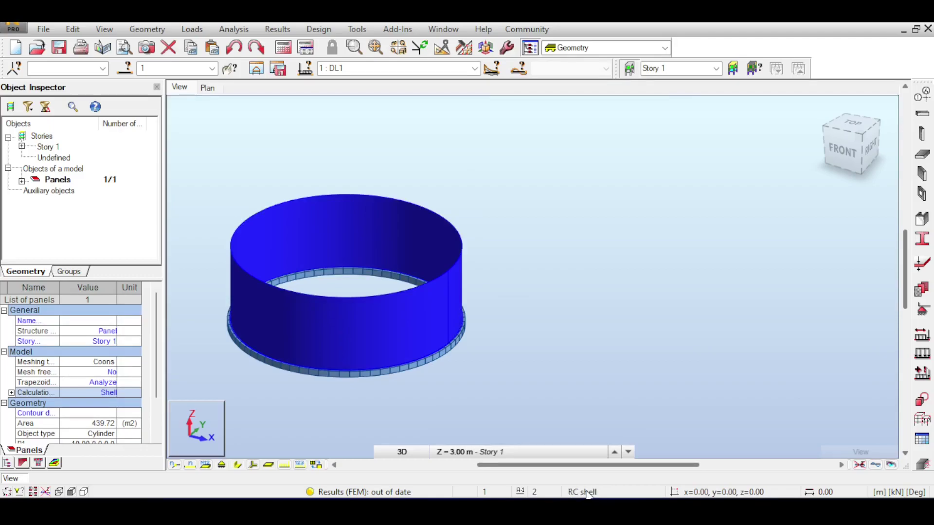
left_click(610, 270)
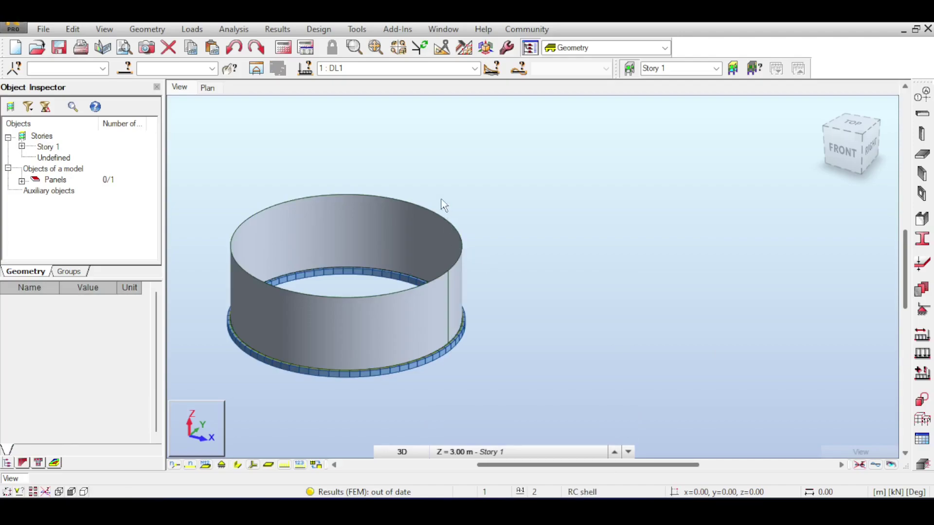
middle_click_drag(538, 228, 581, 204)
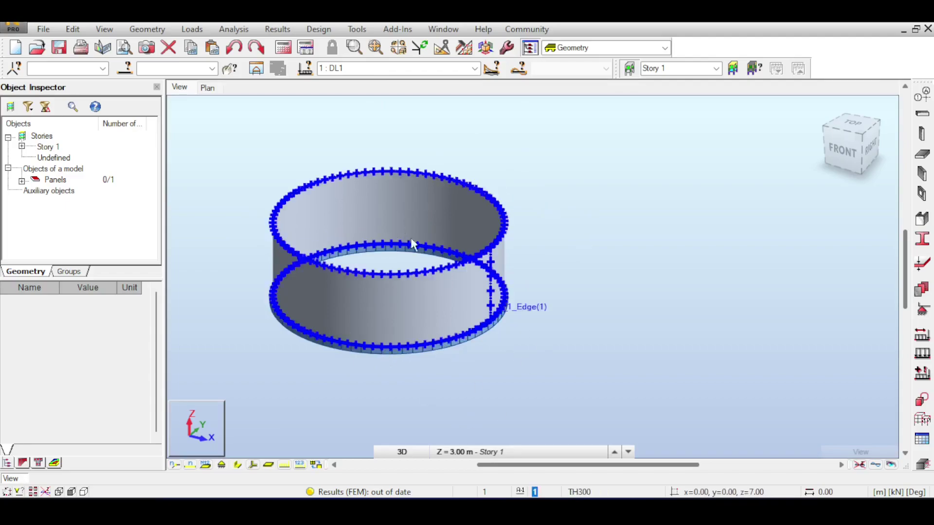
middle_click_drag(273, 214, 303, 205)
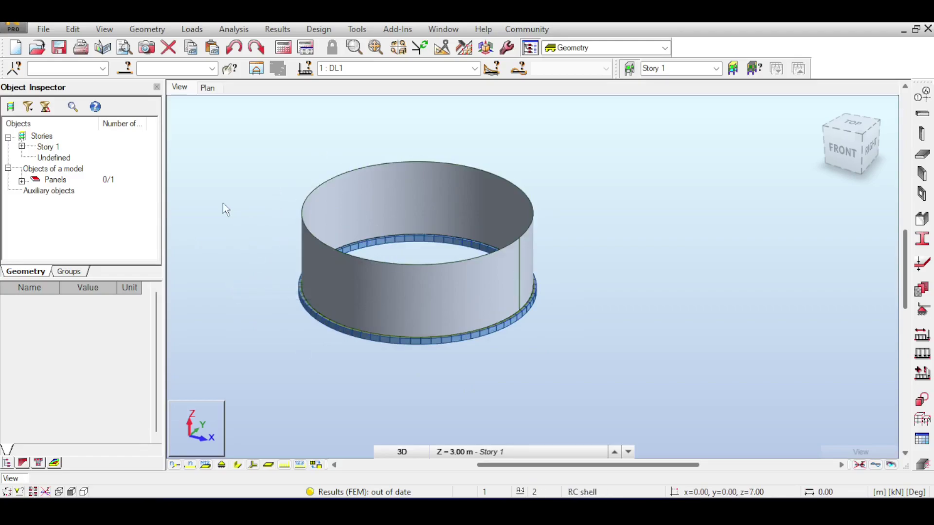
middle_click_drag(427, 237, 502, 330)
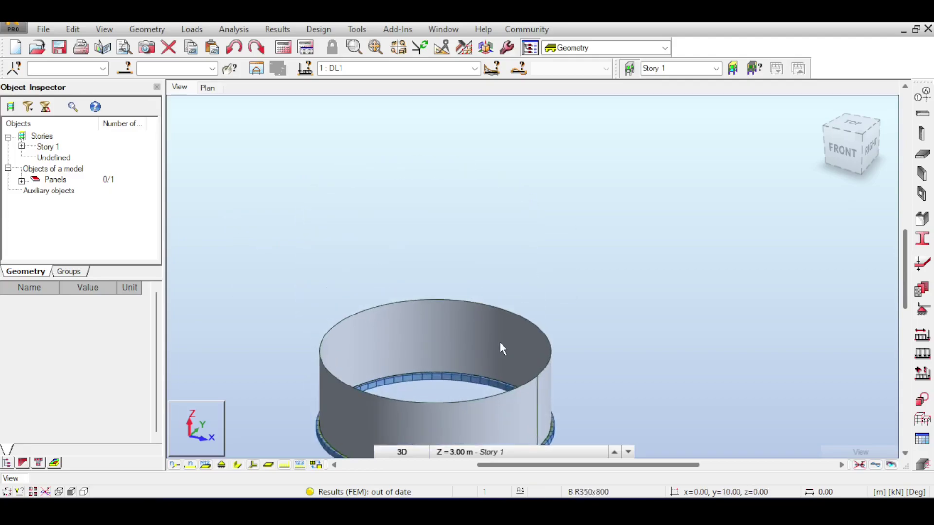
scroll(520, 302, "down", 2)
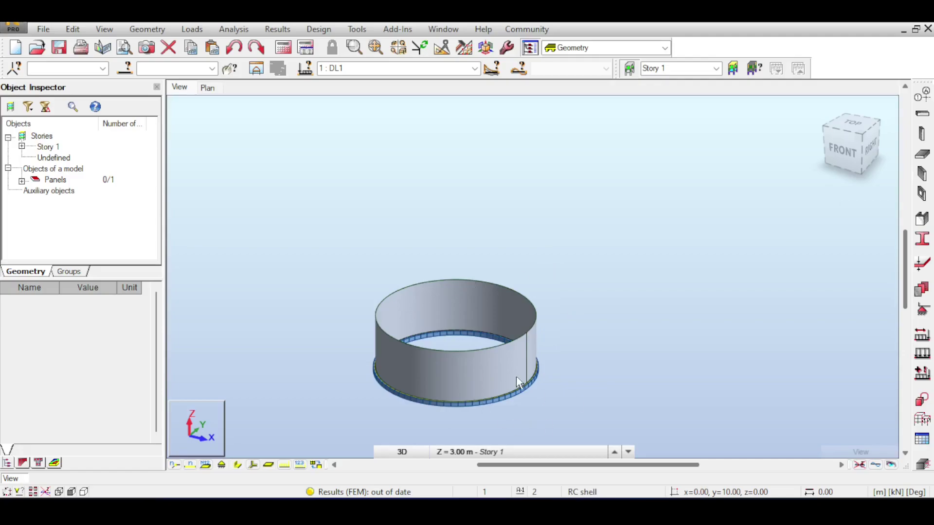
middle_click_drag(496, 254, 510, 193)
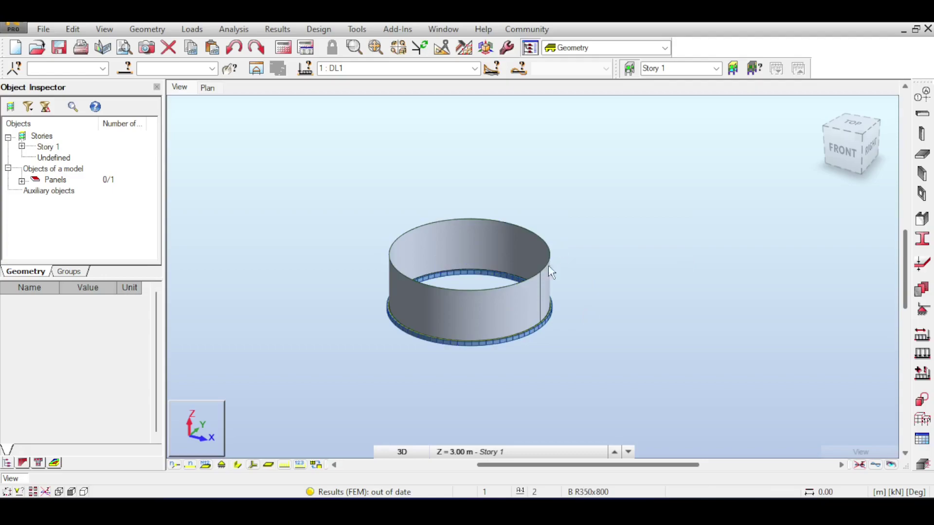
Step: Display the local axes of the cylinder panel in the model view
left_click(253, 465)
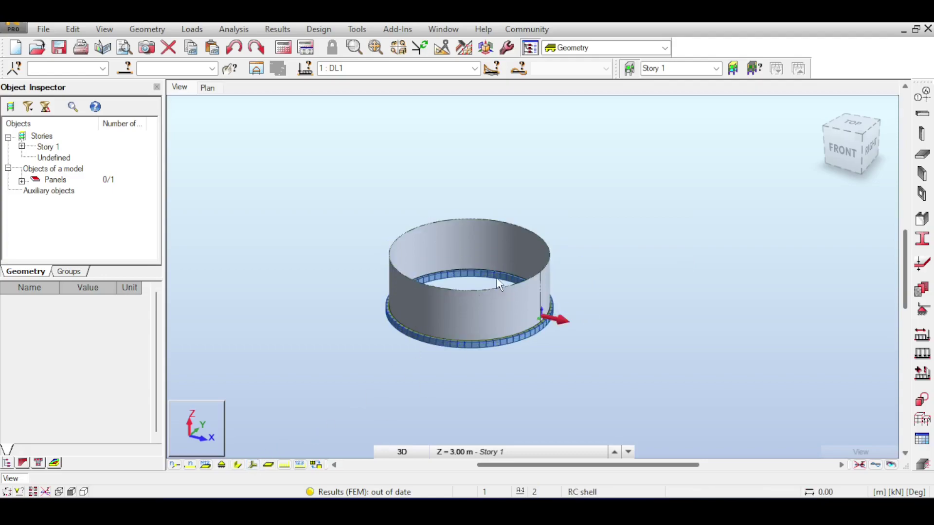
scroll(501, 280, "up", 3)
scroll(501, 273, "down", 5)
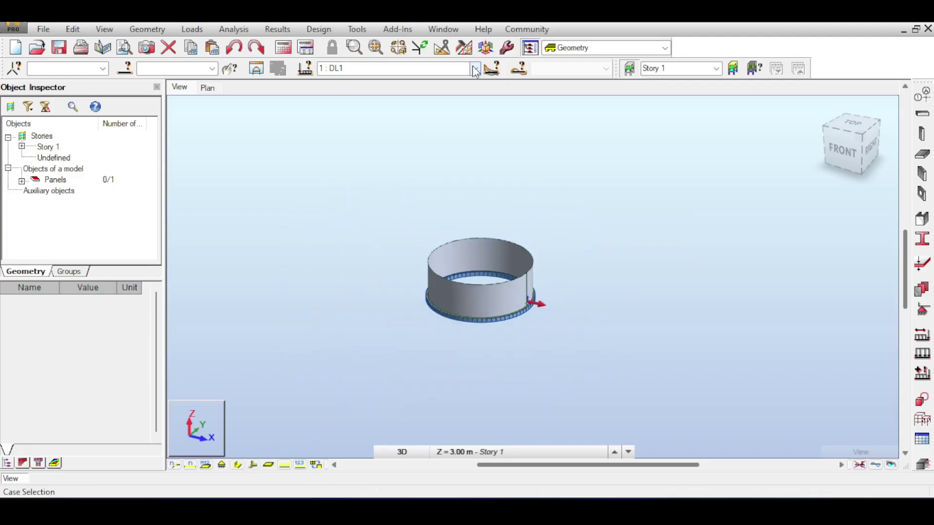
Step: Add load case 2 named DL2 with dead nature
left_click(922, 336)
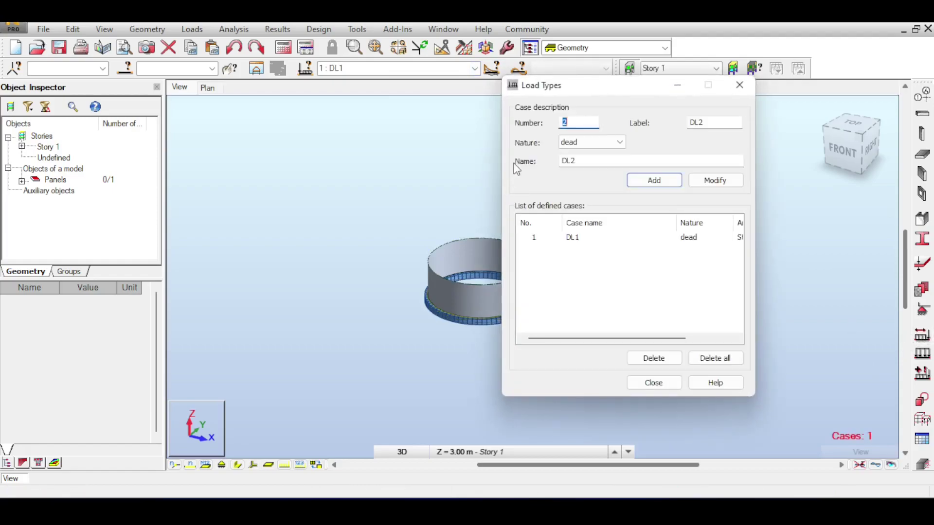
left_click(621, 163)
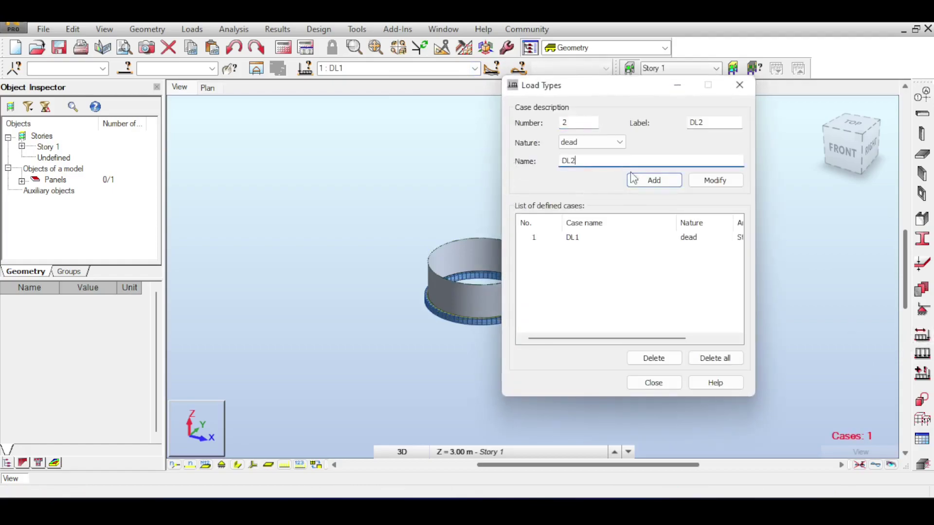
left_click(636, 177)
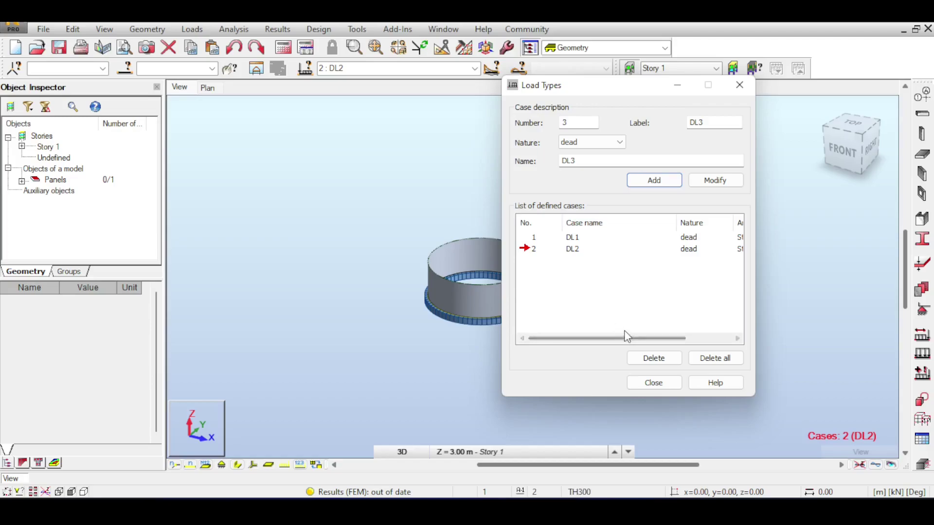
left_click(639, 385)
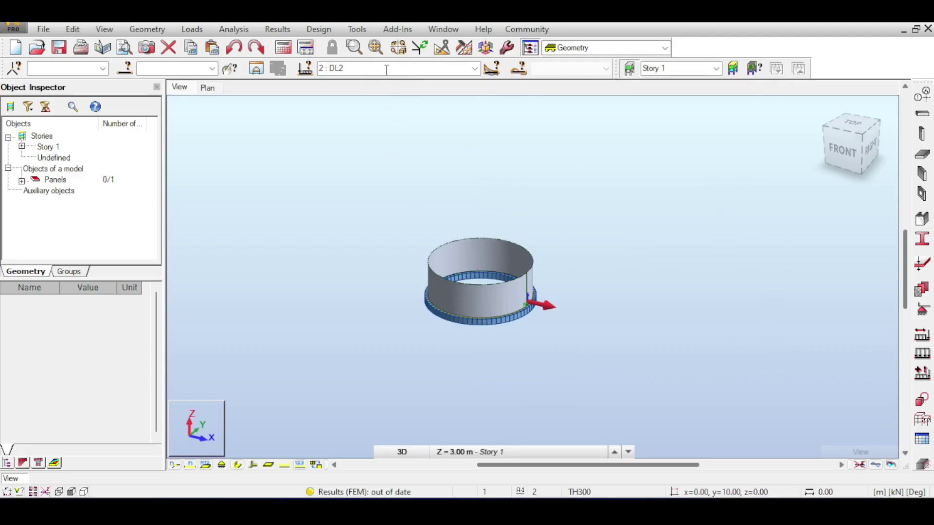
Step: Add load case 3 named DL3 with dead nature and finish defining the load cases
left_click(922, 335)
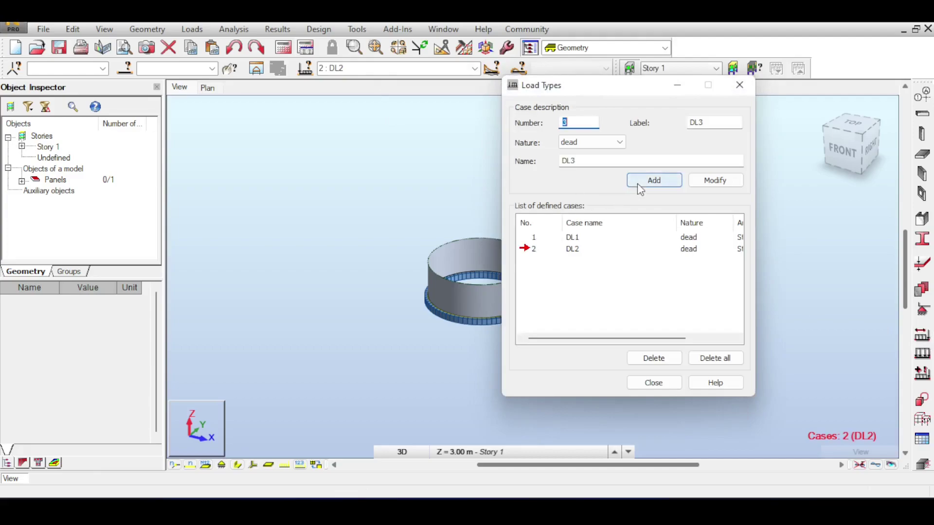
left_click(639, 182)
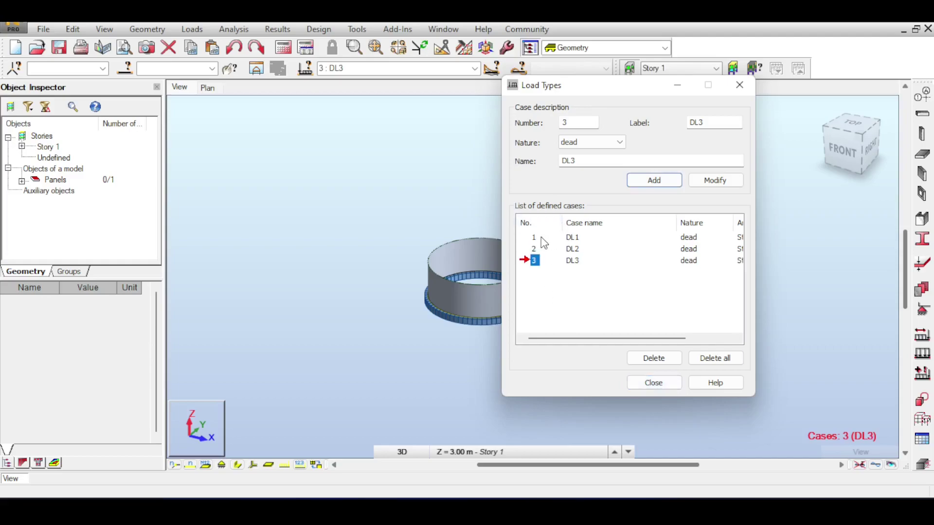
left_click(534, 248)
left_click(534, 261)
left_click(654, 382)
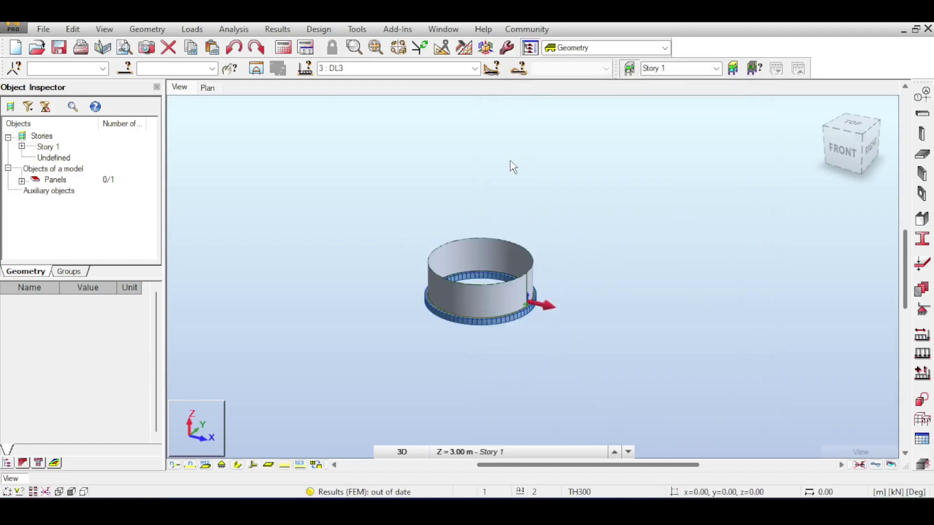
Step: Make DL2 the active load case and start a hydrostatic pressure surface load
middle_click_drag(508, 162, 509, 159)
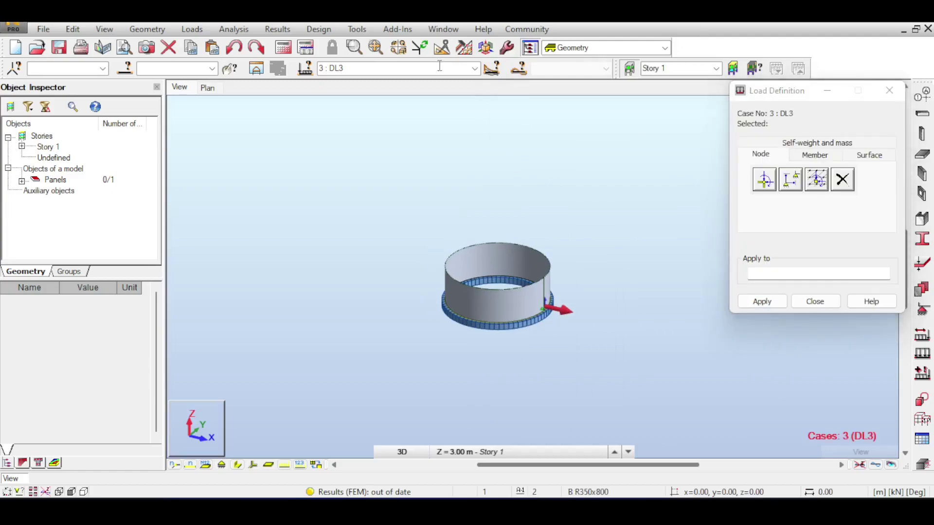
scroll(440, 66, "up", 1)
scroll(440, 65, "up", 1)
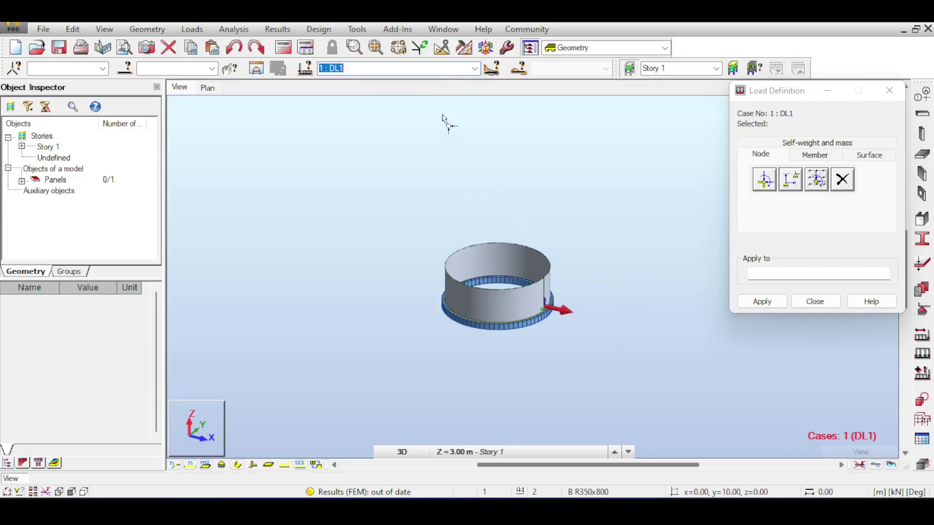
scroll(454, 69, "down", 1)
left_click(860, 157)
left_click(842, 184)
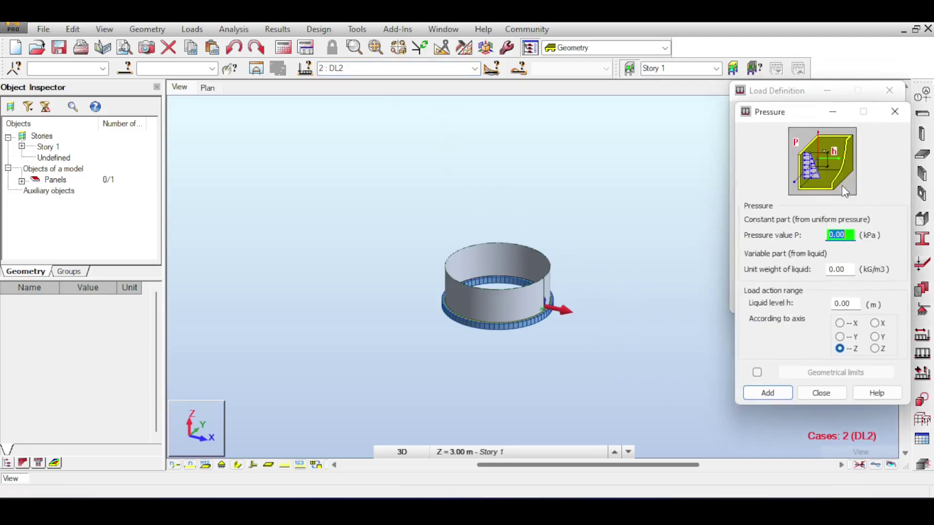
scroll(584, 296, "up", 2)
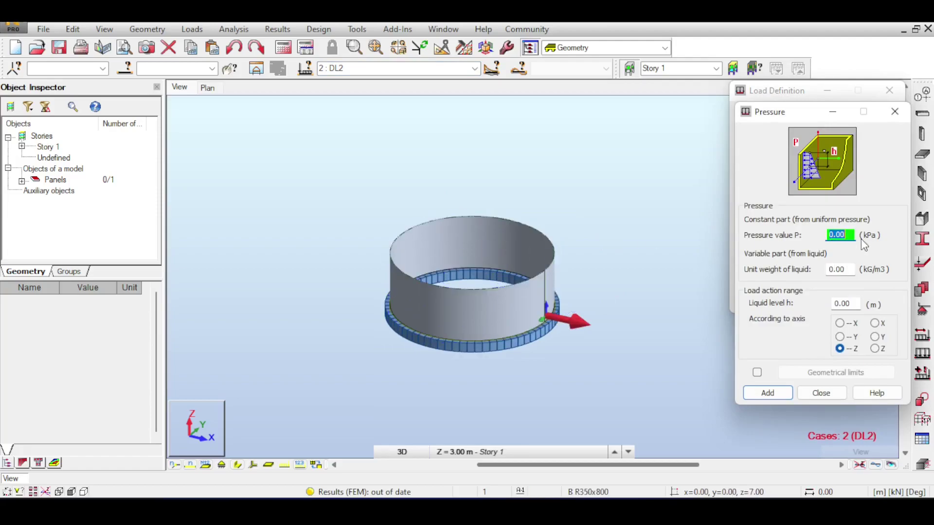
Step: Define the hydrostatic pressure with a liquid unit weight of 1050 kG/m3 and liquid level of 7 m along -Z
left_click(840, 272)
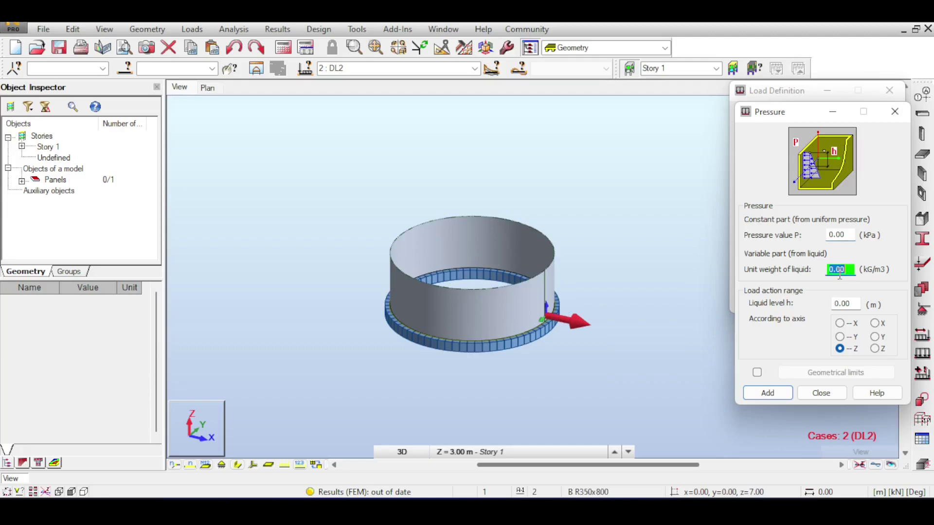
type("1050")
double_click(841, 305)
type("7")
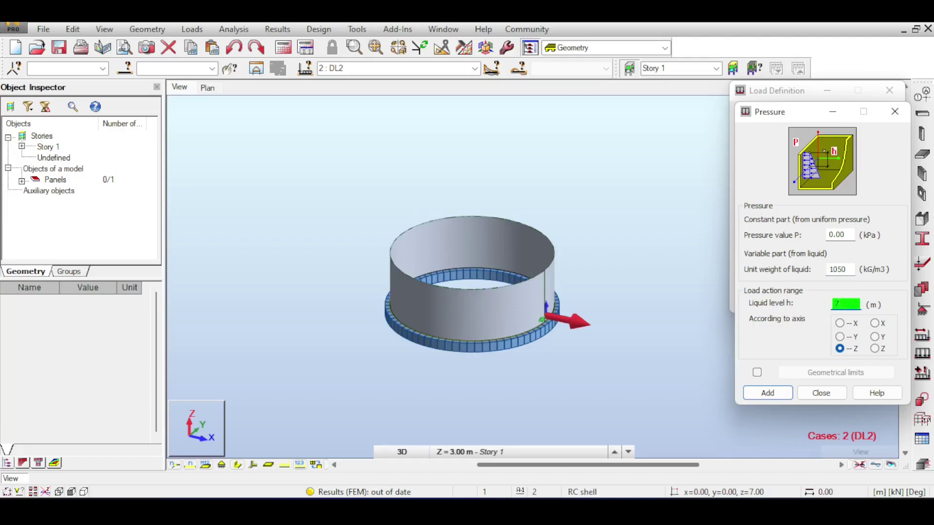
left_click(755, 394)
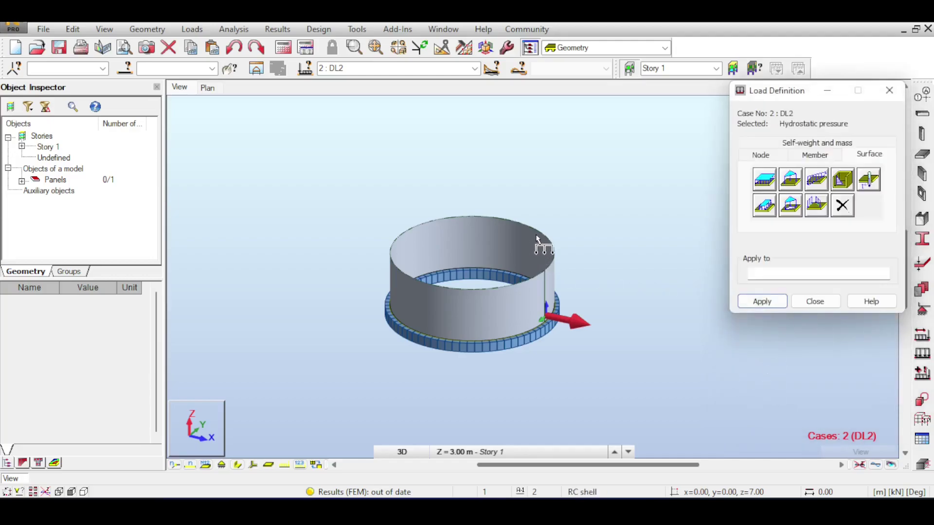
Step: Apply the hydrostatic pressure to the cylindrical wall panel and finish the load definition
left_click_drag(720, 163, 349, 274)
left_click(756, 306)
left_click(815, 301)
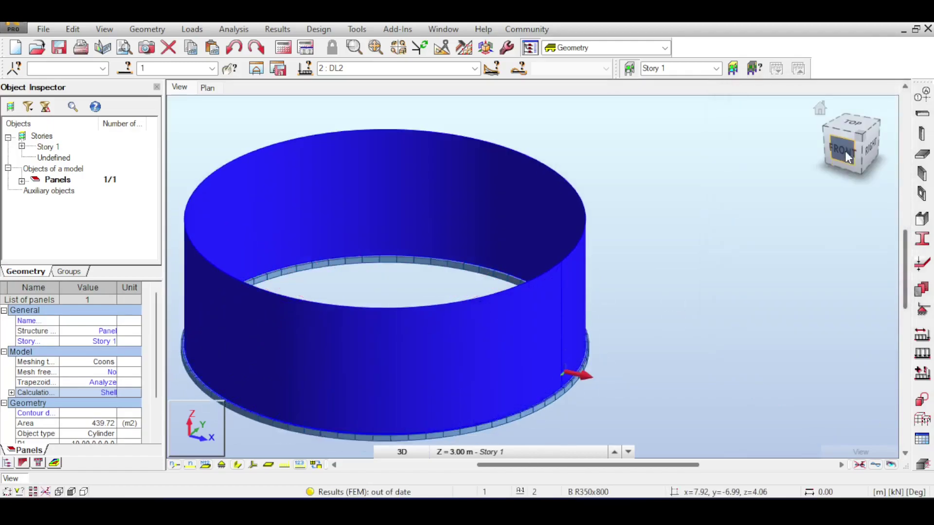
Step: Turn on the load symbols and examine the hydrostatic pressure acting on the inside of the tank wall
left_click(285, 466)
scroll(588, 224, "up", 3)
scroll(424, 219, "down", 4)
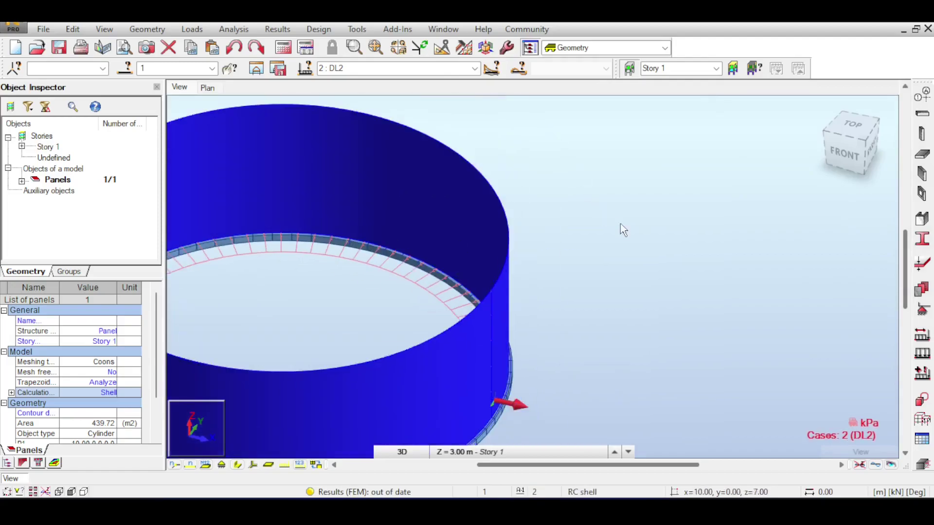
left_click(705, 233)
left_click_drag(845, 162, 879, 167)
middle_click_drag(448, 218, 563, 224)
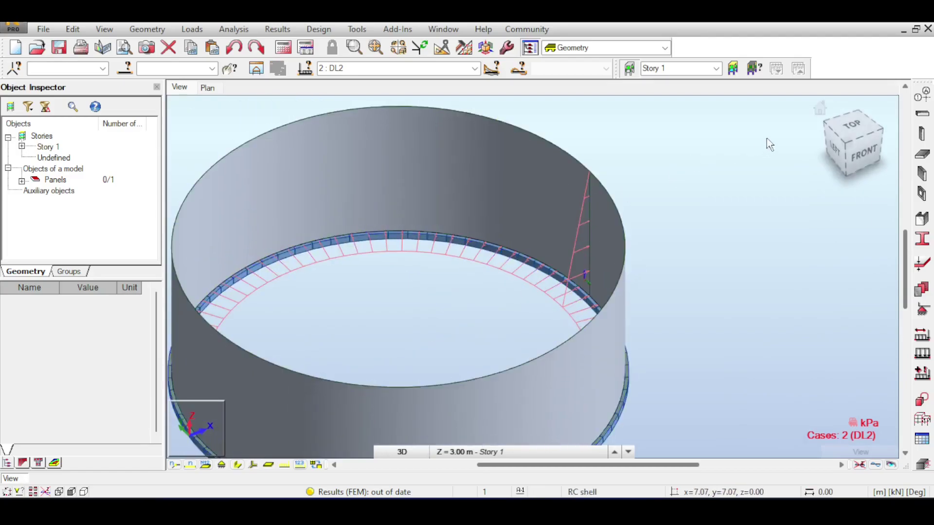
left_click(840, 144)
Step: Make DL3 the active load case and start a soil pressure special load
left_click(474, 68)
left_click(439, 100)
scroll(633, 198, "down", 5)
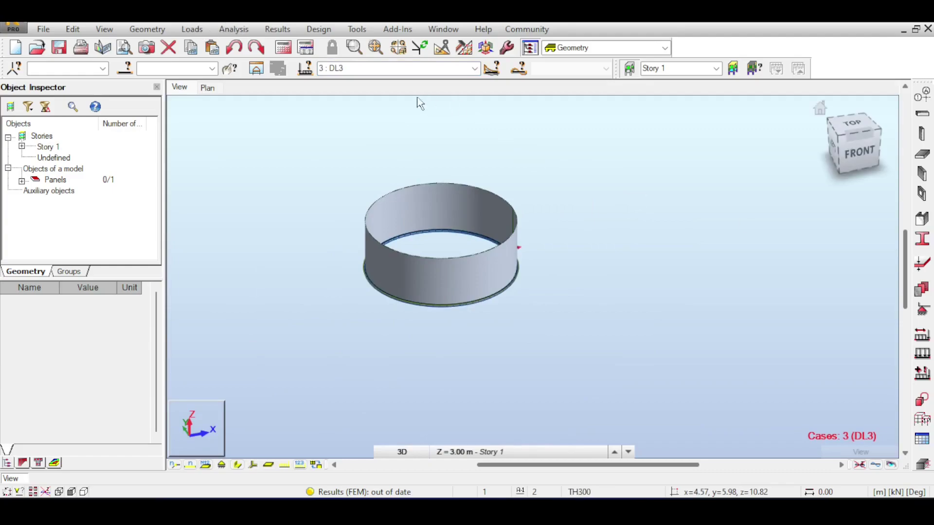
left_click(148, 29)
mouse_move(192, 29)
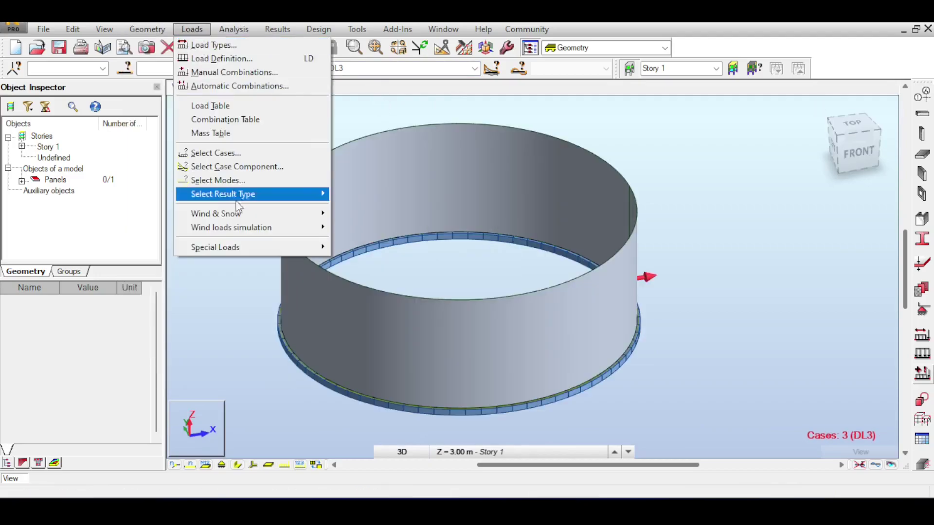
mouse_move(258, 248)
left_click(396, 312)
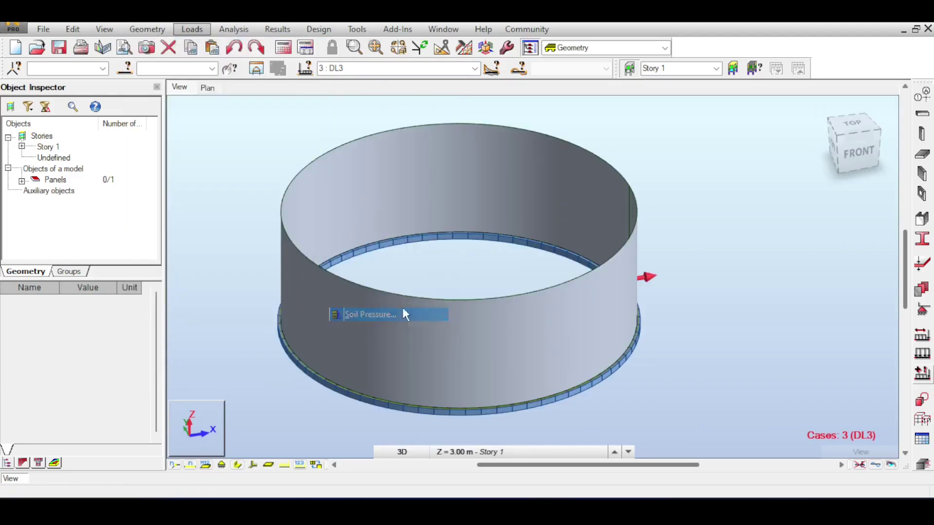
left_click_drag(787, 268, 683, 147)
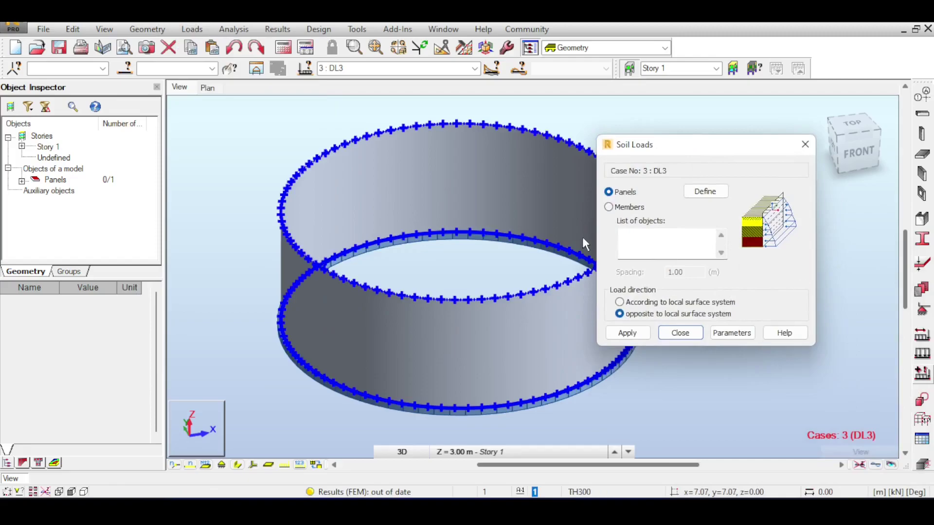
Step: Set the clayey sands layer's level to 7 m in the soil pressure parameters and apply the pressure profile
left_click(729, 336)
left_click_drag(488, 111, 841, 110)
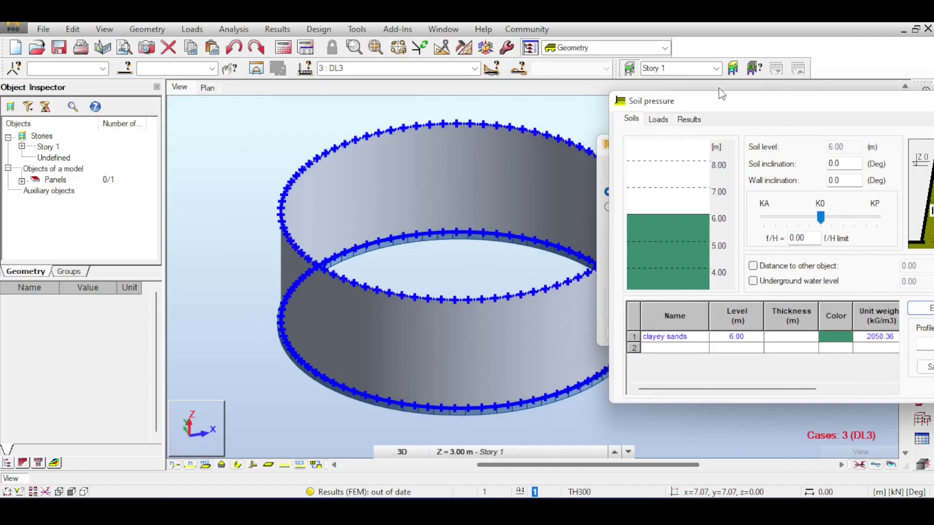
left_click_drag(722, 94, 430, 114)
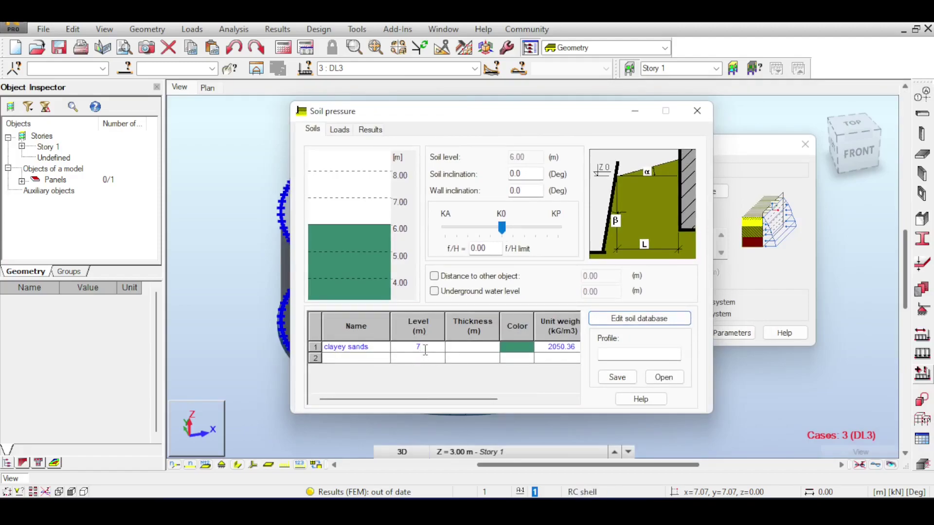
key("Return")
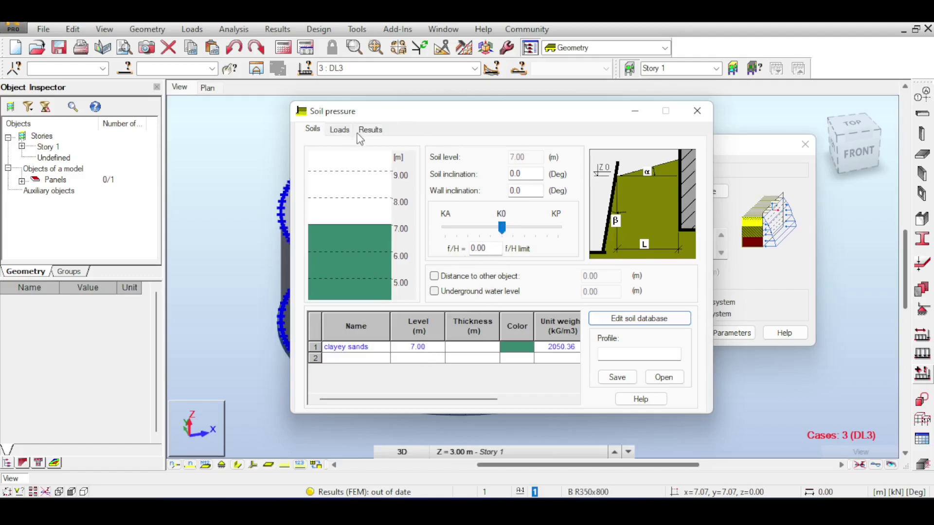
left_click(370, 130)
left_click(560, 396)
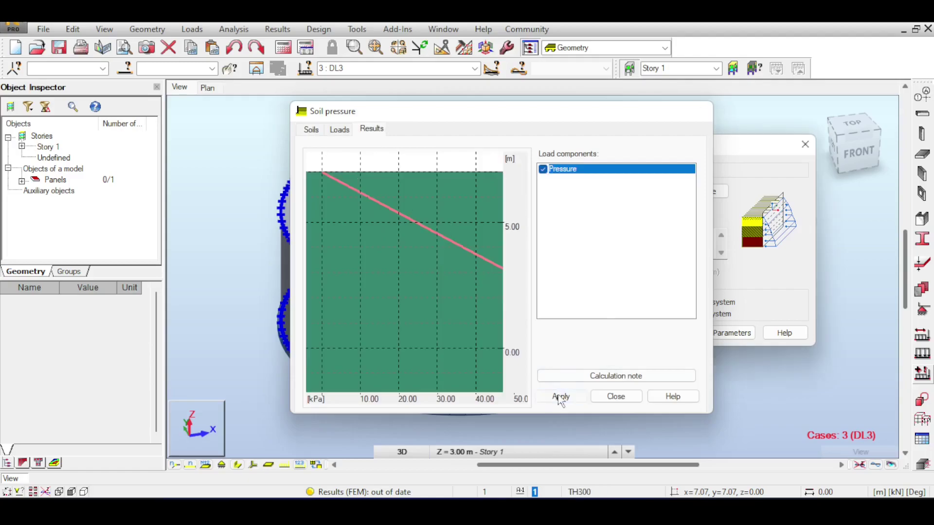
Step: Apply the soil pressure to the cylindrical wall panel, opposite to the local surface system, and check its distribution around the tank
scroll(363, 181, "down", 3)
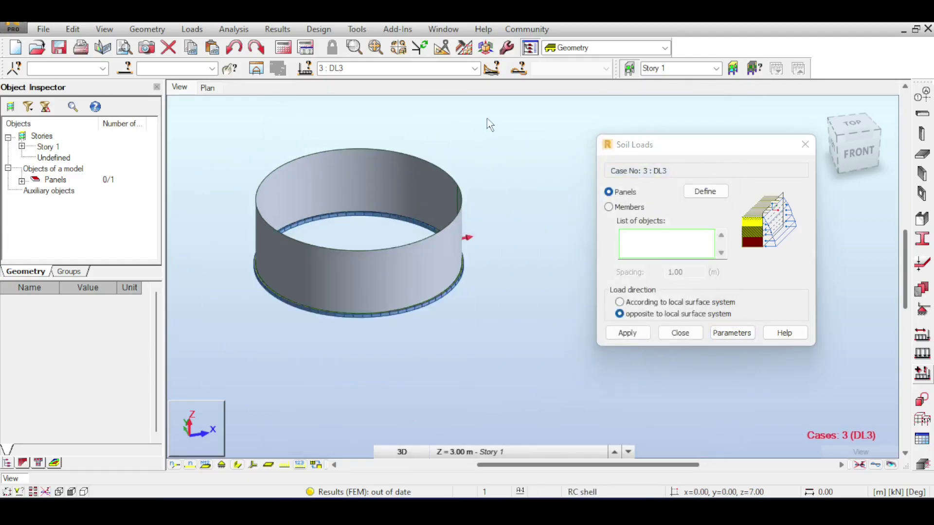
left_click_drag(526, 125, 171, 263)
left_click(628, 333)
left_click(639, 332)
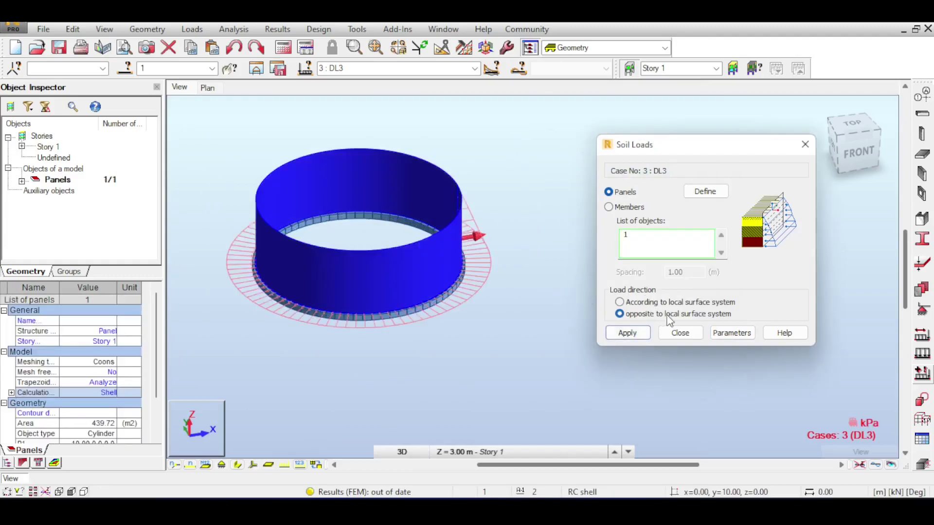
left_click(685, 333)
left_click(849, 160)
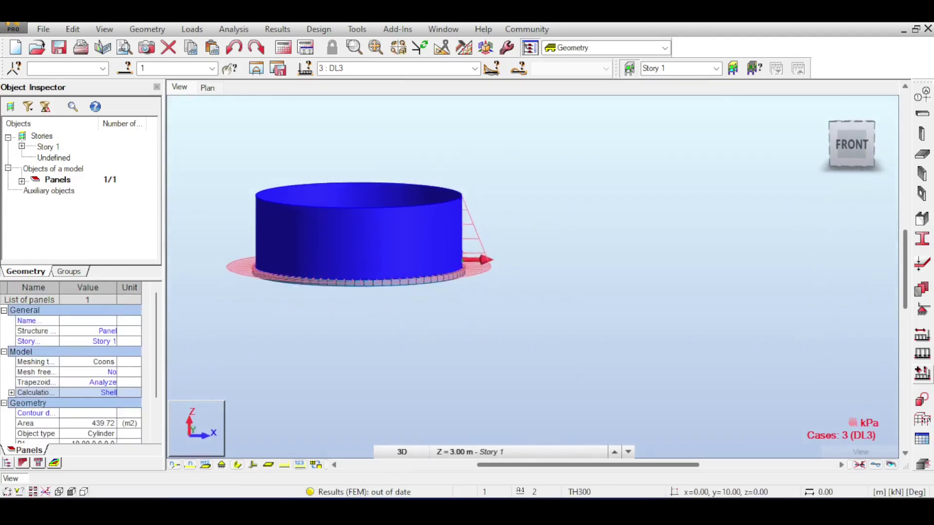
left_click_drag(849, 151, 875, 185)
left_click_drag(742, 238, 742, 195)
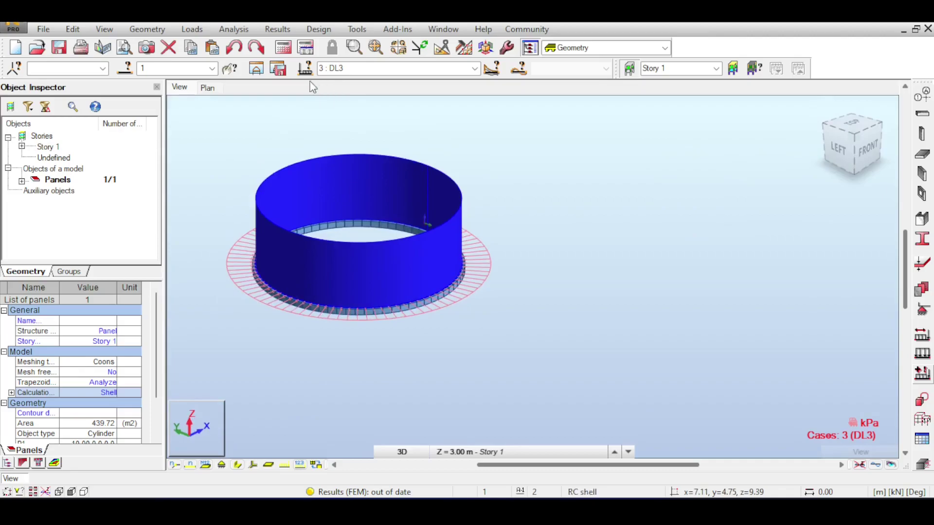
Step: Run the structural analysis, check the story definition and highlight the objects behind the warning about elements outside the stories
left_click(285, 48)
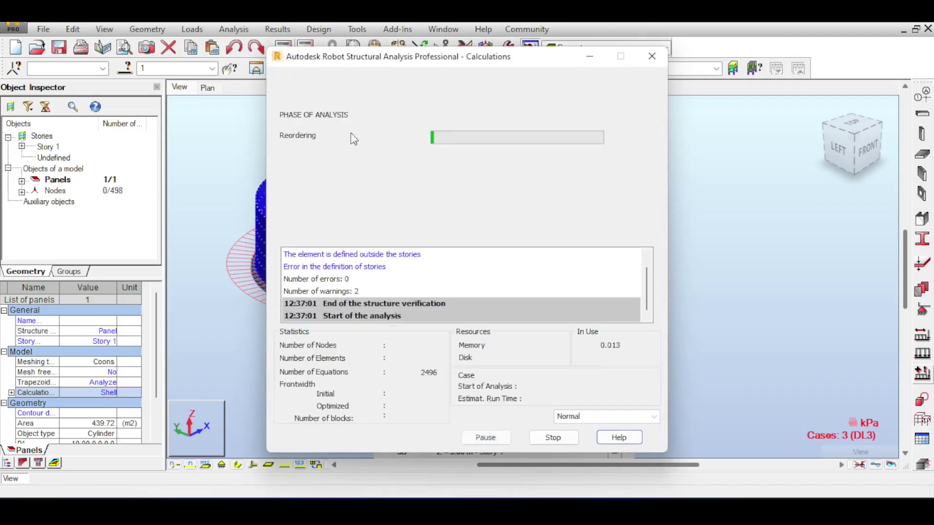
double_click(314, 254)
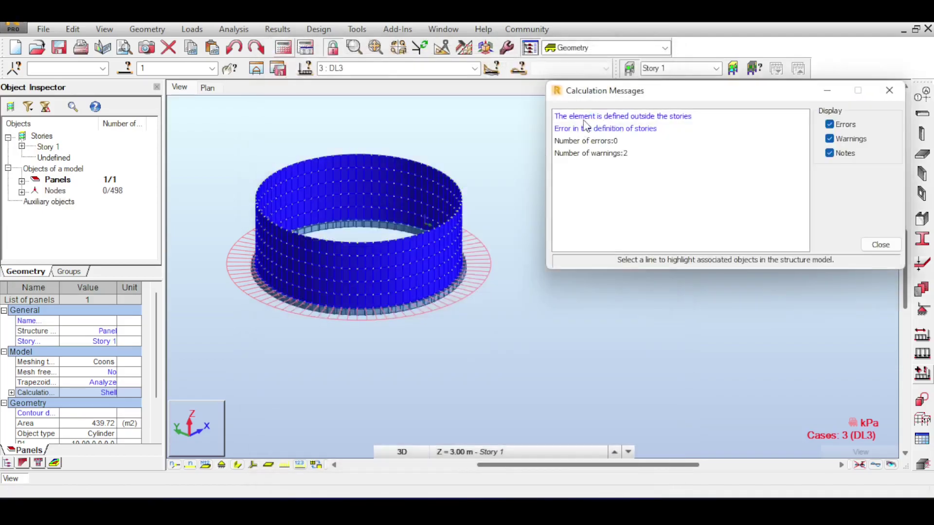
left_click(733, 69)
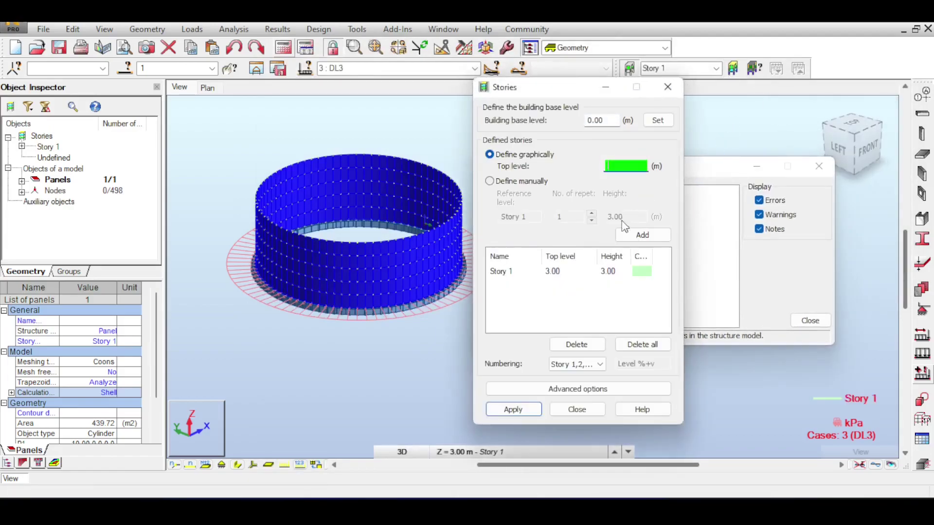
left_click(607, 273)
left_click(669, 96)
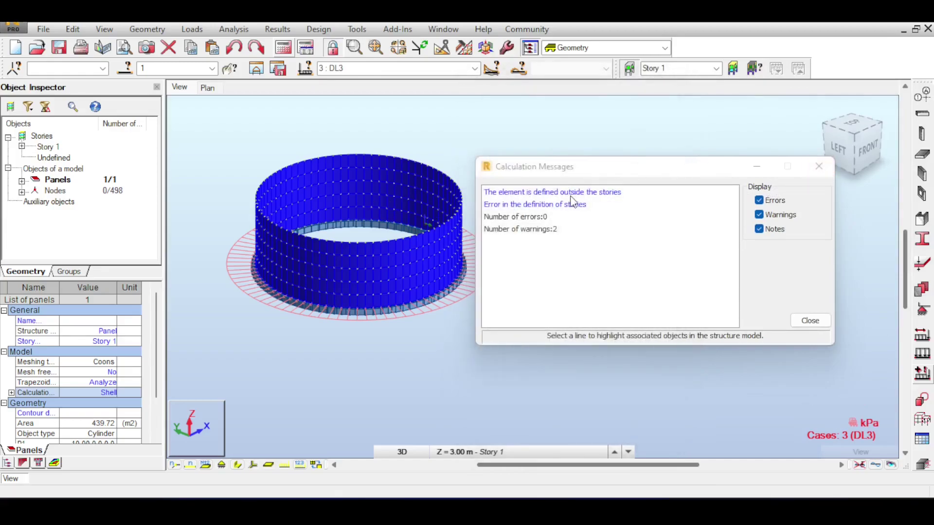
left_click(544, 193)
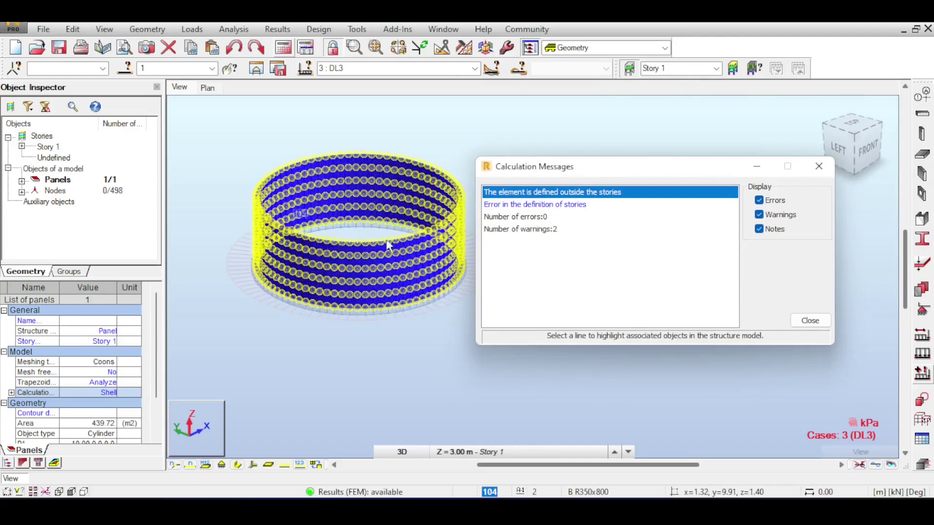
left_click(833, 166)
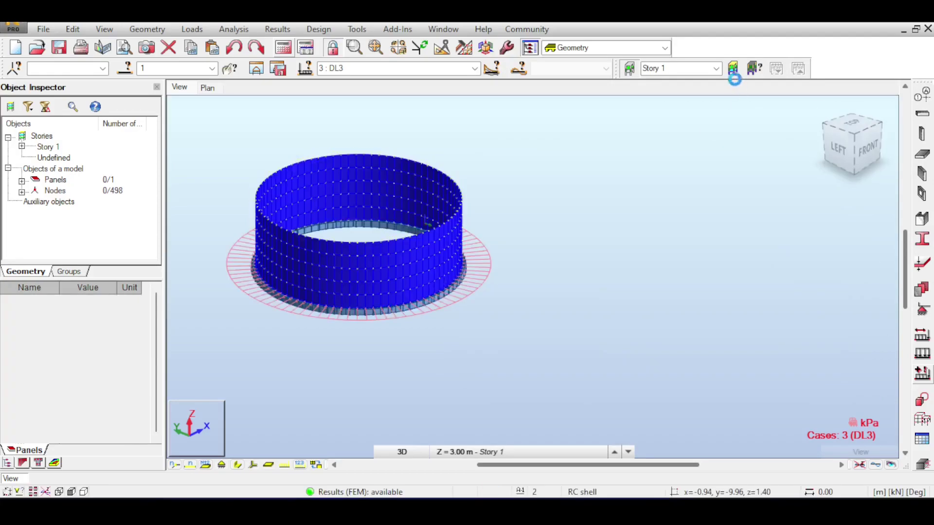
Step: Replace the existing story with one whose top level is 7 m, then rerun the analysis
left_click(733, 69)
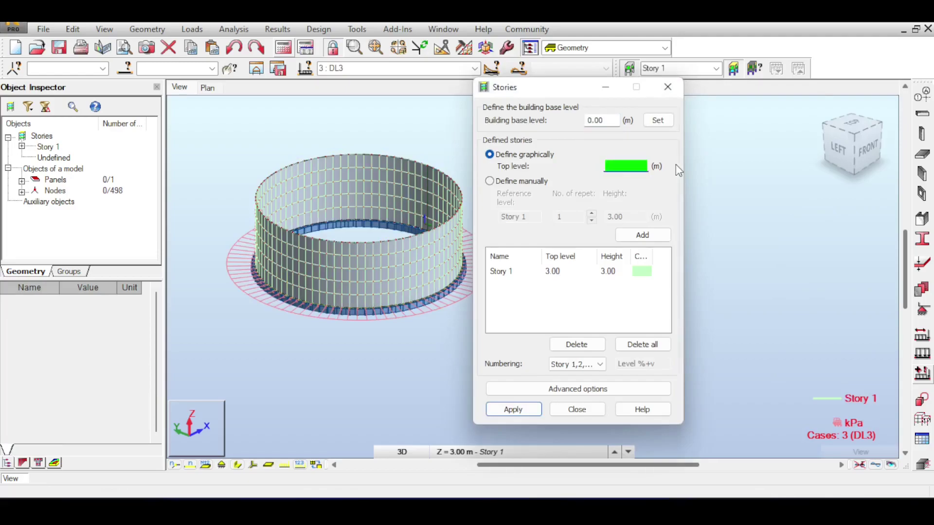
left_click(495, 275)
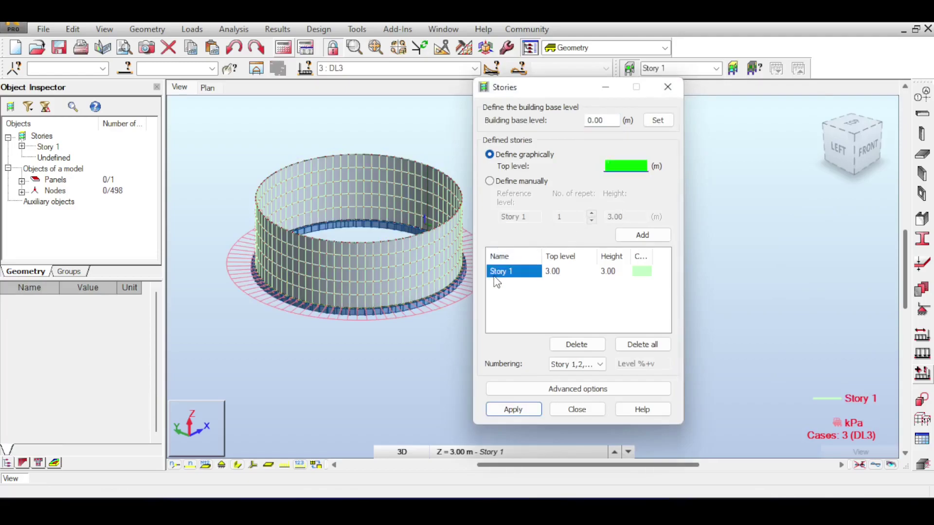
left_click(591, 344)
left_click(628, 165)
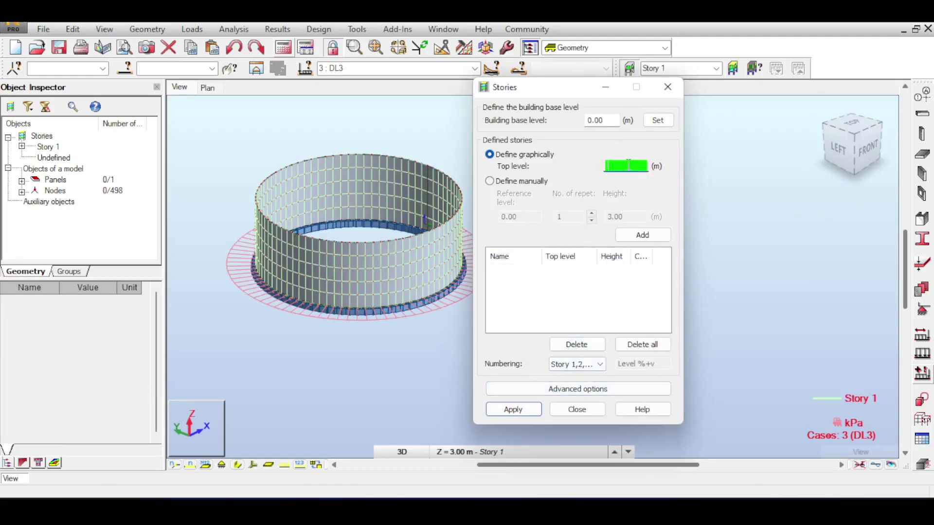
type("6")
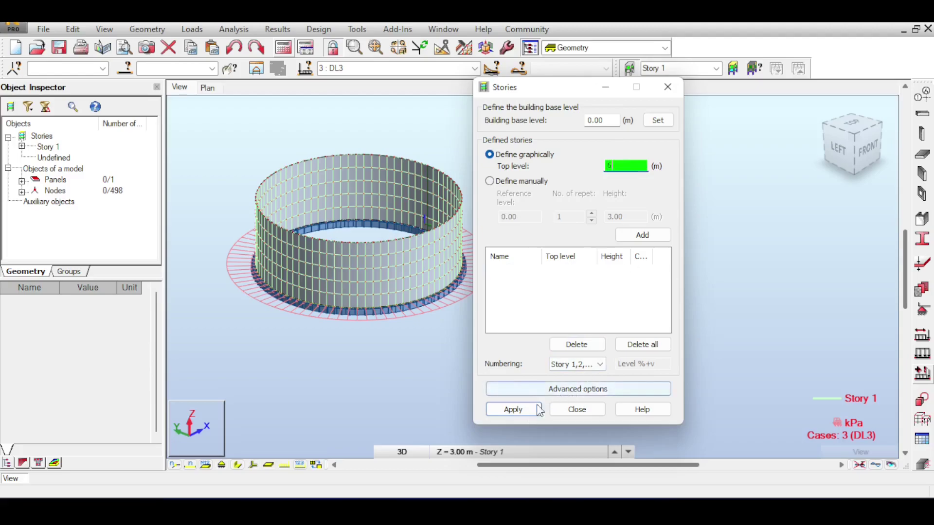
double_click(631, 168)
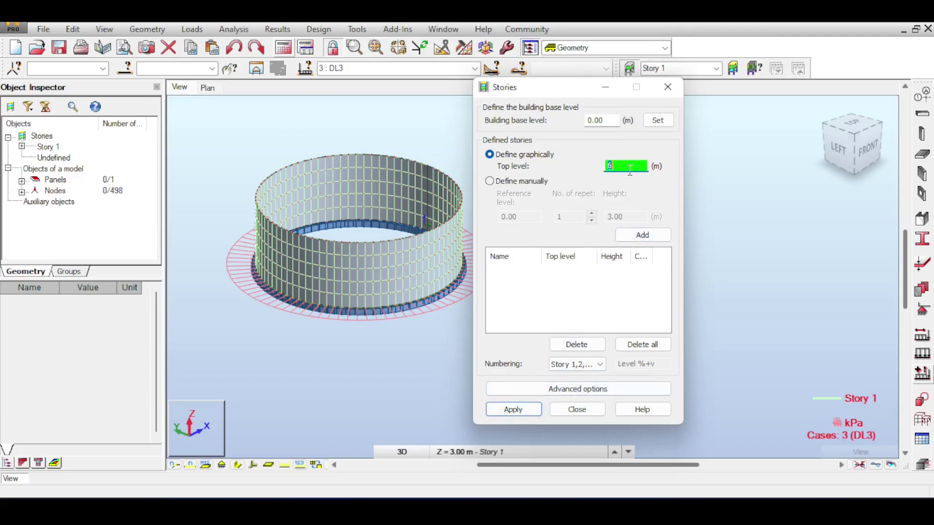
left_click(642, 235)
left_click(513, 410)
key("Return")
left_click(580, 409)
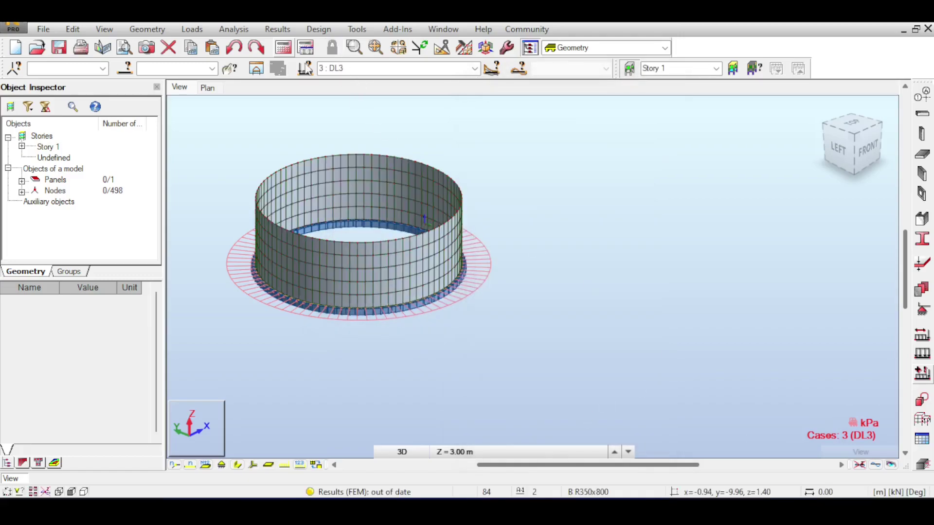
left_click(286, 48)
Step: Examine the soil pressure direction and the axis arrows at the wall base from the front, top and oblique views
scroll(564, 270, "up", 3)
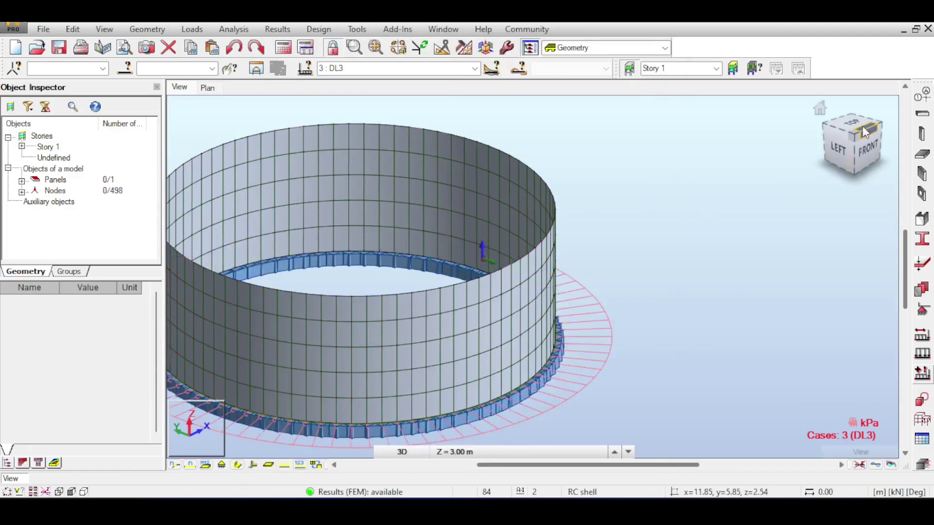
left_click(820, 108)
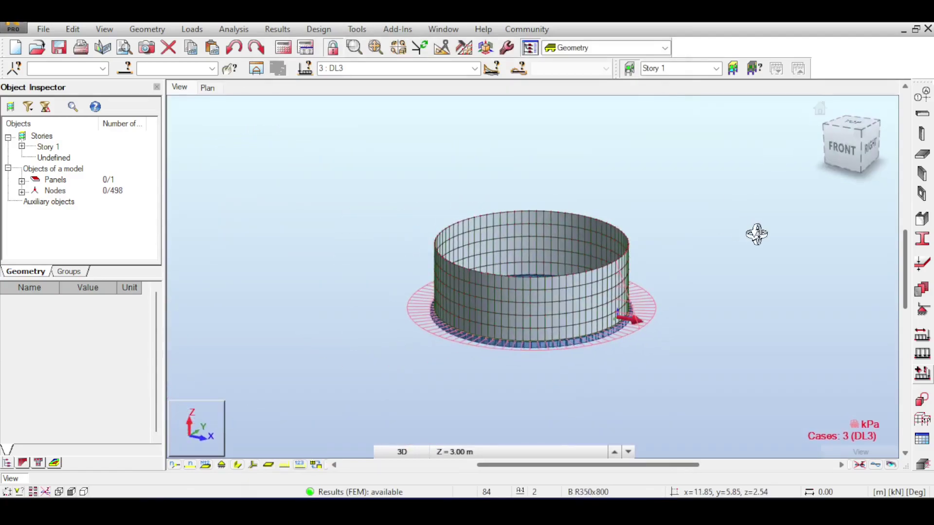
scroll(687, 313, "up", 5)
scroll(588, 331, "up", 4)
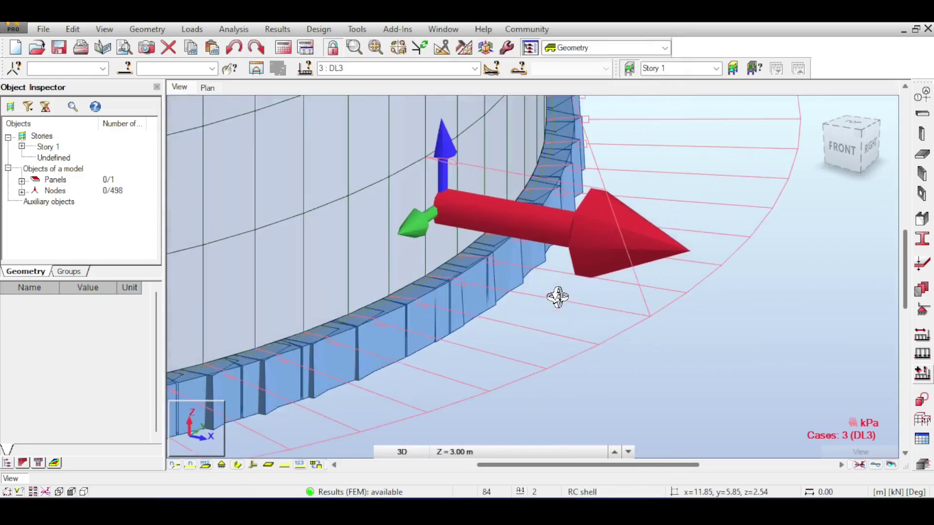
scroll(445, 210, "down", 5)
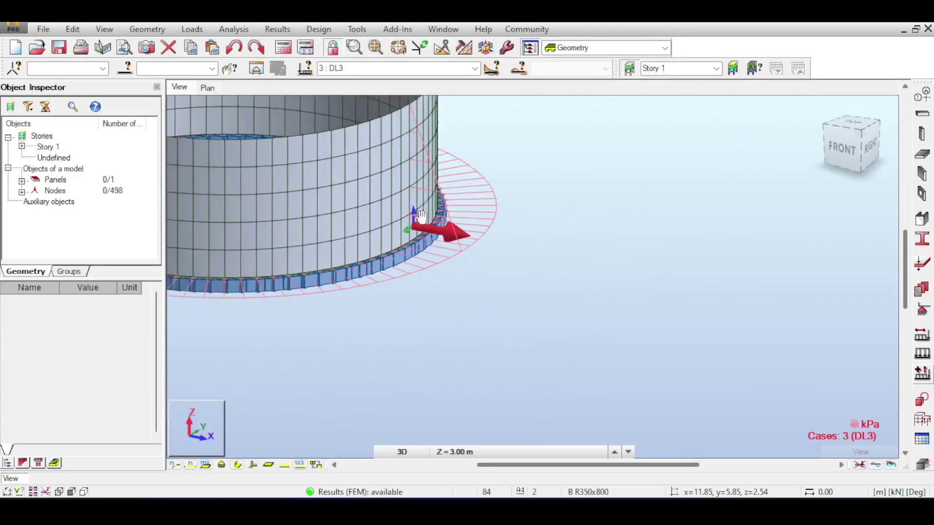
scroll(526, 198, "up", 3)
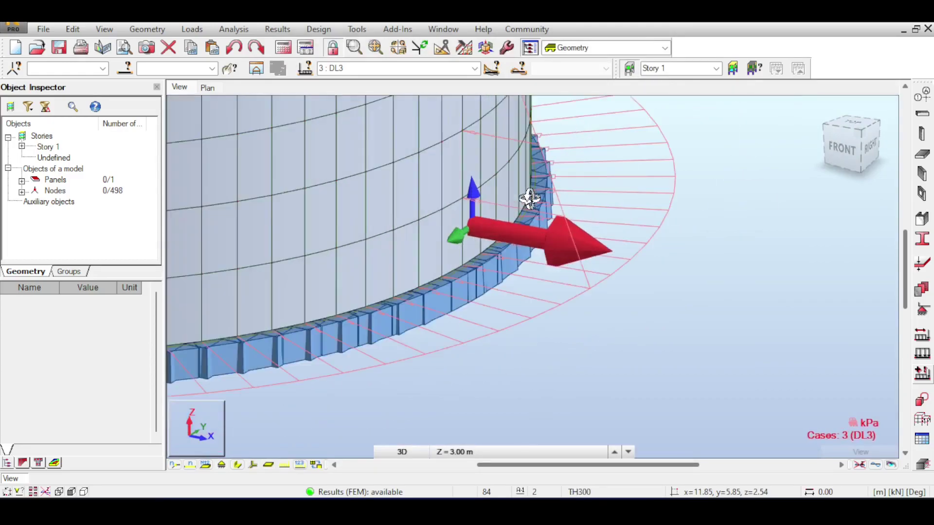
scroll(481, 207, "down", 2)
middle_click_drag(527, 156, 582, 211)
scroll(582, 212, "down", 5)
left_click(848, 125)
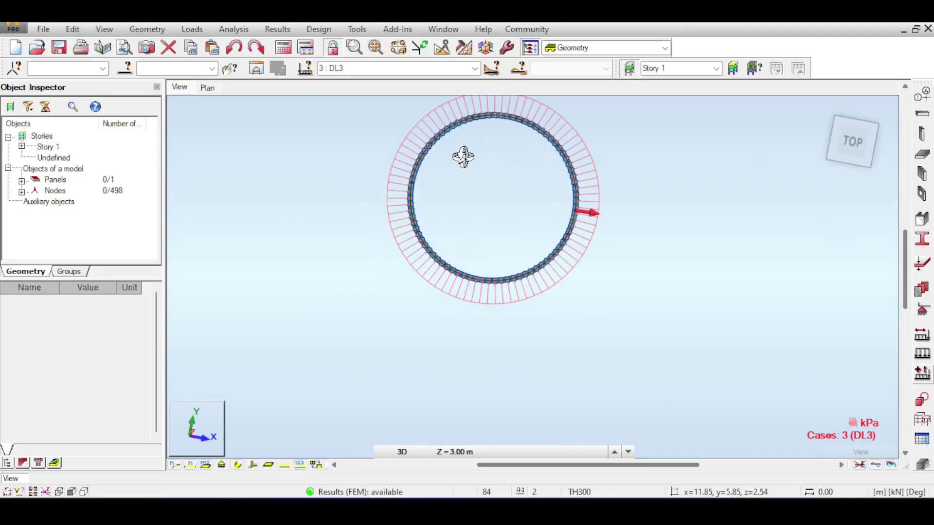
mouse_move(835, 162)
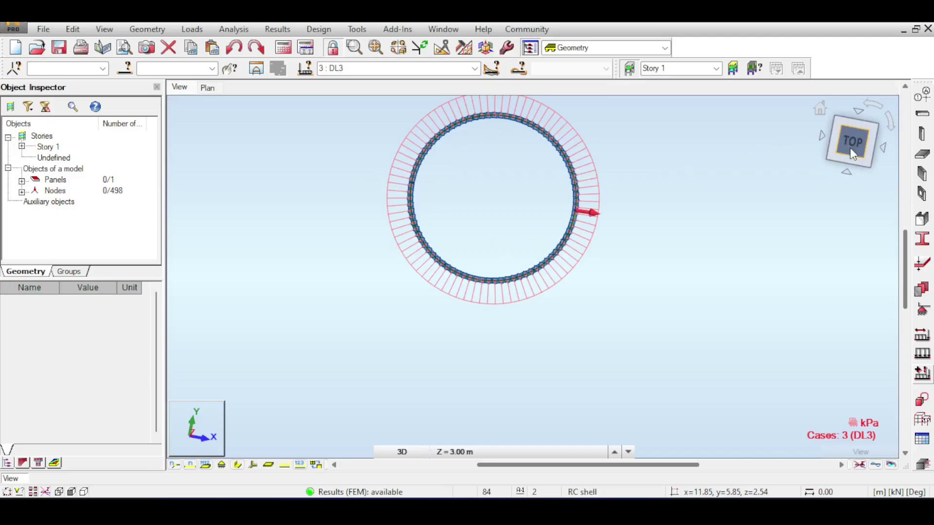
left_click_drag(851, 147, 732, 204)
scroll(585, 264, "up", 3)
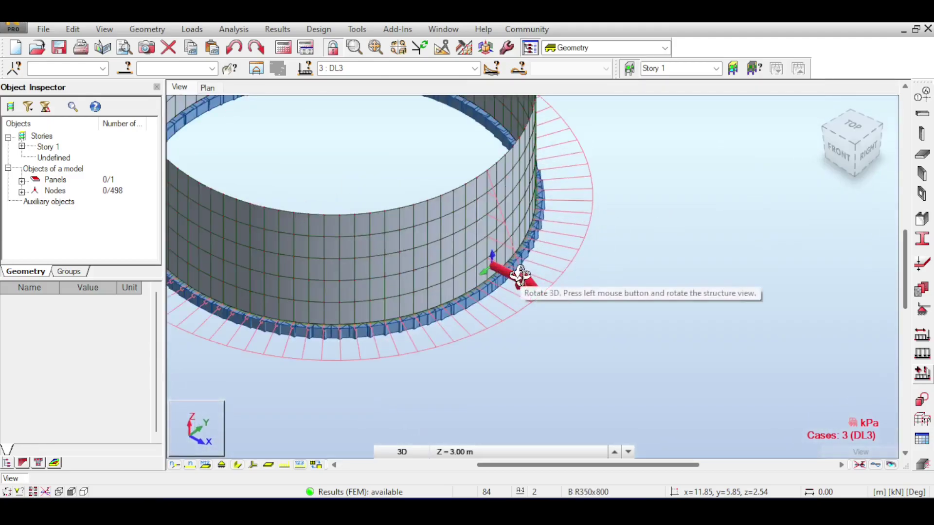
Step: Display the detailed Moments yy map on the tank wall for load case DL3
scroll(519, 275, "down", 5)
left_click(277, 29)
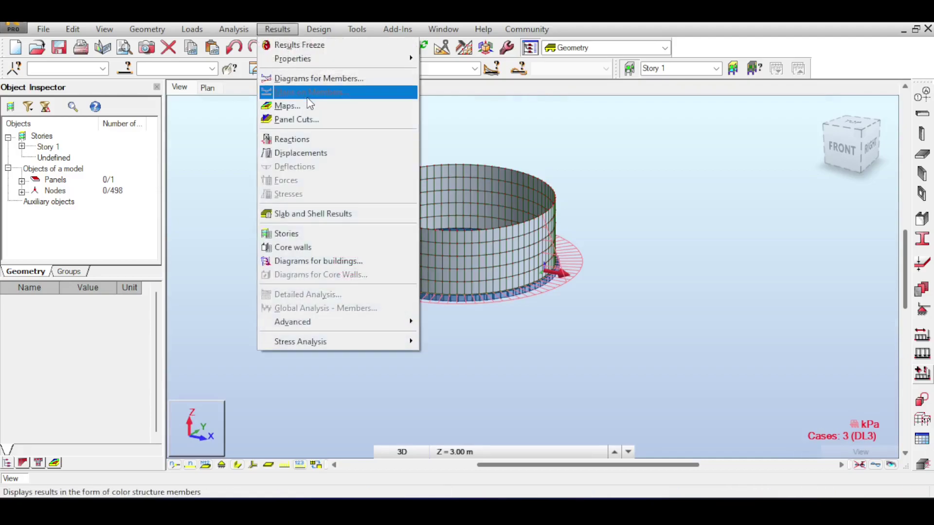
left_click(288, 106)
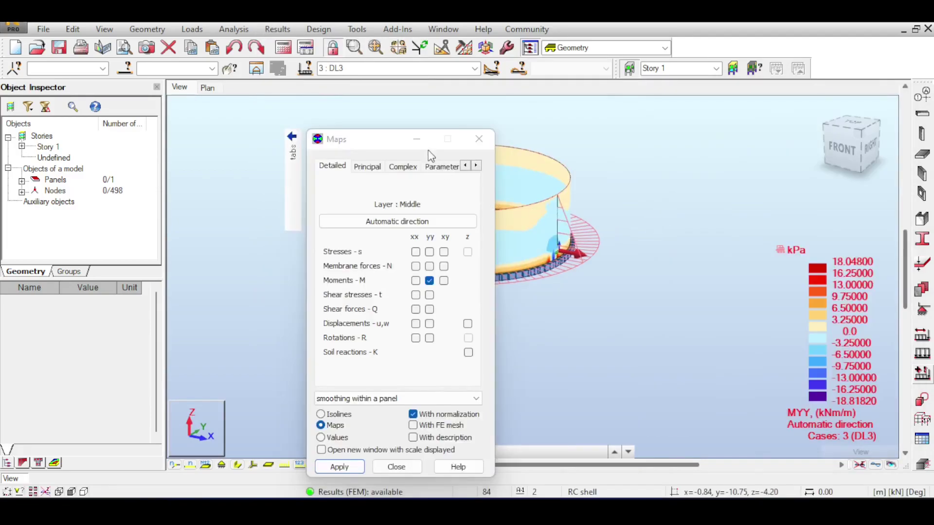
left_click_drag(393, 142, 369, 87)
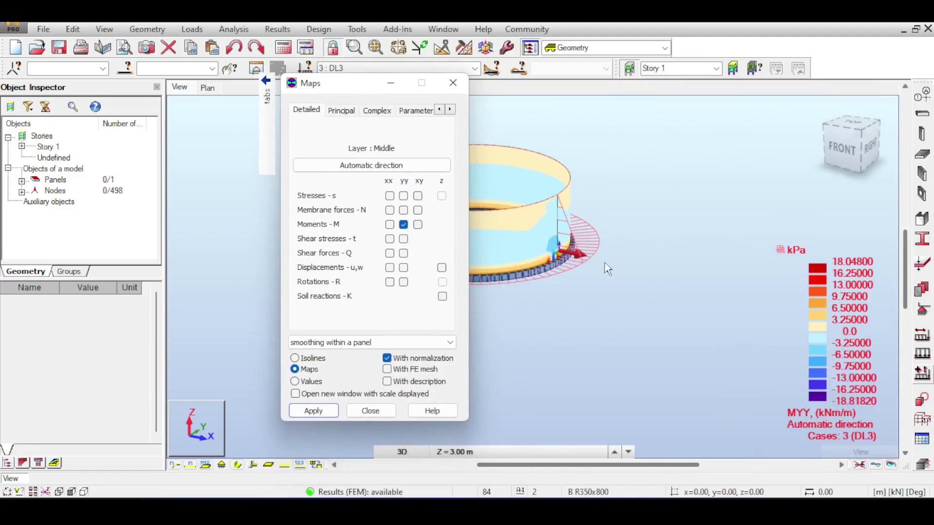
Step: Examine the yy moment distribution along the wall base and around the vertical seam from front, right and oblique views
scroll(559, 297, "up", 3)
scroll(559, 298, "up", 5)
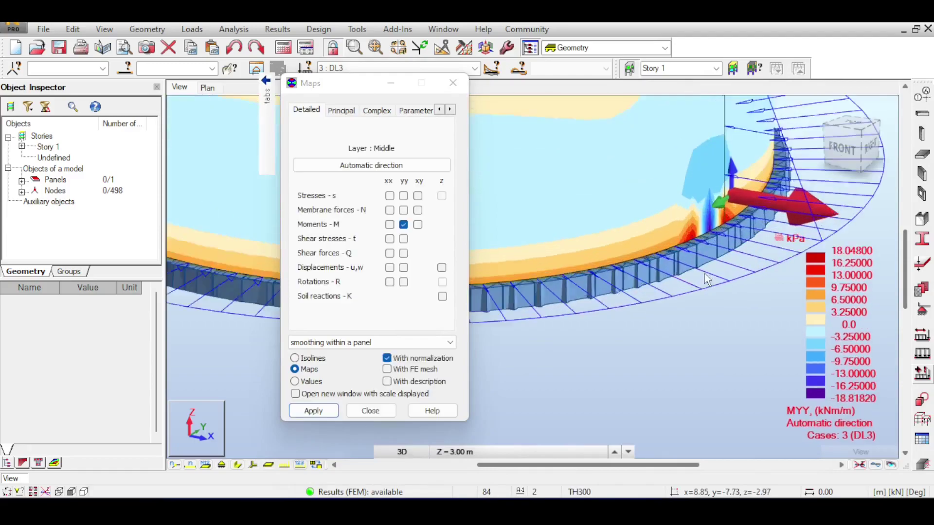
scroll(691, 178, "down", 5)
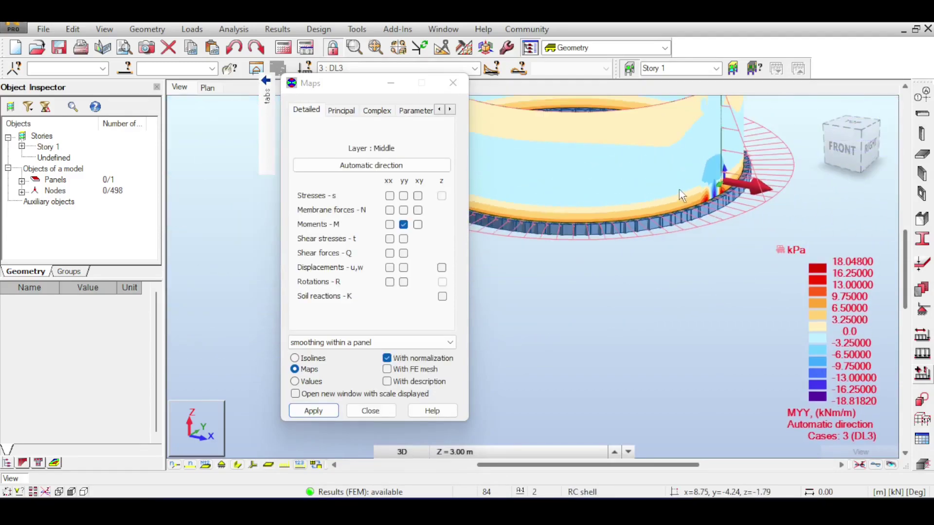
scroll(652, 213, "up", 3)
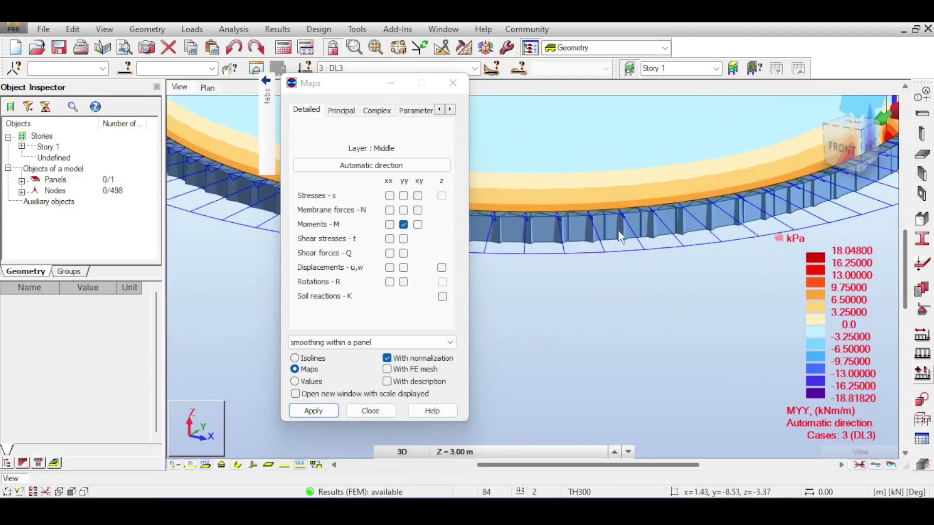
scroll(619, 208, "down", 5)
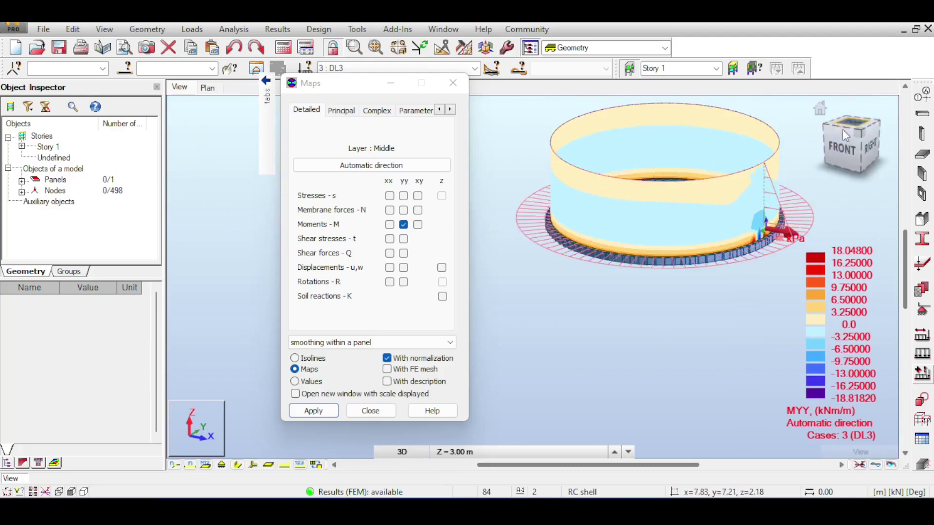
left_click_drag(843, 129, 808, 130)
scroll(684, 247, "up", 4)
scroll(712, 193, "up", 1)
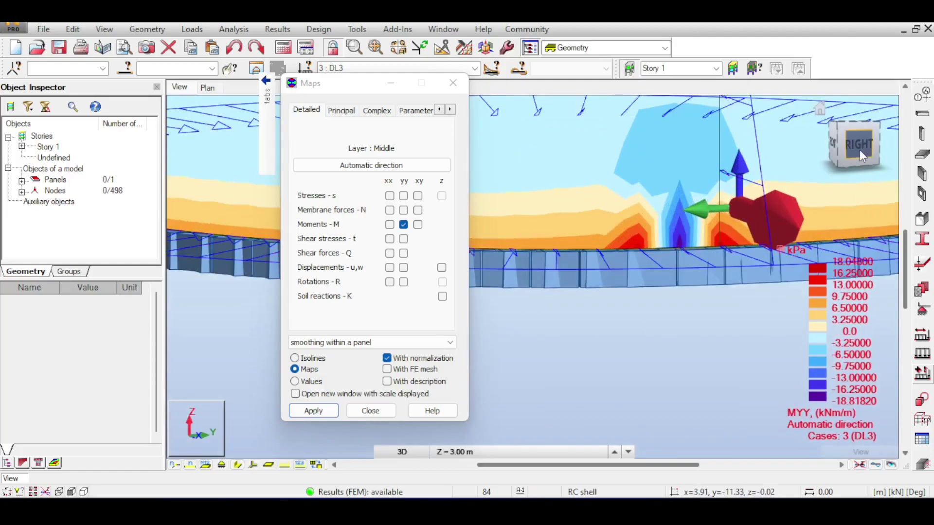
left_click_drag(860, 150, 849, 186)
left_click(846, 150)
left_click_drag(848, 150, 864, 123)
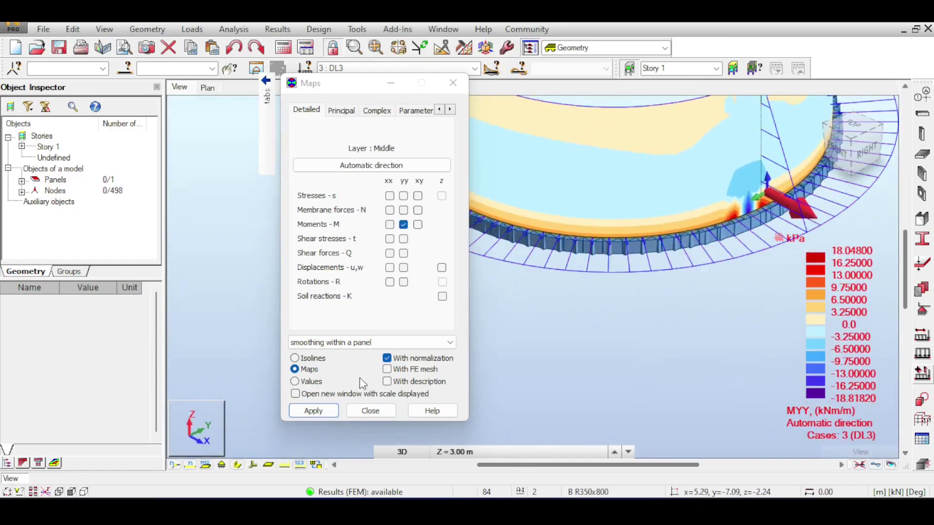
Step: Label the yy moment map with descriptions at finite element centers and read the moments along the wall and its base
left_click(388, 370)
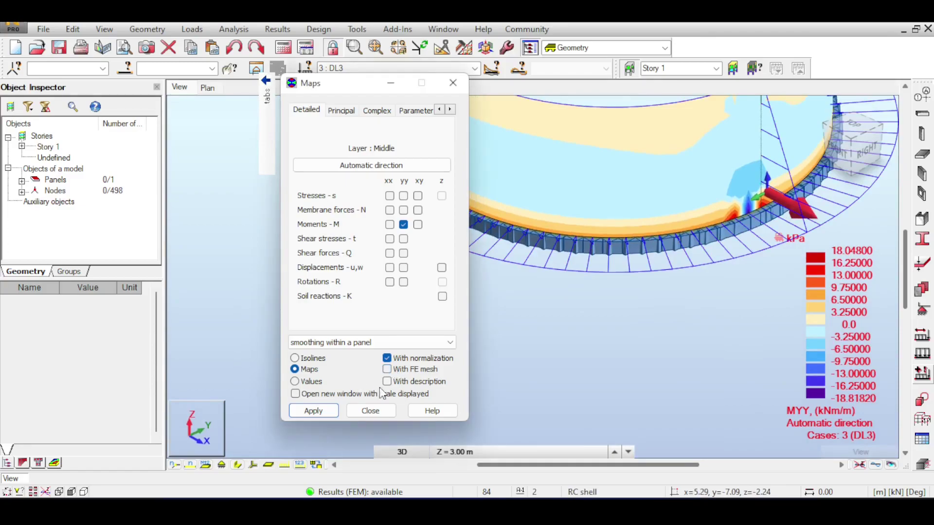
left_click(388, 382)
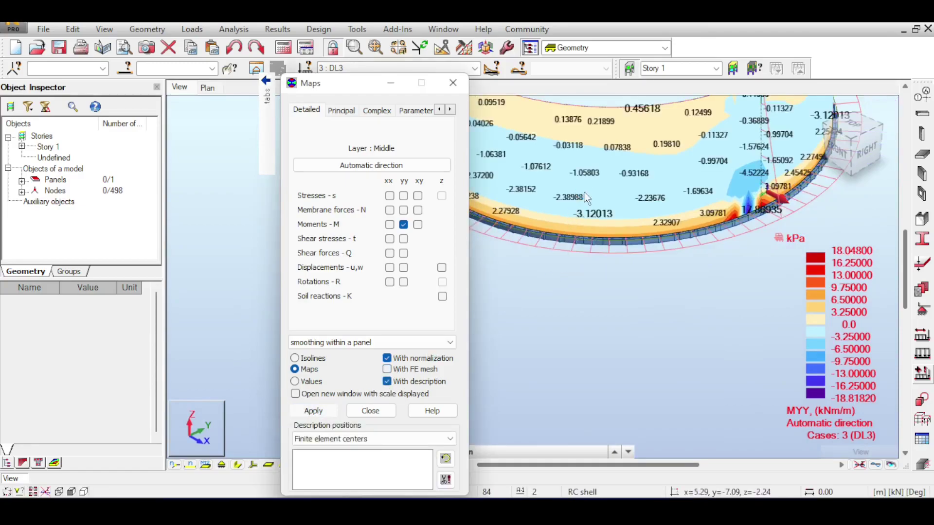
middle_click_drag(593, 215, 640, 214)
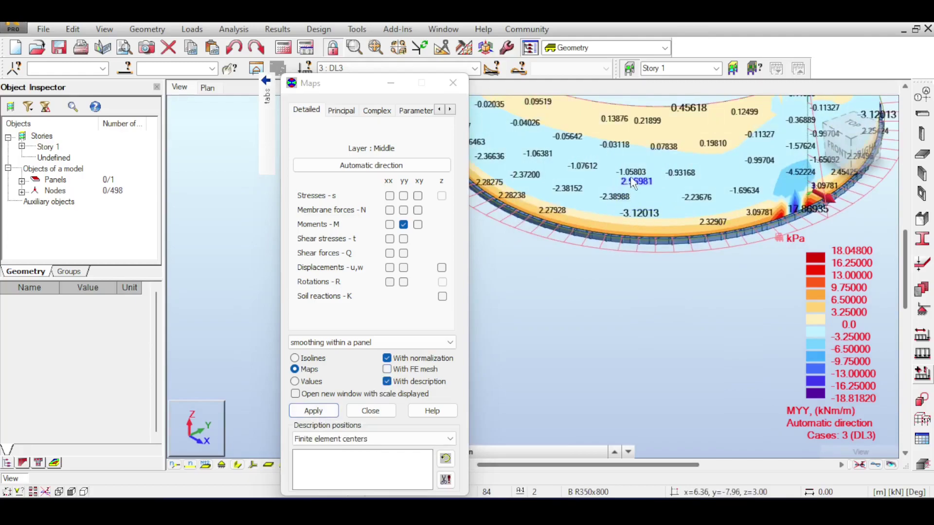
scroll(815, 214, "down", 1)
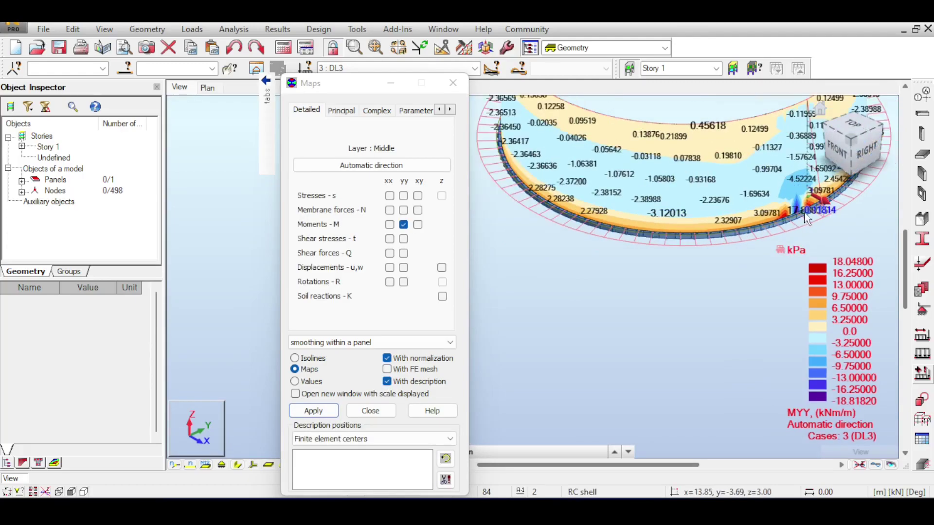
middle_click_drag(815, 223, 672, 226)
scroll(672, 225, "up", 4)
scroll(672, 155, "down", 2)
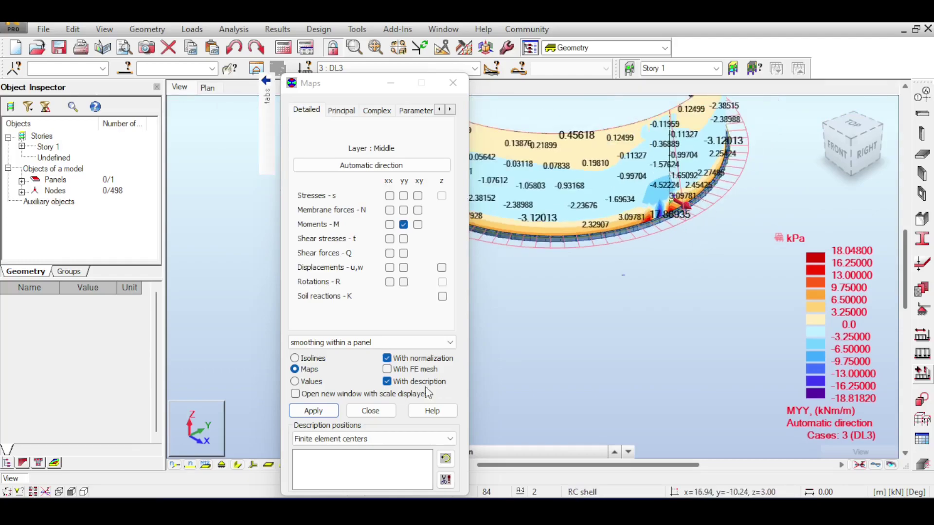
Step: Review the smoothing options offered for the moment map
left_click(406, 342)
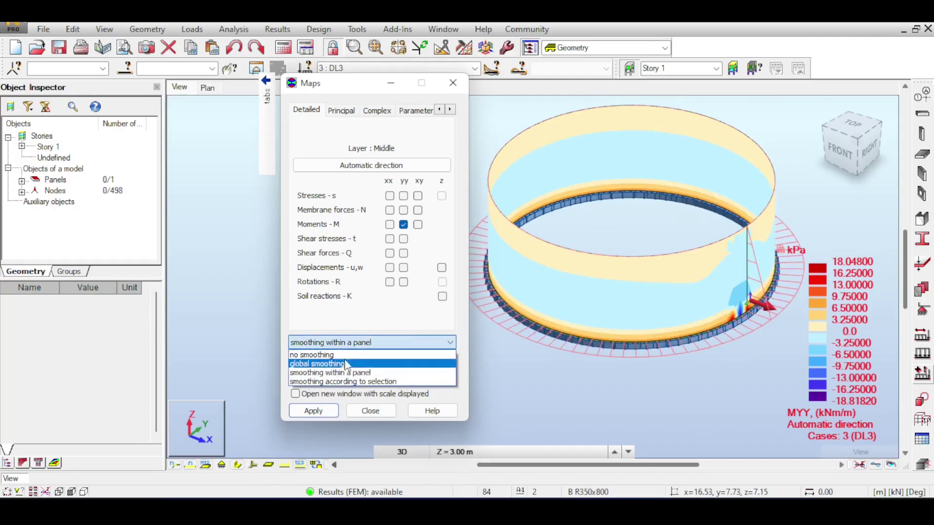
left_click(588, 210)
scroll(600, 207, "down", 3)
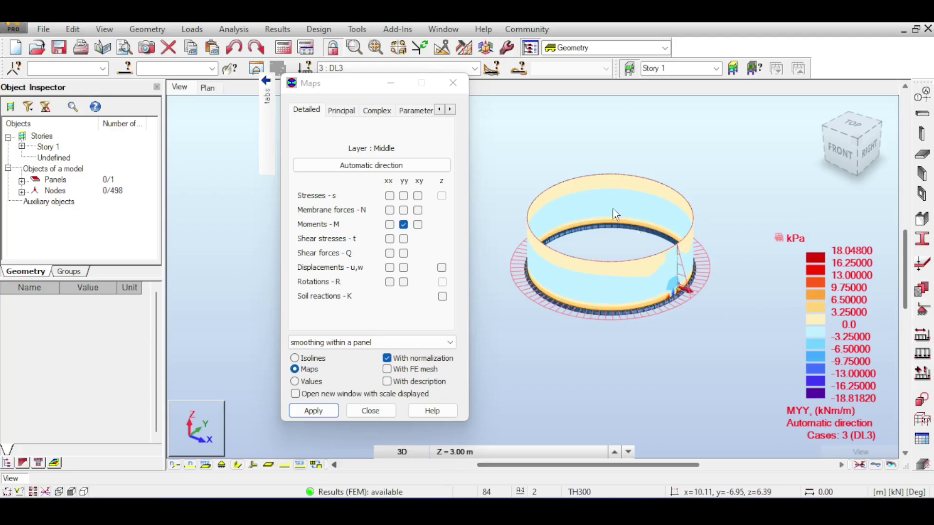
Step: Replace the map with Moments xx for DL3 and superimpose the deformed shape of the wall
left_click(391, 225)
left_click(314, 411)
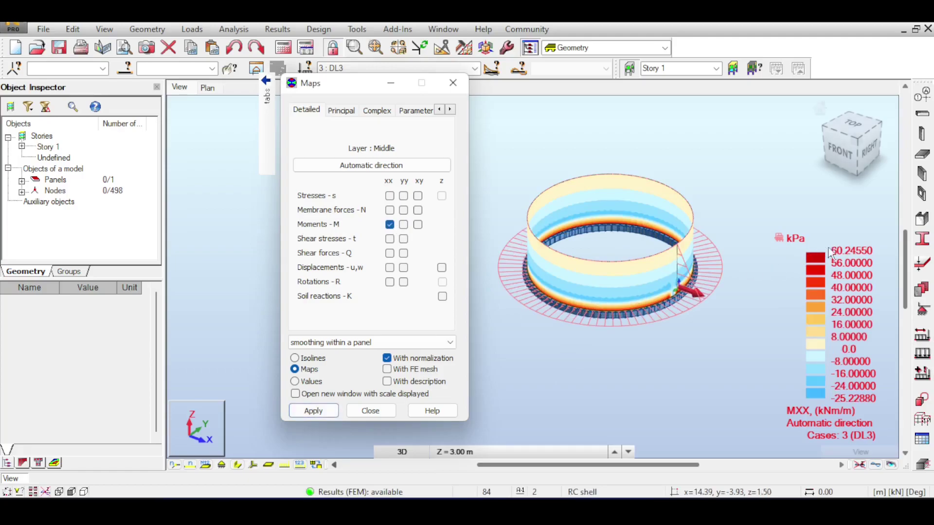
scroll(654, 319, "up", 3)
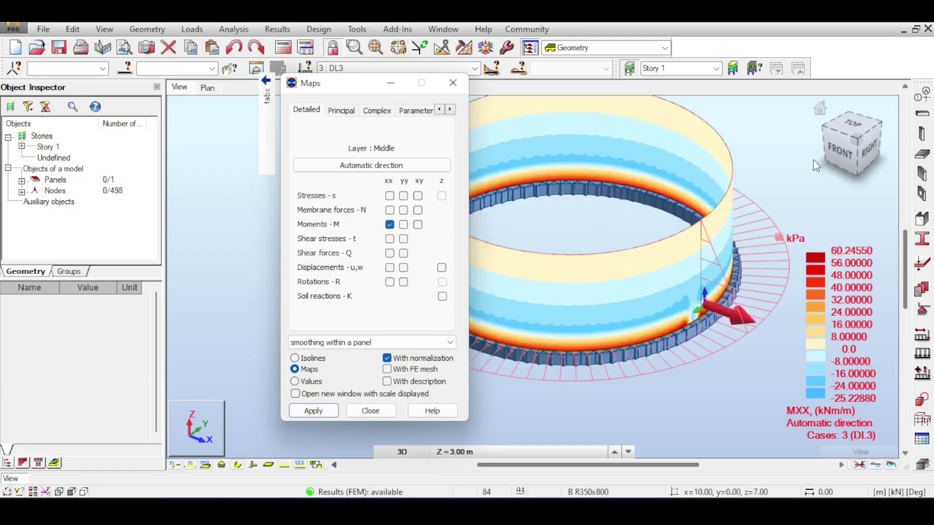
scroll(768, 287, "down", 3)
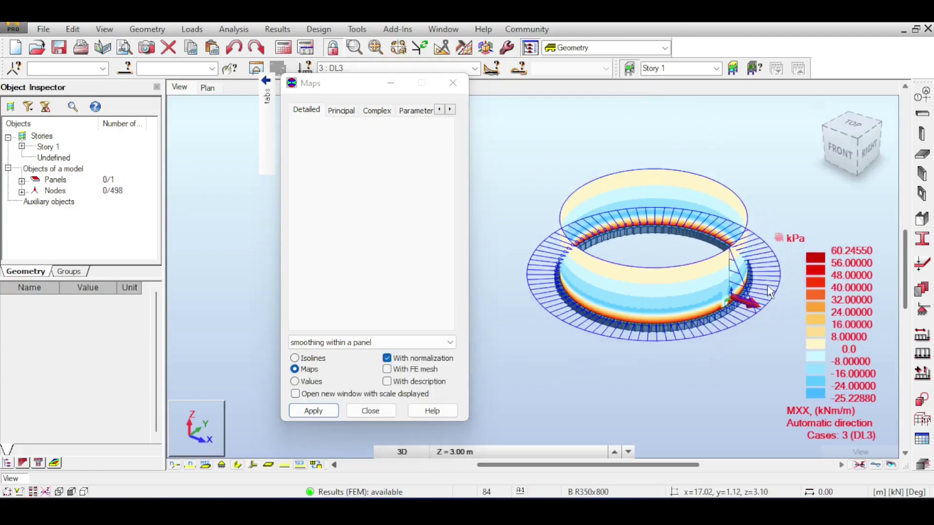
left_click(879, 466)
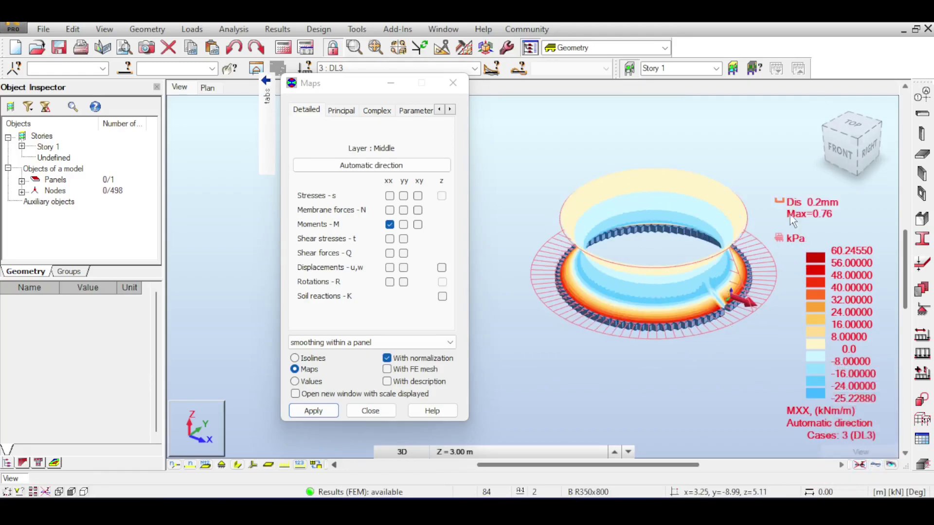
mouse_move(855, 148)
left_mouse_down()
mouse_move(855, 188)
mouse_move(856, 153)
left_mouse_up()
Step: Switch the Moments xx map to load case DL2 and inspect it around the wall
left_click(447, 68)
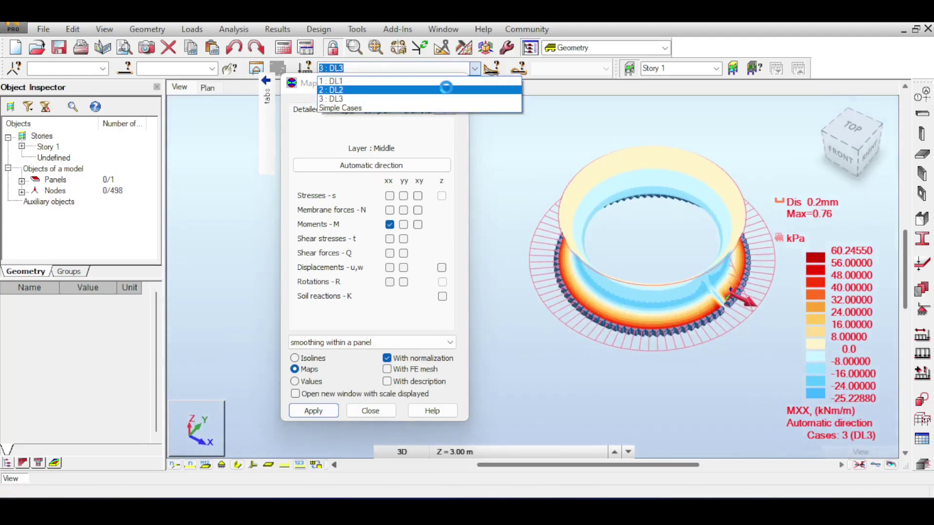
left_click(445, 90)
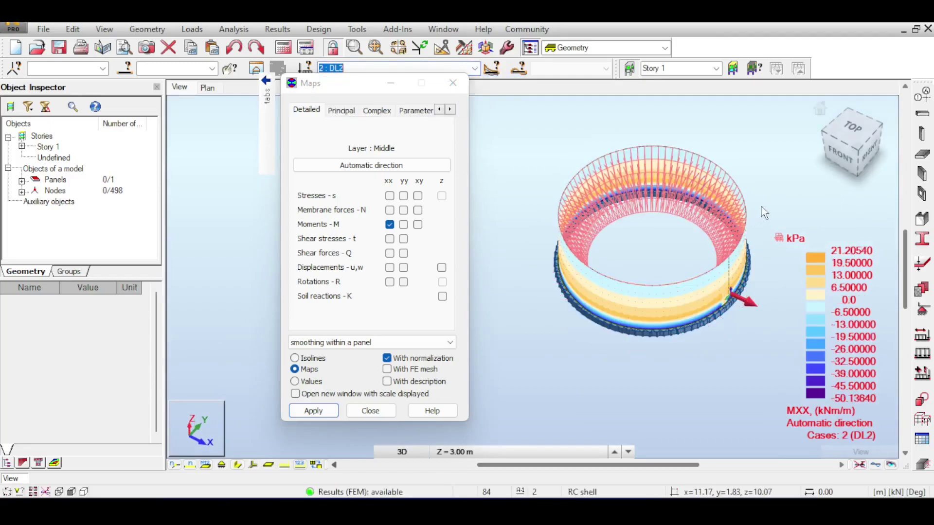
scroll(775, 206, "down", 2)
scroll(780, 219, "up", 4)
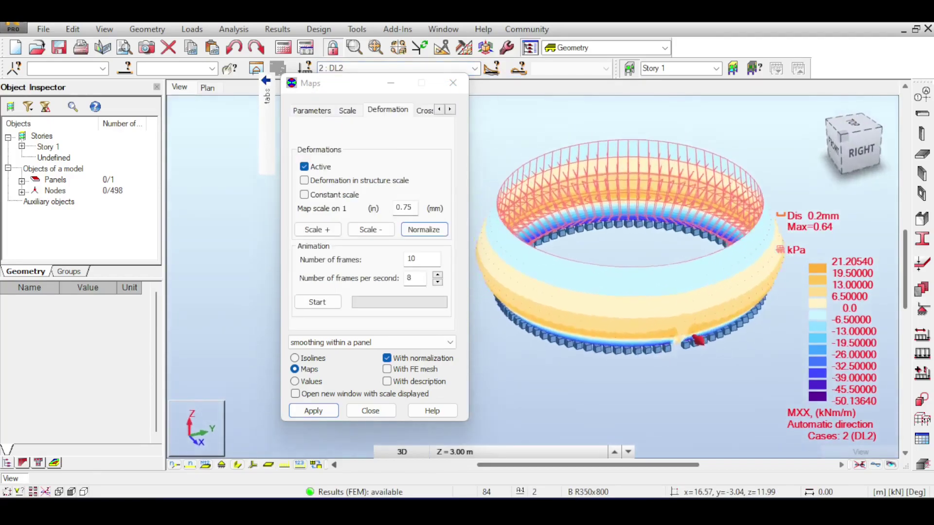
Step: Activate the deformation for the DL2 map, inspect the deformed wall and close the map settings
middle_click_drag(698, 340, 681, 334, "shift")
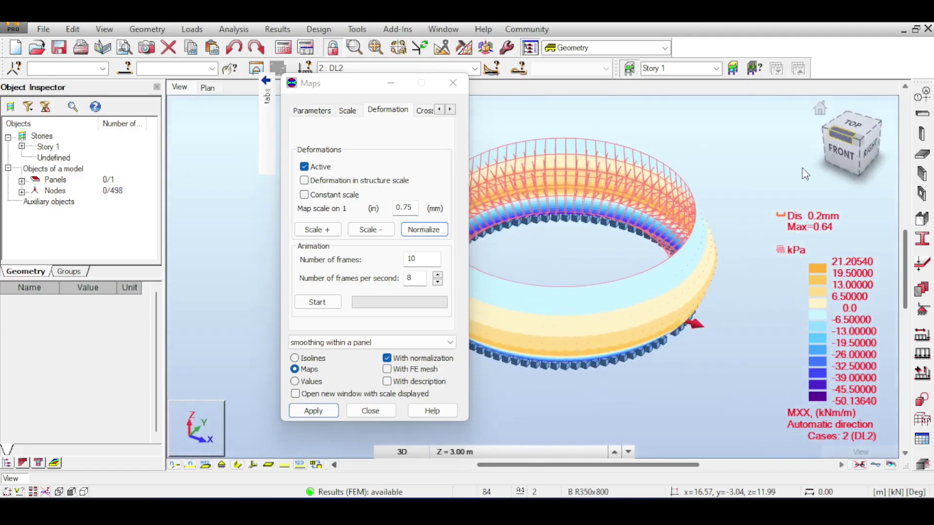
mouse_move(664, 172)
middle_mouse_down()
mouse_move(790, 174)
mouse_move(666, 173)
middle_mouse_up()
scroll(790, 175, "down", 3)
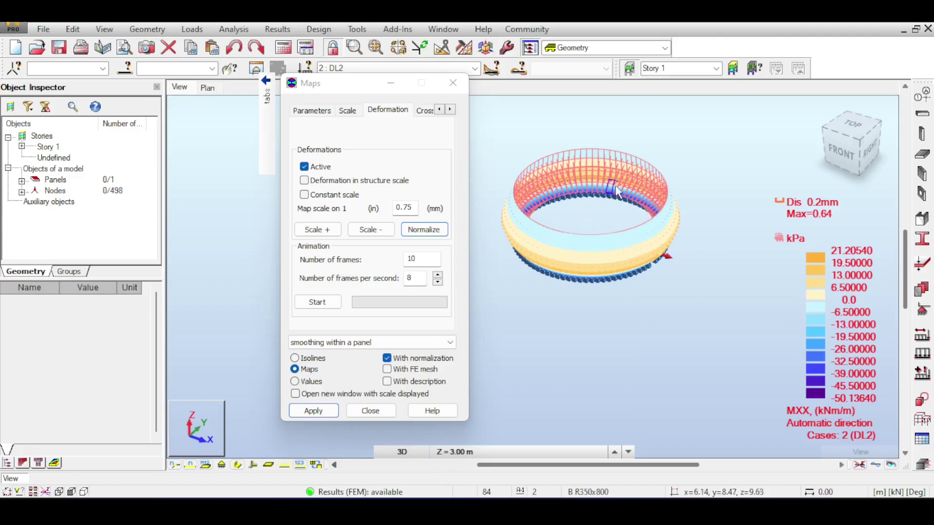
left_click(372, 413)
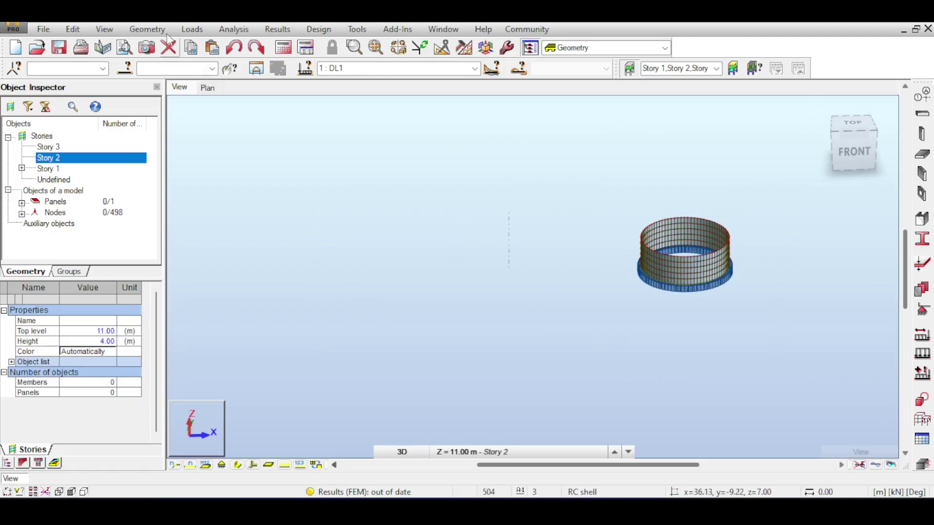
Step: Define a second cylinder by center-radius with its center at 0,0,0, radius 10 and height 7
left_click(148, 29)
mouse_move(165, 134)
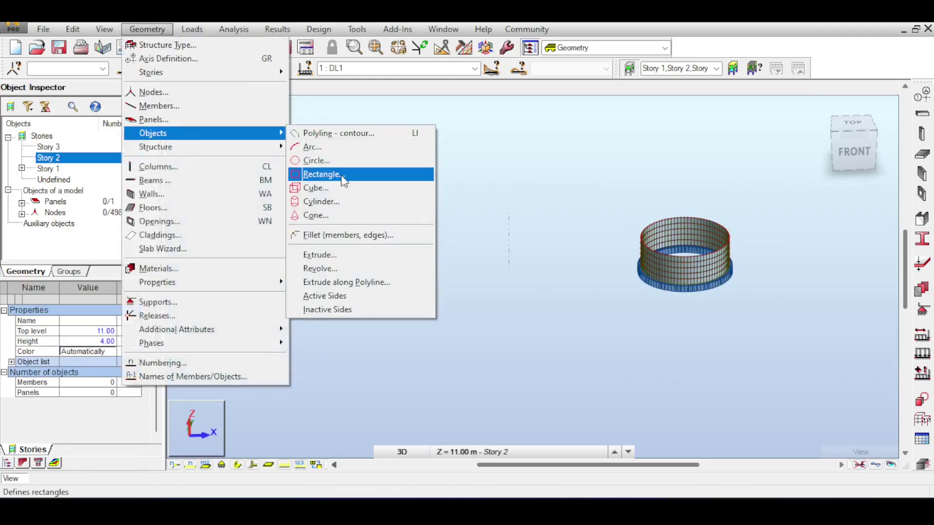
left_click(318, 202)
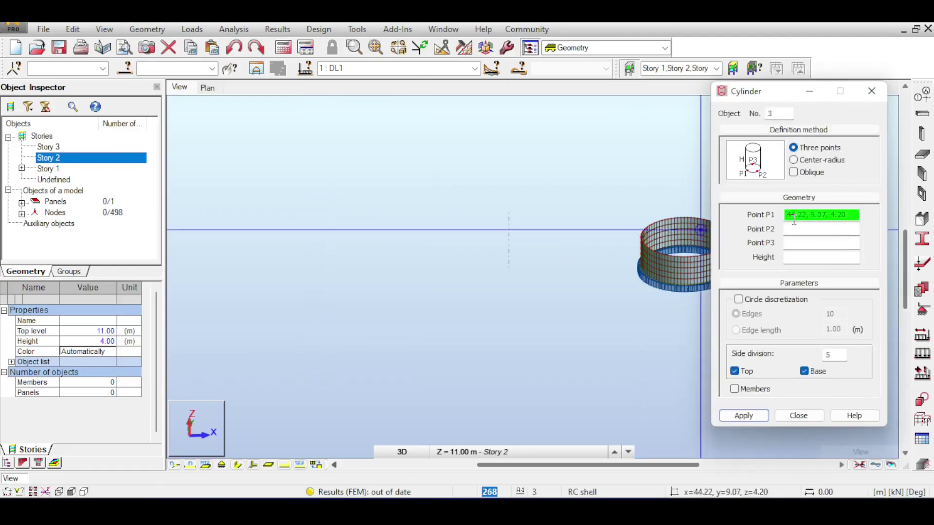
left_click(804, 197)
left_click(809, 163)
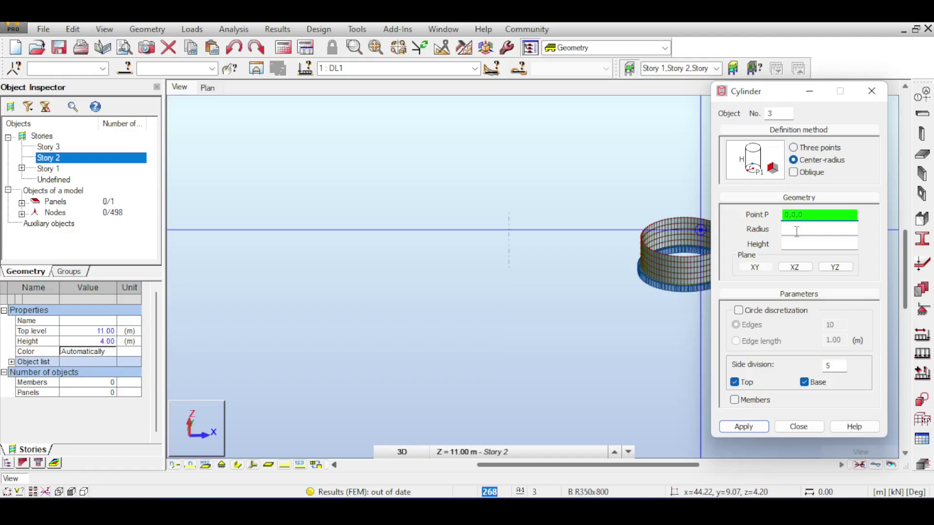
left_click(797, 231)
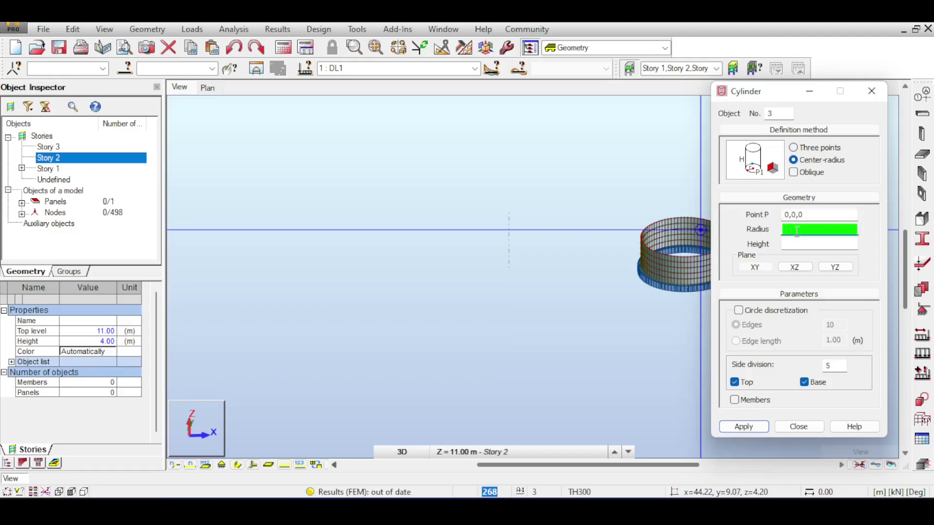
left_click(795, 243)
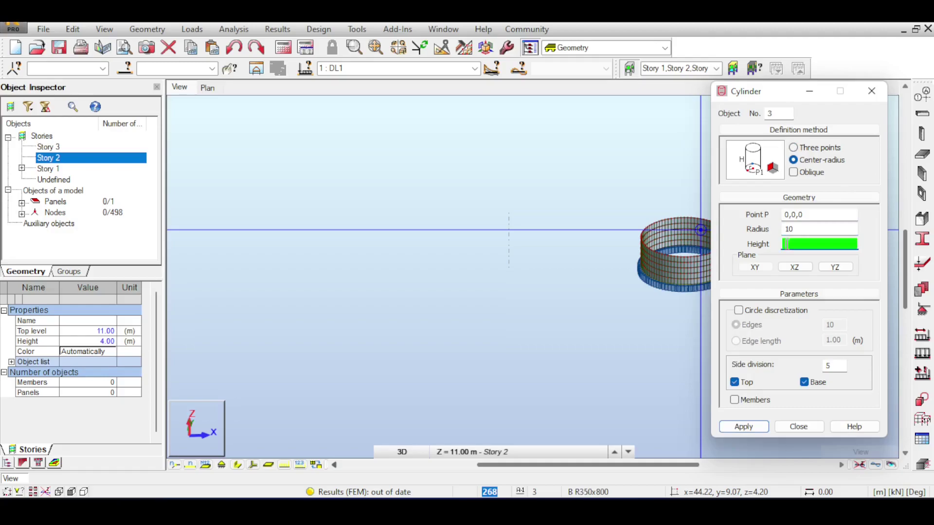
Step: Exclude the cylinder's top and base, discretize its circle into 30 edges and create the shell
left_click(748, 383)
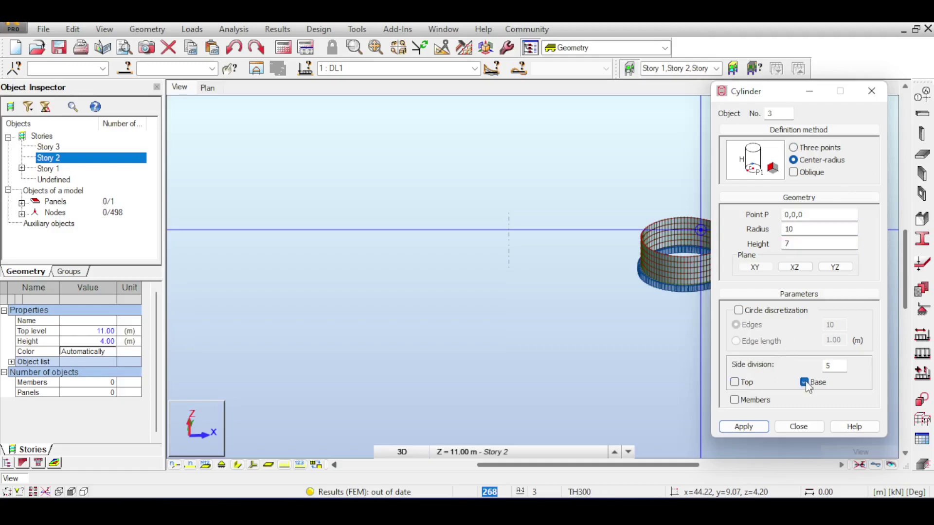
left_click(753, 319)
double_click(830, 324)
left_click(744, 426)
scroll(503, 208, "up", 3)
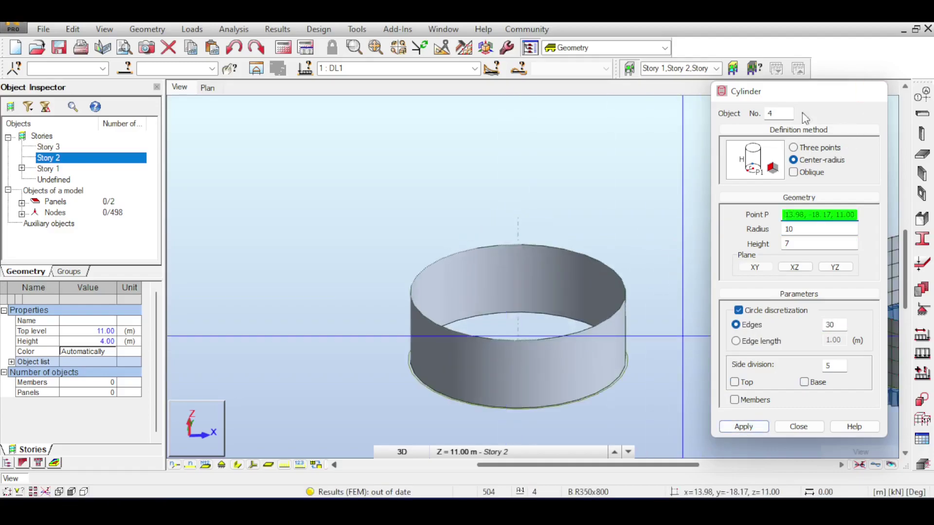
key("Escape")
Step: Apply the Fixed support along the base edge of the new cylindrical shell and close the supports dialog
scroll(688, 240, "down", 2)
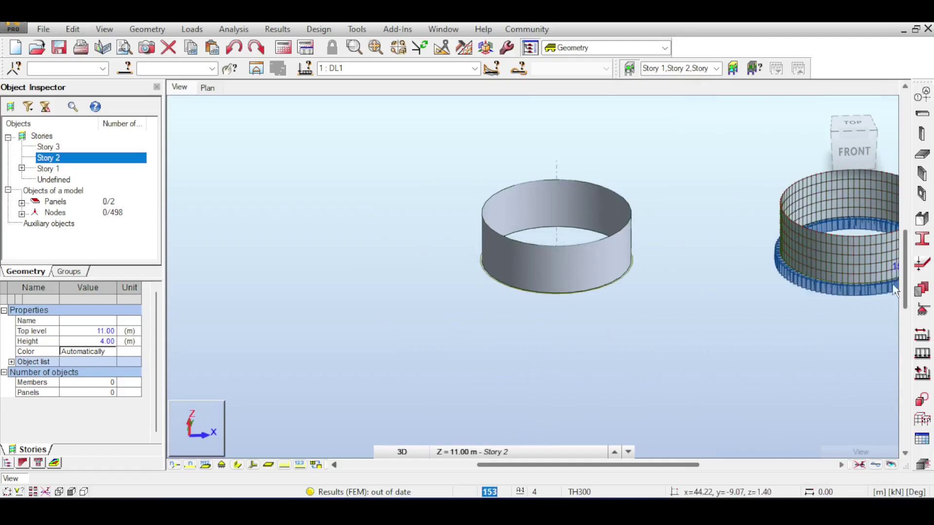
left_click(923, 310)
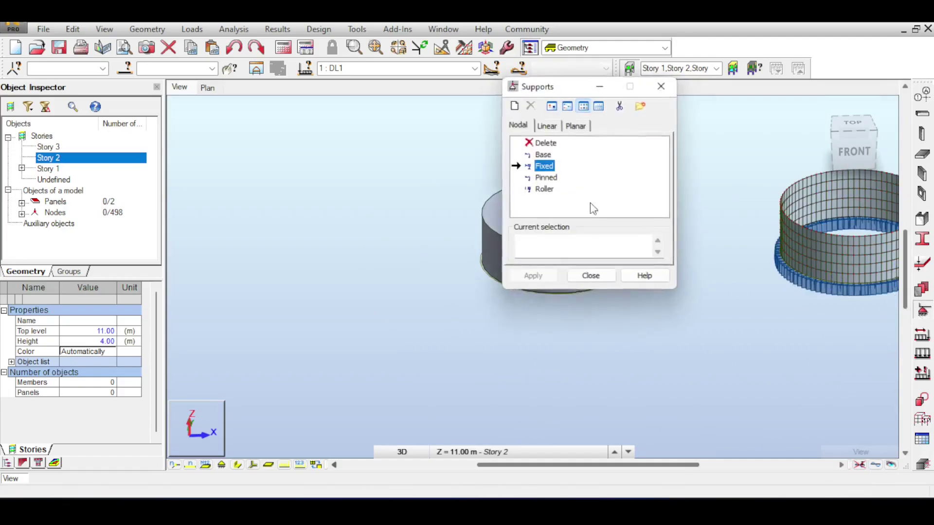
left_click(480, 273)
left_click(584, 279)
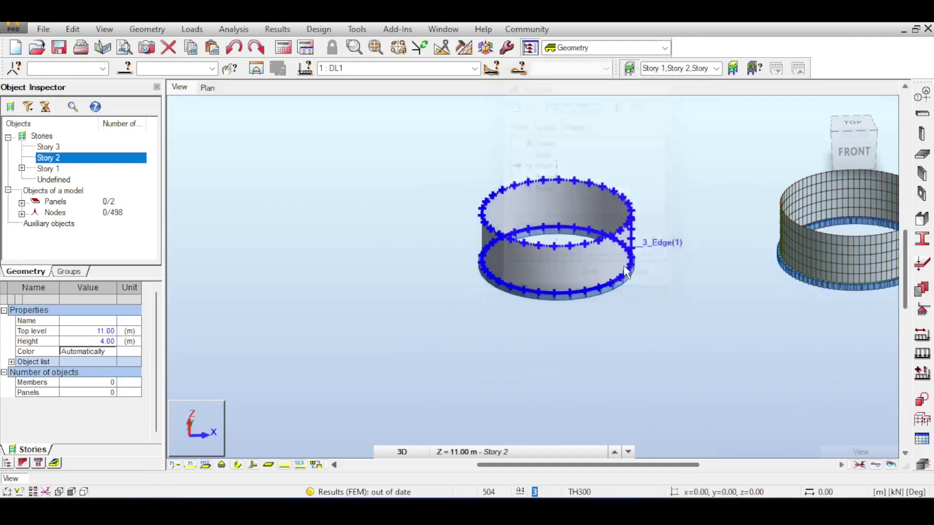
middle_click_drag(736, 222, 628, 228)
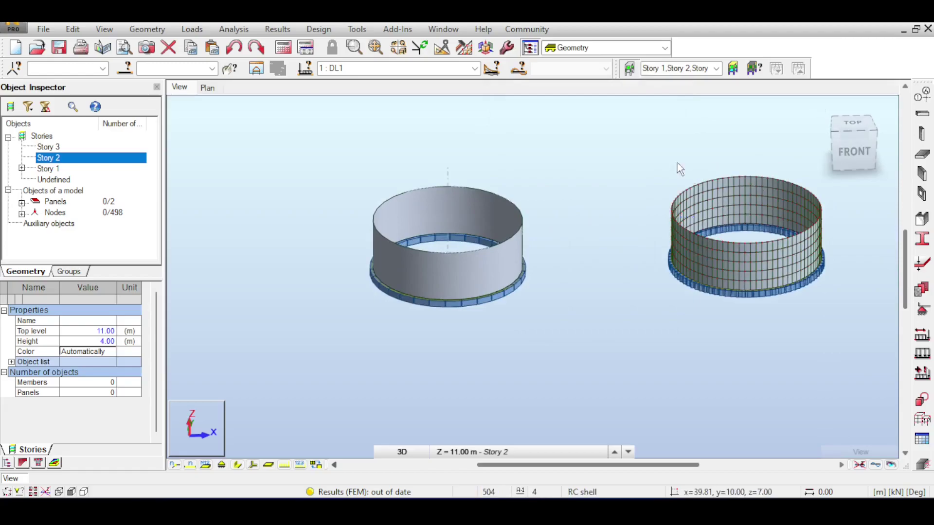
scroll(510, 162, "up", 3)
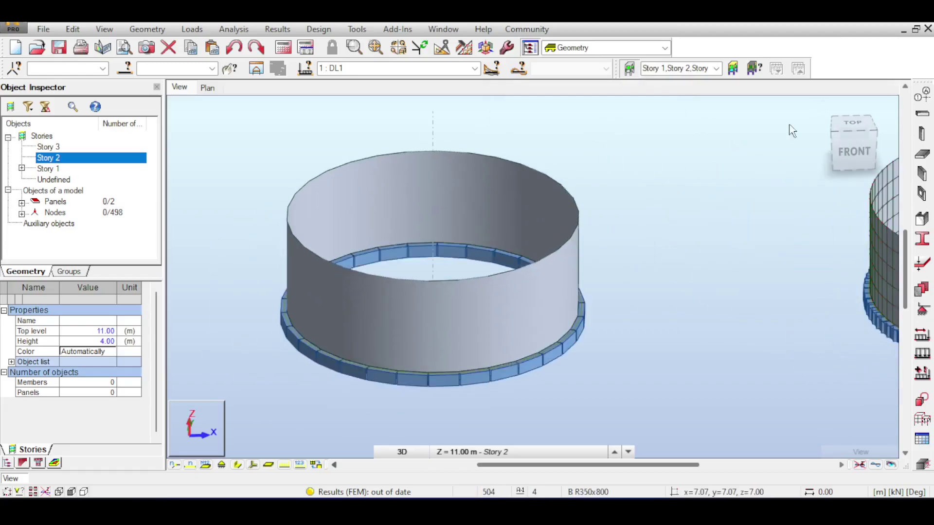
left_click(851, 150)
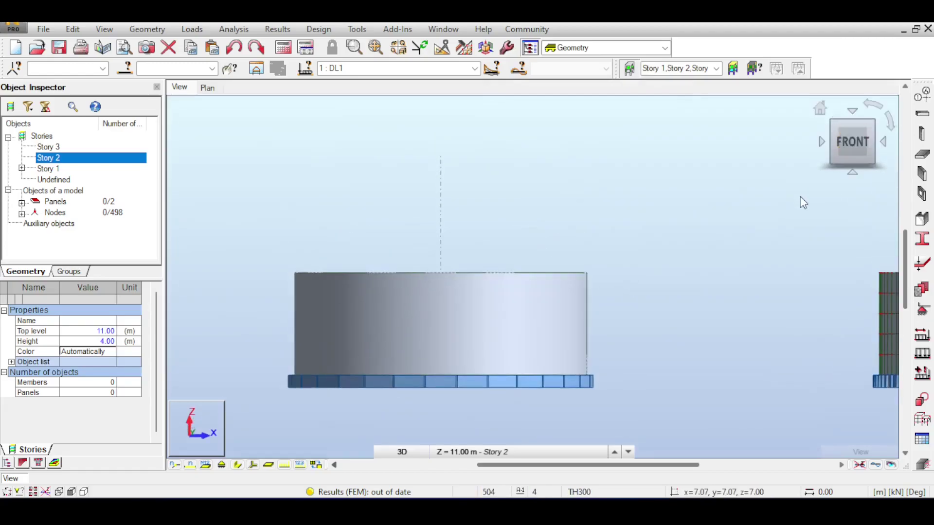
left_click(849, 144)
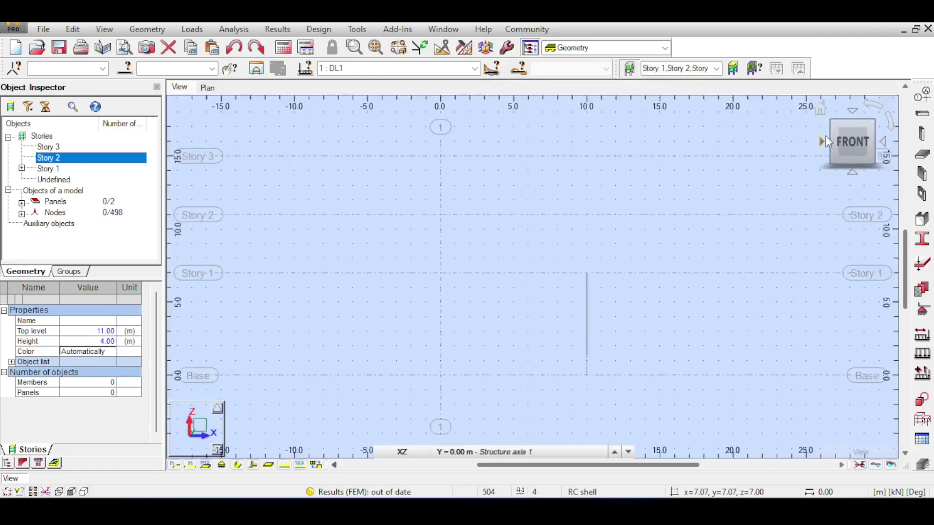
left_click(819, 107)
Step: Draw a Begin-End-Middle arc in the XZ plane from 10,0,7 to 0,0,11 with its middle point at 6,0,10
left_click(147, 29)
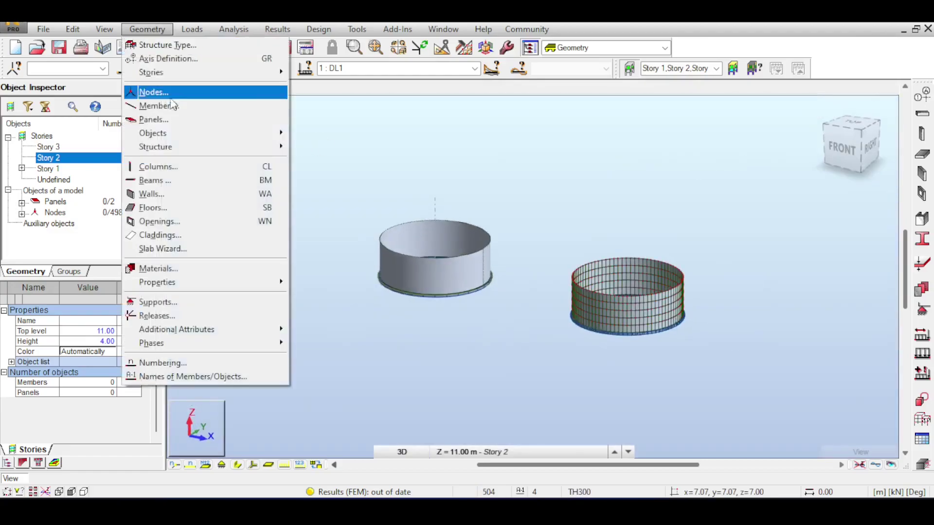
mouse_move(168, 134)
left_click(309, 147)
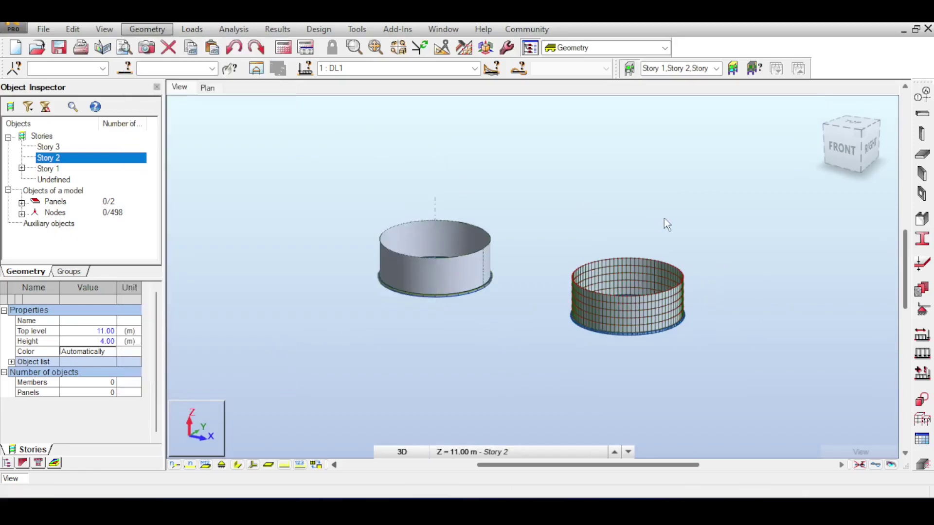
middle_click_drag(508, 212, 541, 189)
scroll(532, 203, "up", 3)
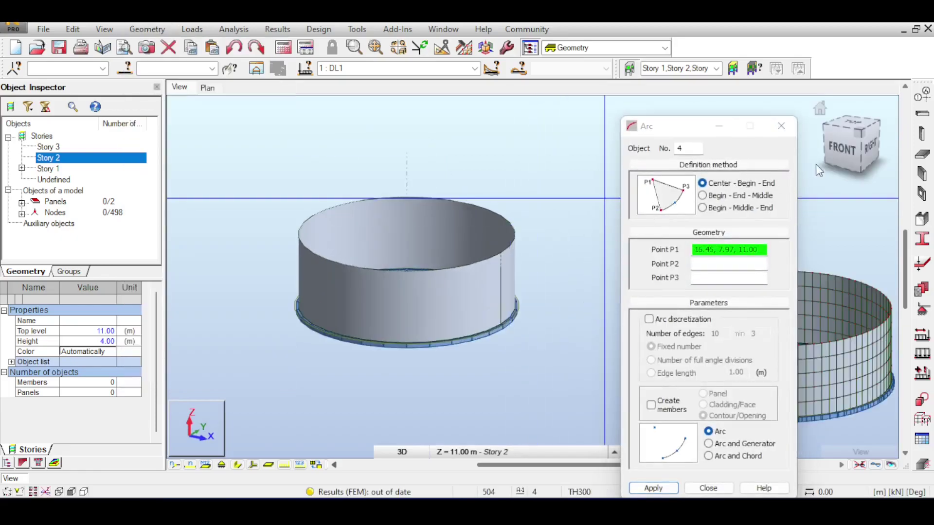
left_click(842, 152)
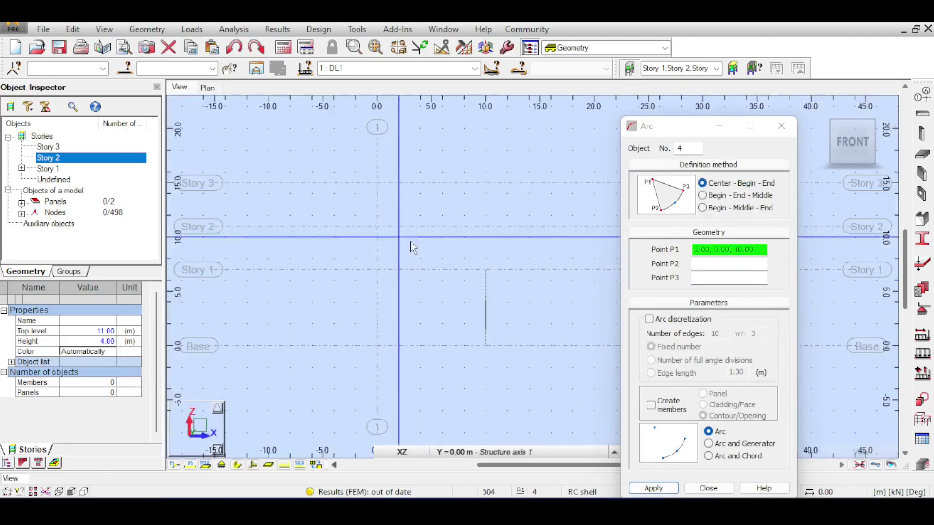
scroll(410, 241, "up", 3)
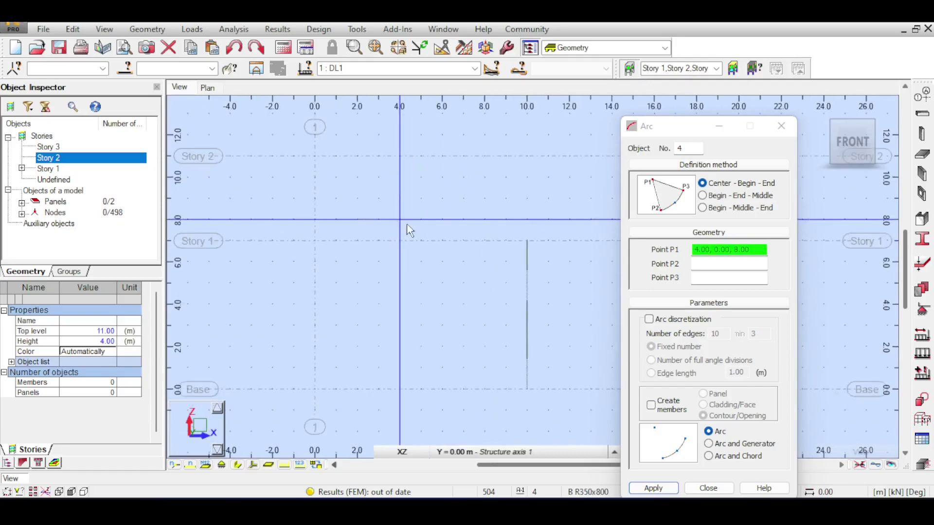
left_click(703, 195)
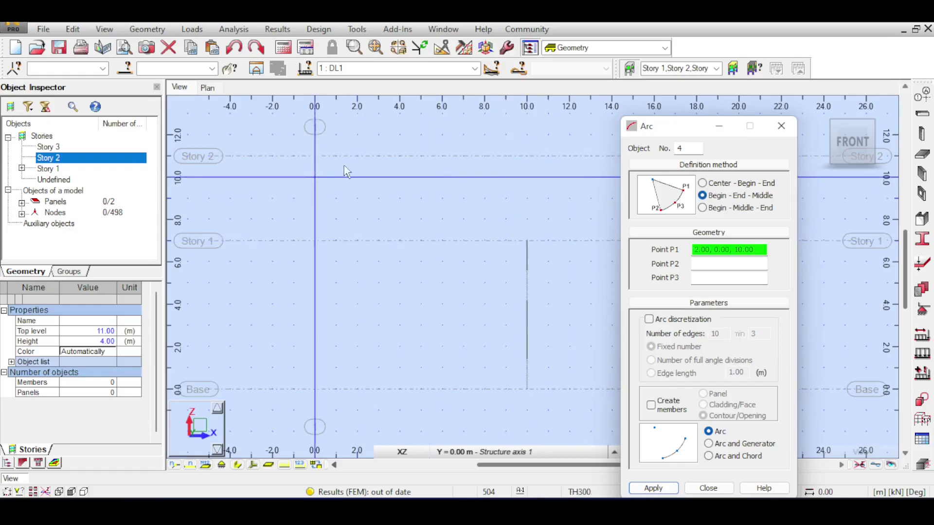
left_click(529, 241)
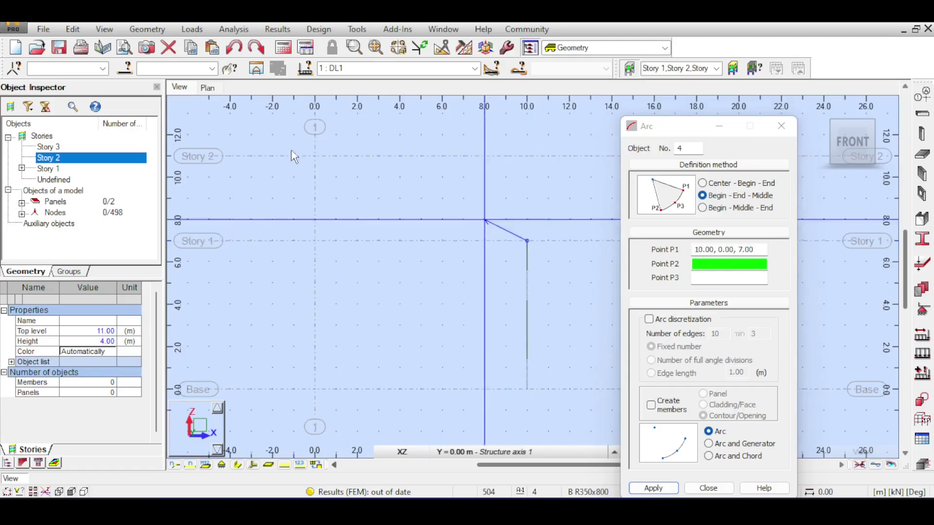
left_click(315, 156)
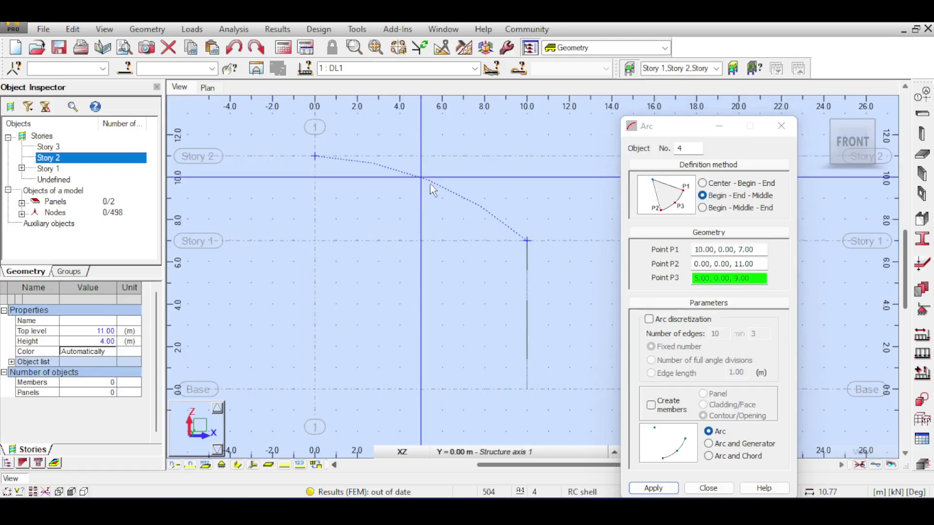
left_click(434, 184)
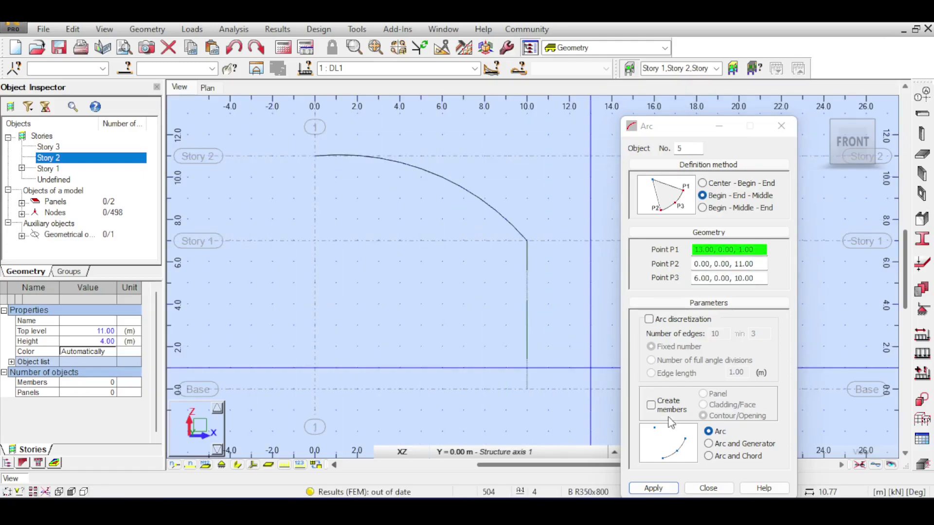
left_click(709, 488)
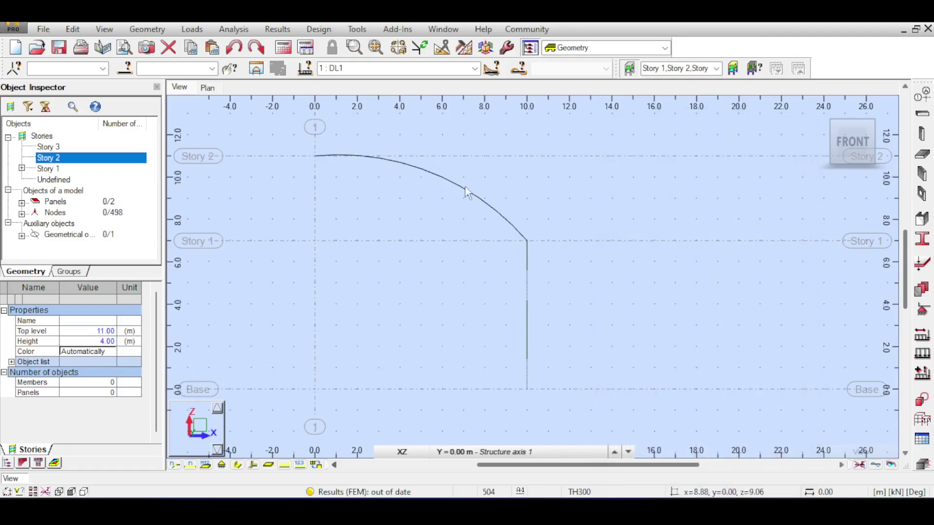
Step: Examine the arc's shape and end points in the front view and its fit above the new shell in 3D
scroll(334, 151, "up", 2)
middle_click_drag(332, 145, 403, 181)
scroll(418, 202, "up", 2)
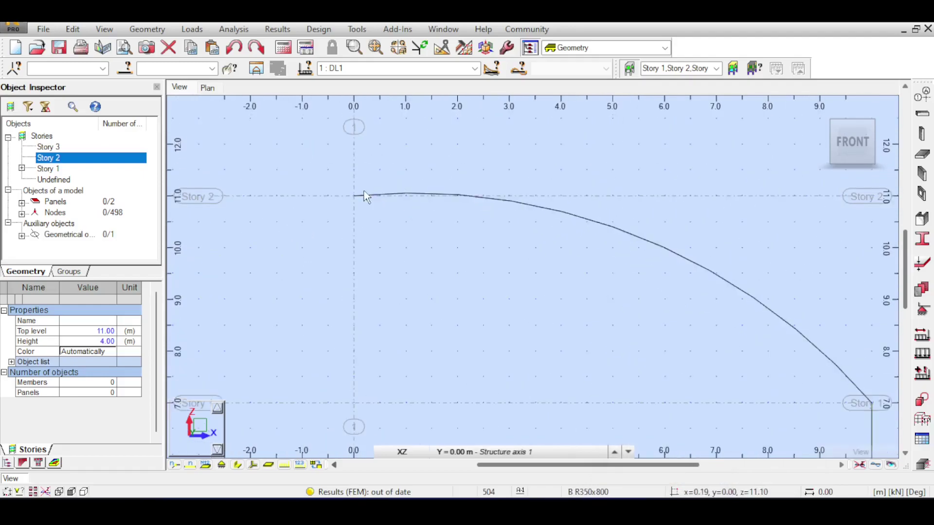
scroll(424, 211, "down", 2)
scroll(423, 211, "down", 3)
left_click(516, 225)
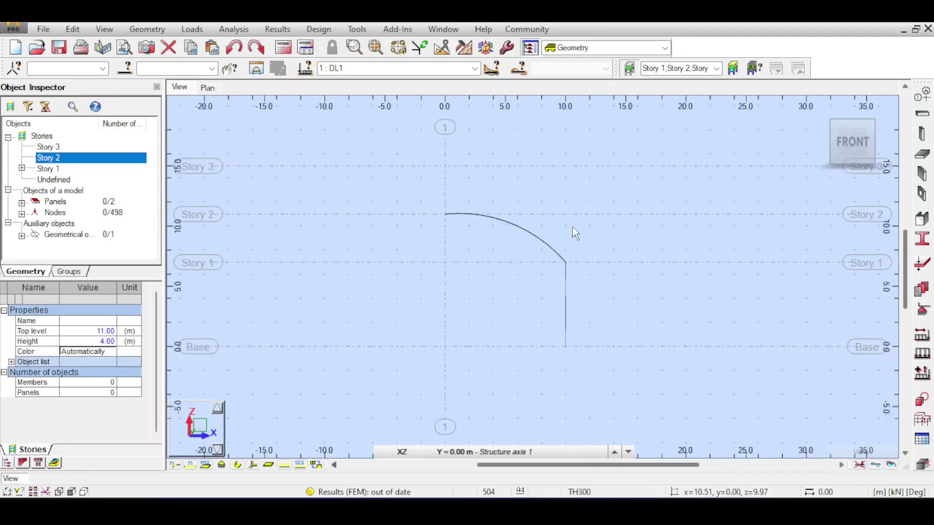
left_click(821, 110)
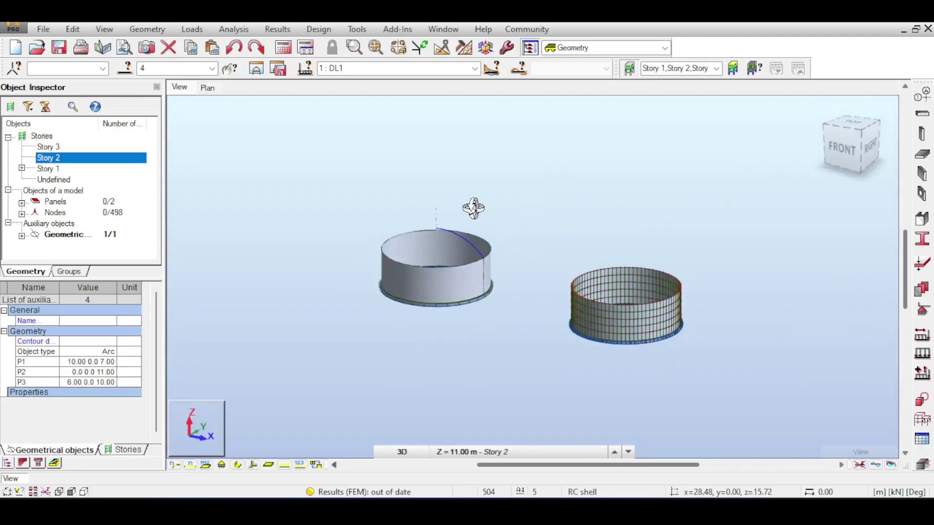
right_click(497, 169)
left_click(497, 175)
middle_click_drag(499, 185, 571, 132)
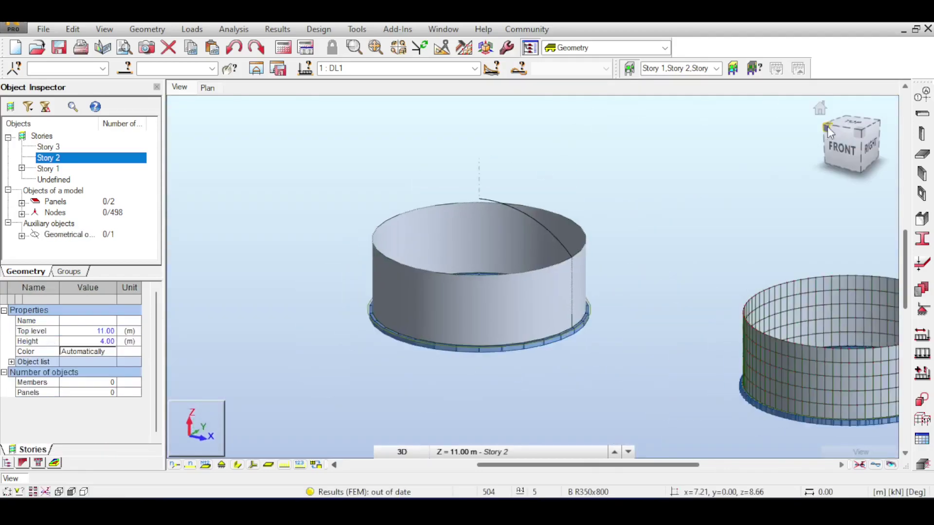
left_click_drag(834, 142, 847, 144)
scroll(453, 213, "up", 3)
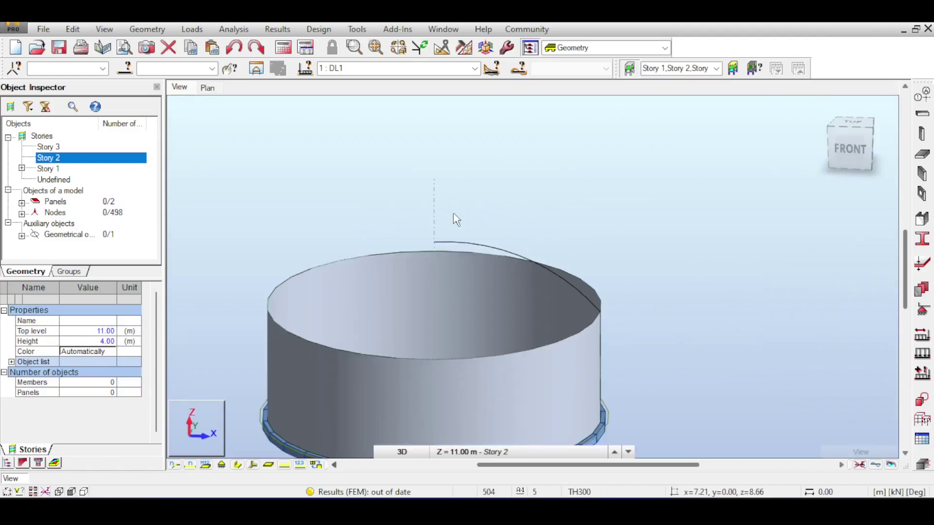
Step: Select the arc and define its Revolve axis from 0,0,11 down to 0,0,0
left_click(434, 245)
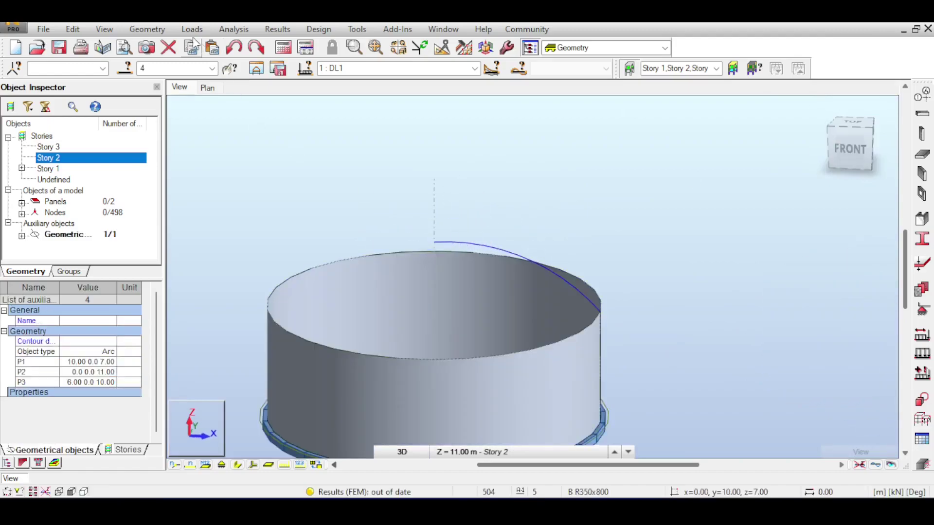
left_click(147, 30)
mouse_move(205, 134)
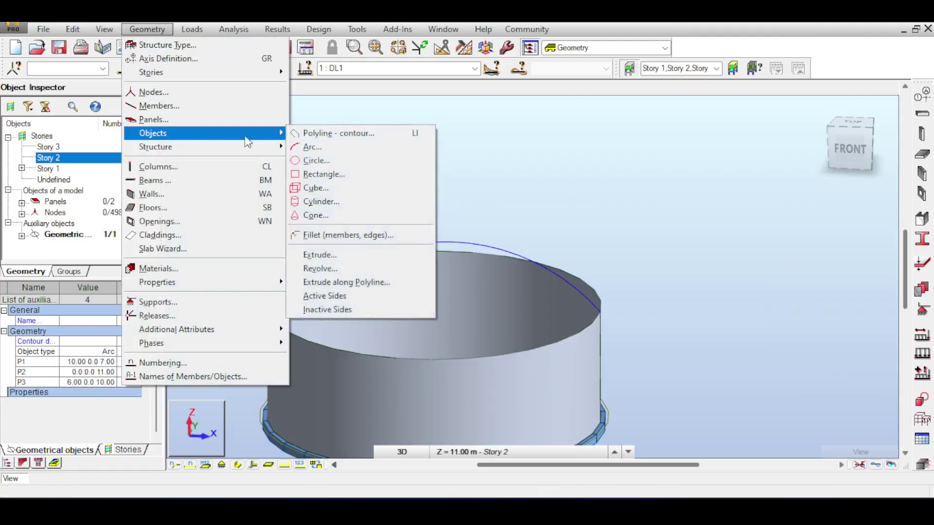
left_click(355, 270)
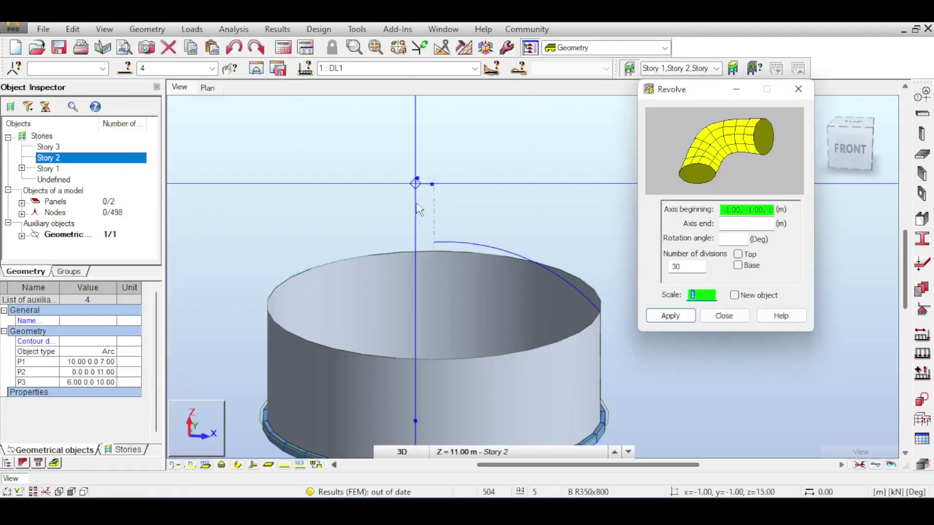
left_click(726, 211)
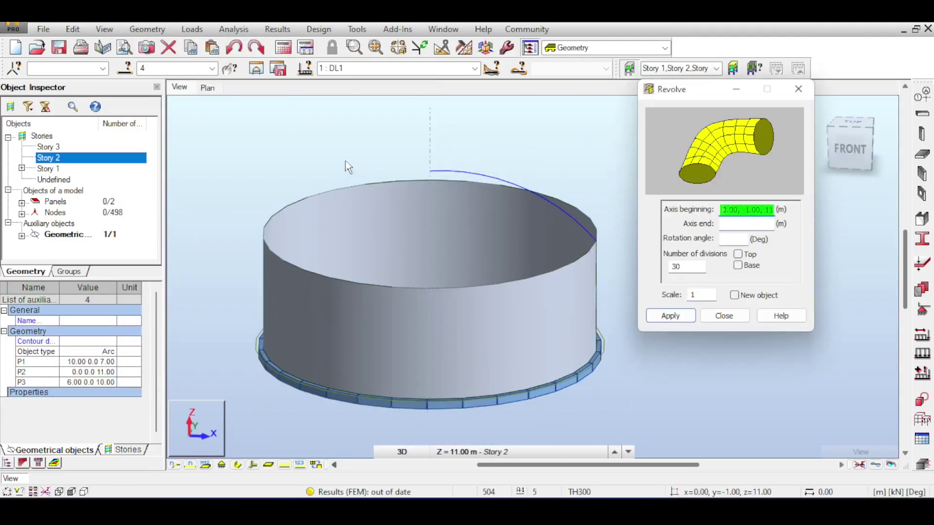
left_click(429, 171)
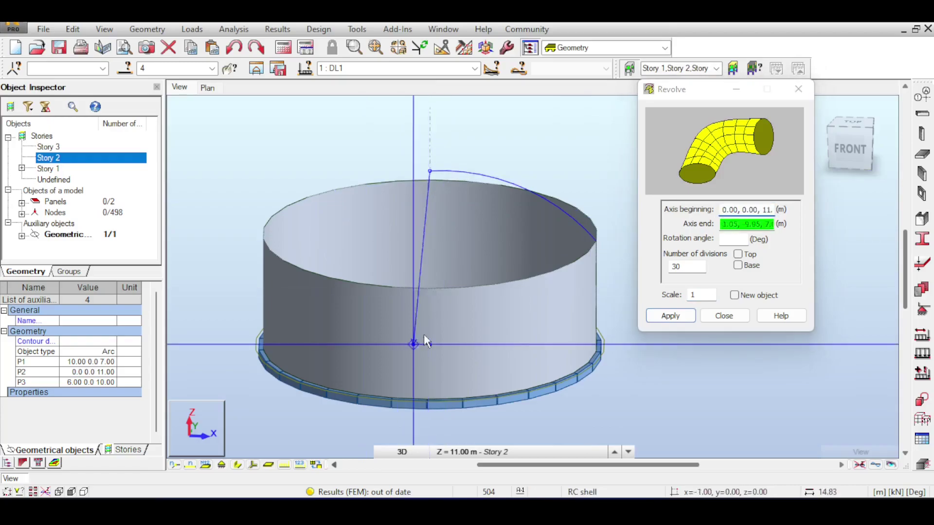
left_click(433, 345)
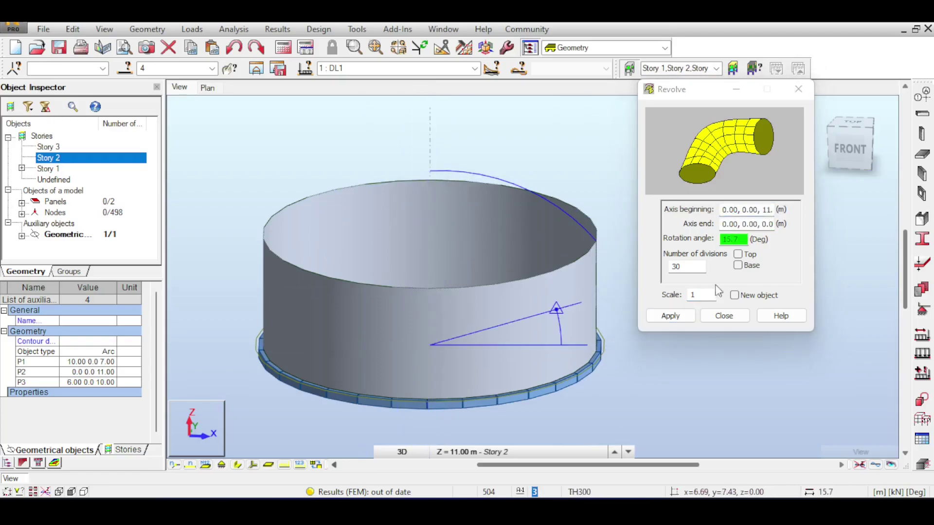
Step: Revolve the arc 360 degrees with 30 divisions, without top or base, to form the dome over the shell
left_click(687, 243)
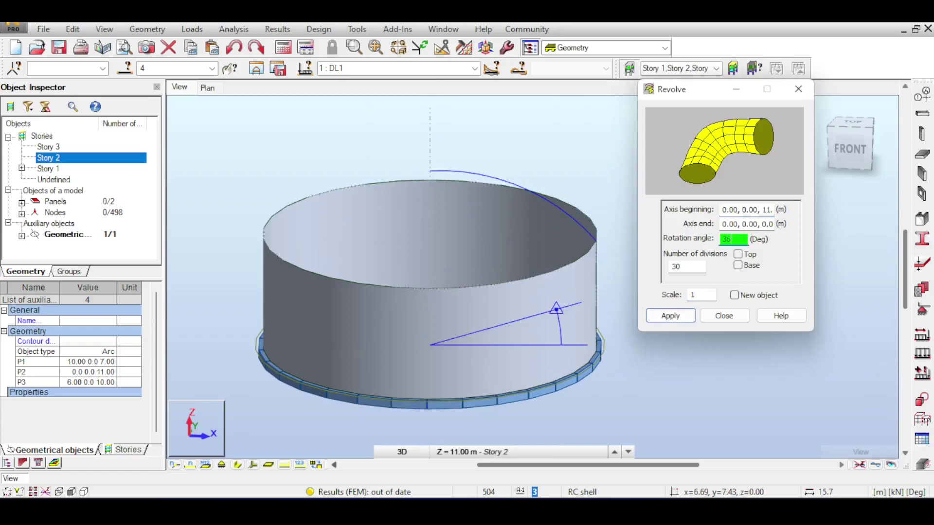
left_click(685, 266)
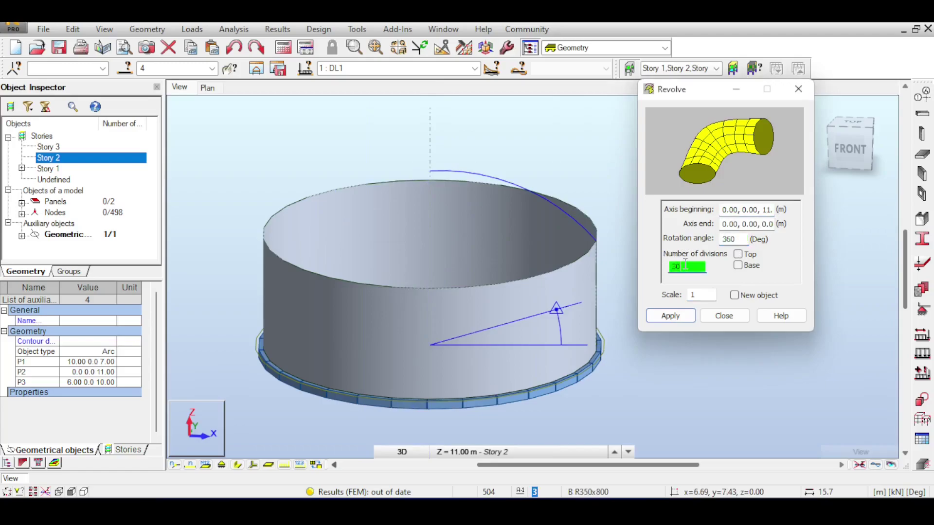
scroll(554, 253, "down", 3)
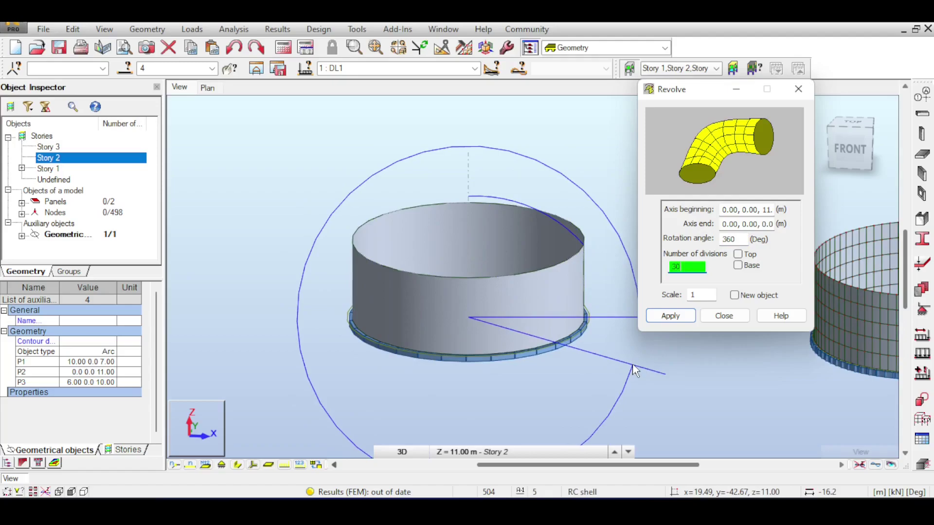
left_click(669, 317)
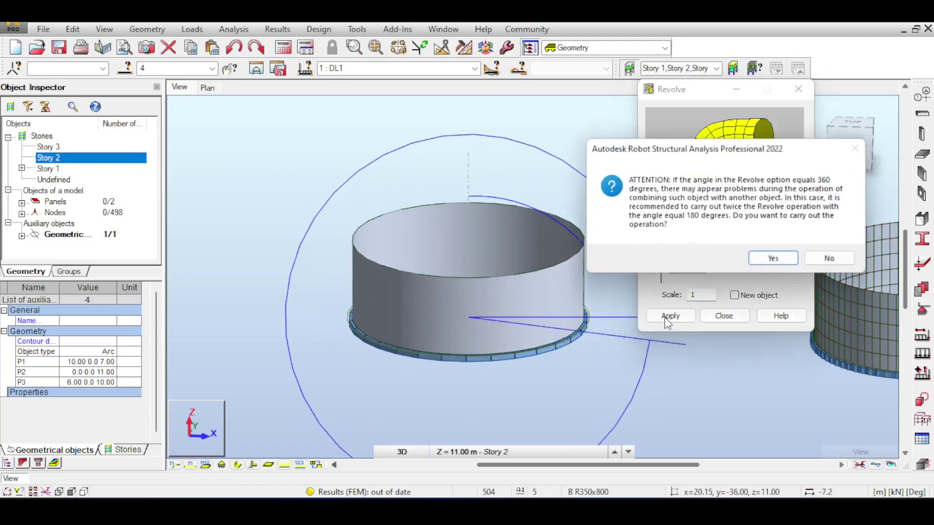
left_click(762, 260)
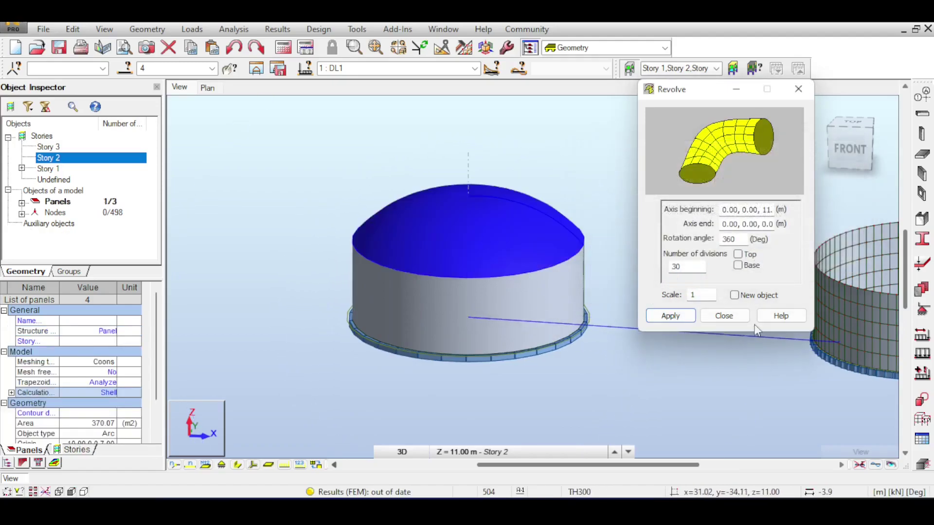
left_click(722, 310)
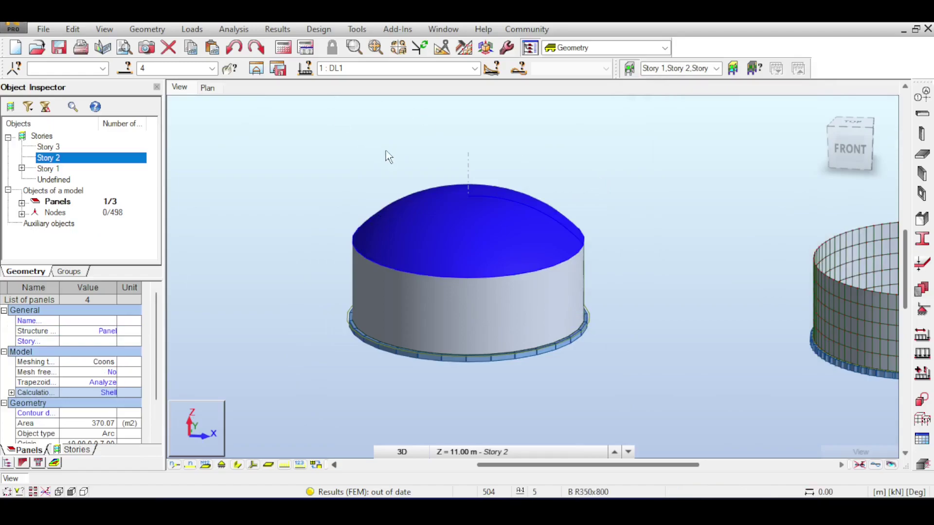
Step: Run the structural analysis, dismiss the calculation messages, and view both meshed tanks with materials, shadow and ground displayed
left_click(274, 49)
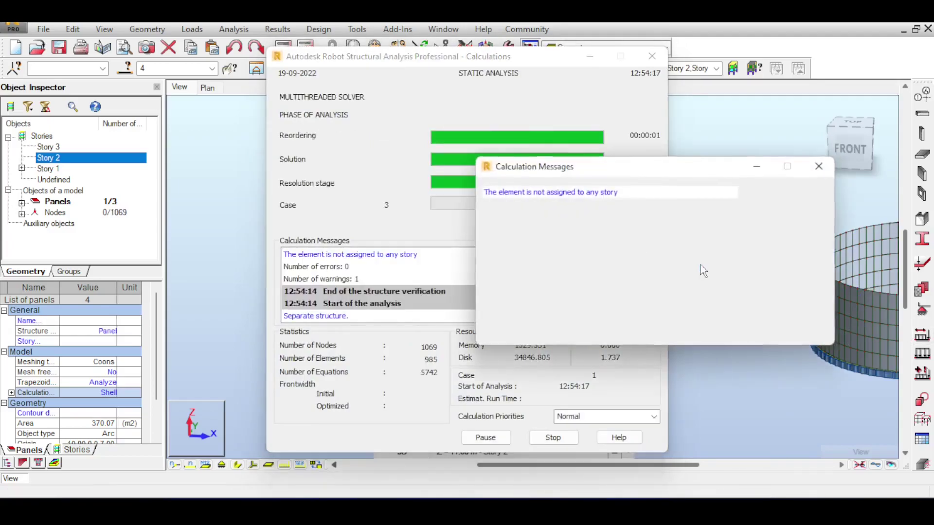
left_click(819, 167)
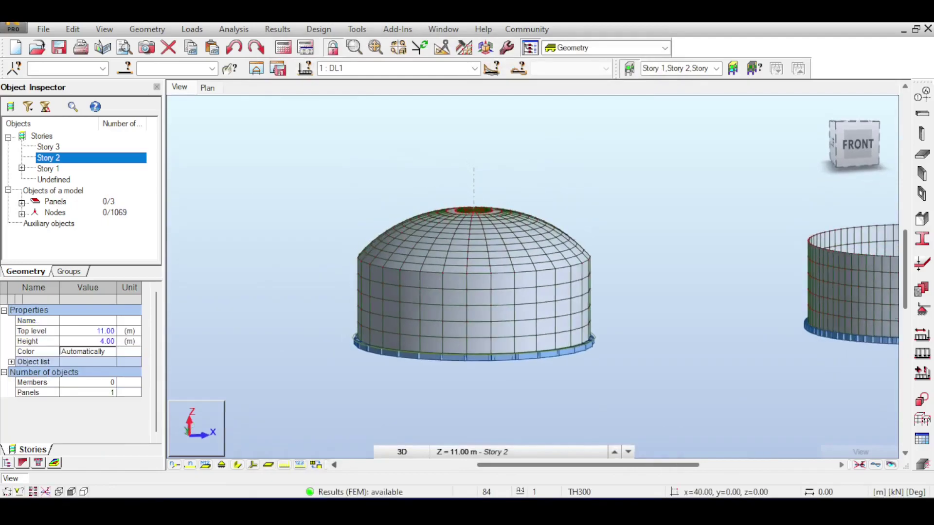
middle_click_drag(632, 263, 738, 210, "shift")
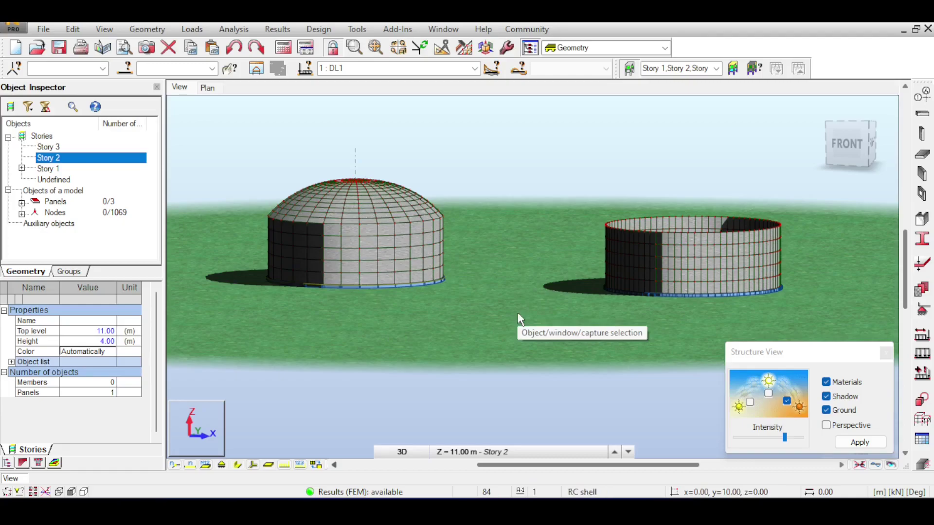
middle_click_drag(710, 198, 662, 194)
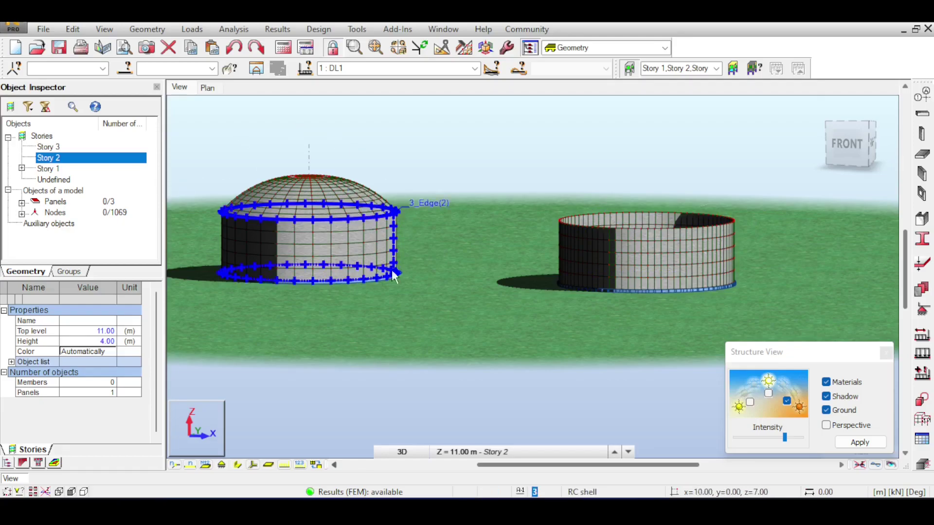
Step: Show the deformation of both tanks under load case DL1, inspect the domed tank's deformed shape, and turn the deformation display off
left_click(874, 463)
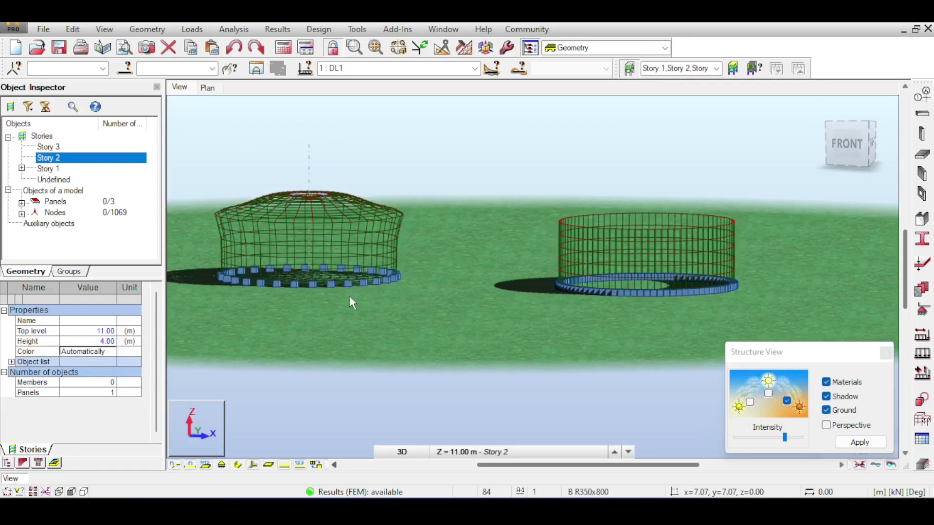
middle_click_drag(431, 306, 598, 249)
scroll(467, 269, "up", 1)
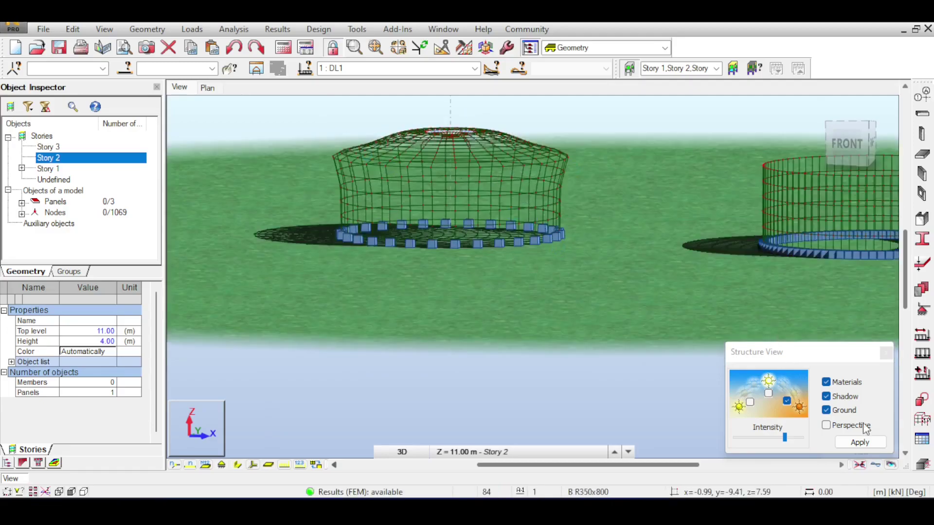
left_click(875, 465)
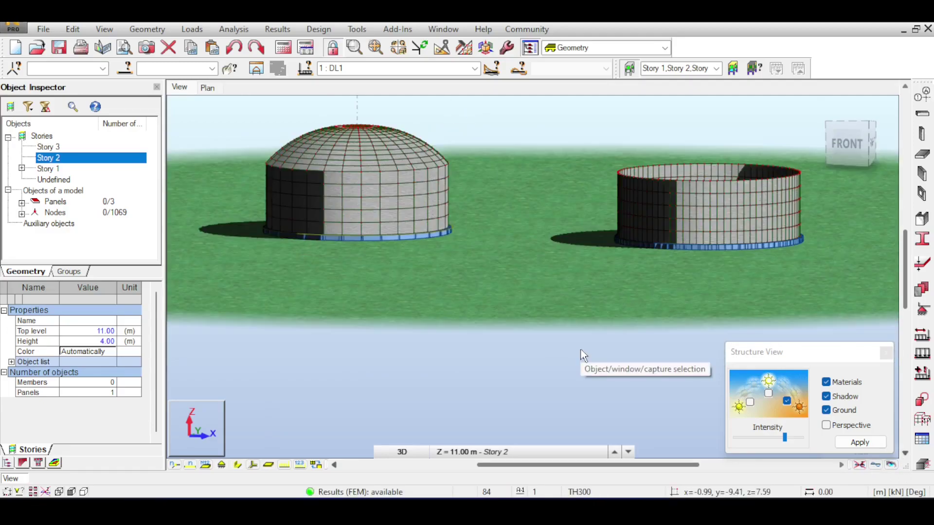